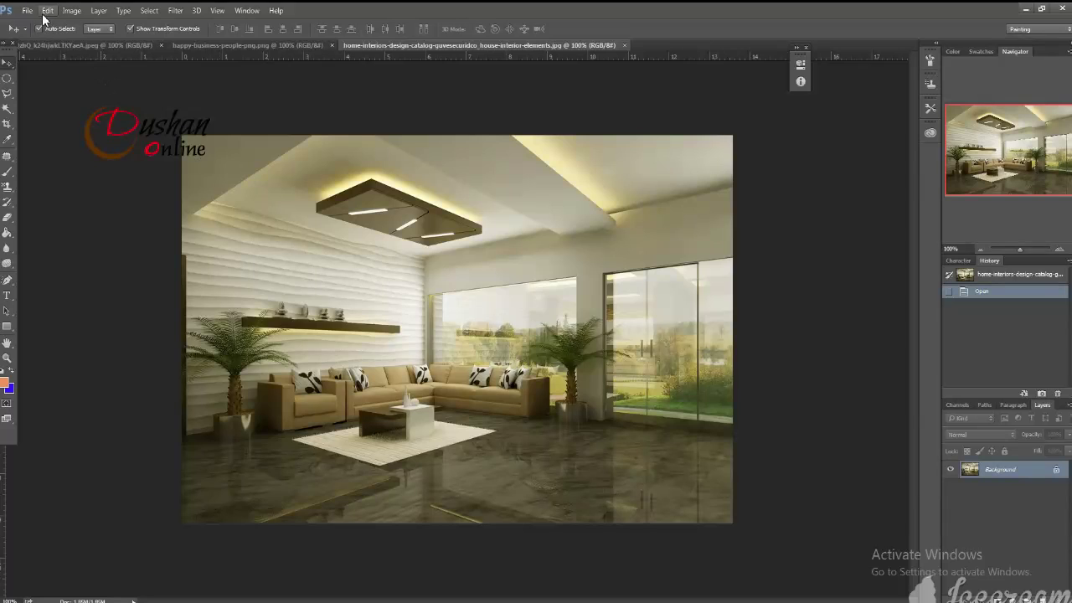
Step: Bring up Photoshop's File menu to start a new document
left_click(25, 11)
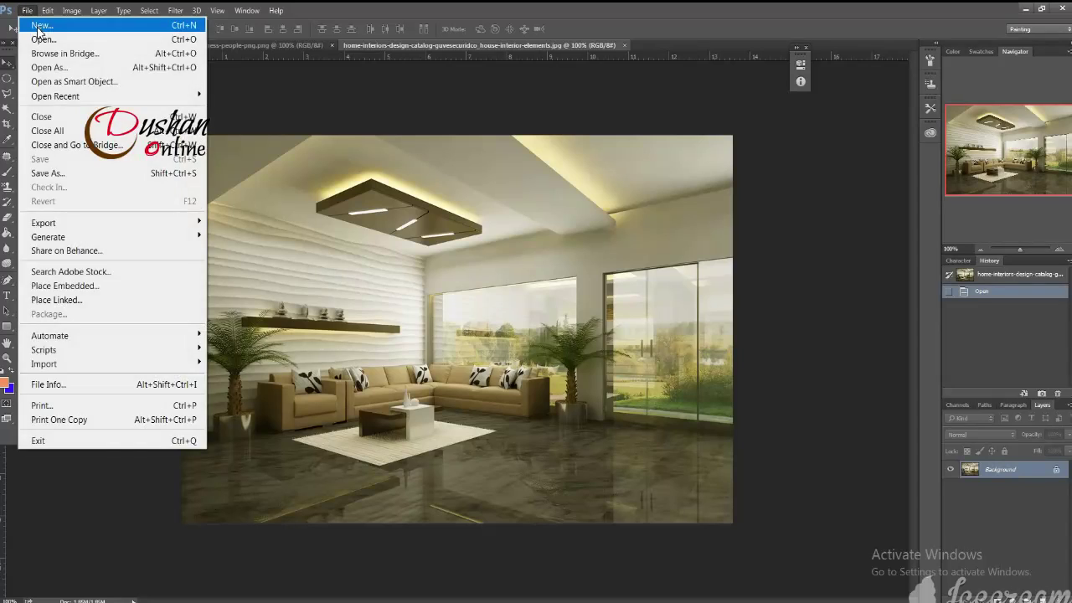
Step: Create a 1000 × 300 px, 300 ppi RGB document named 'banner design'
left_click(41, 25)
left_click(500, 205)
left_click_drag(501, 205, 456, 223)
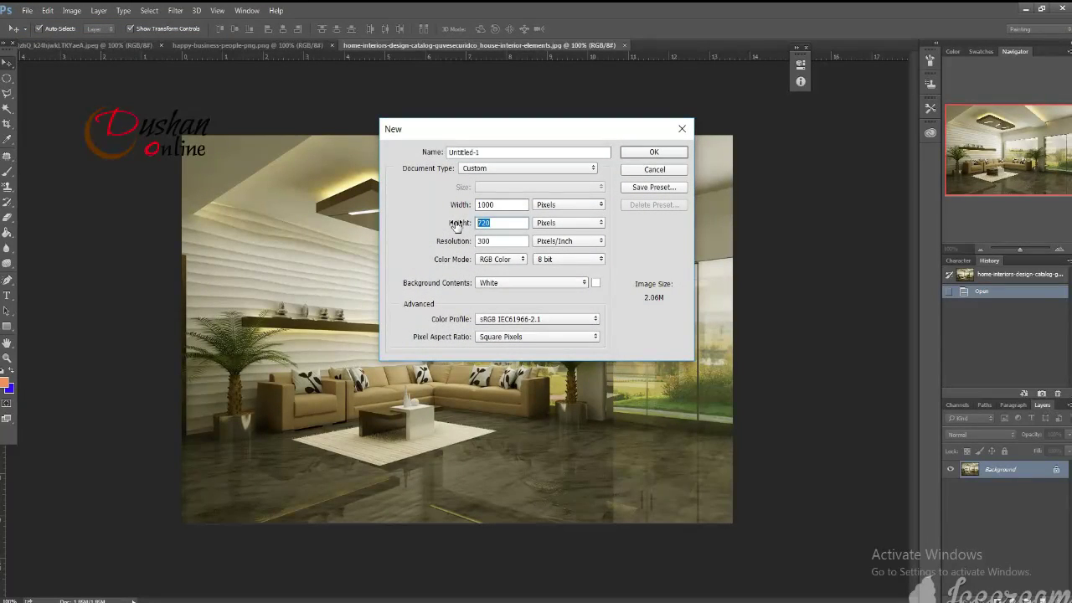
type("300")
left_click(487, 241)
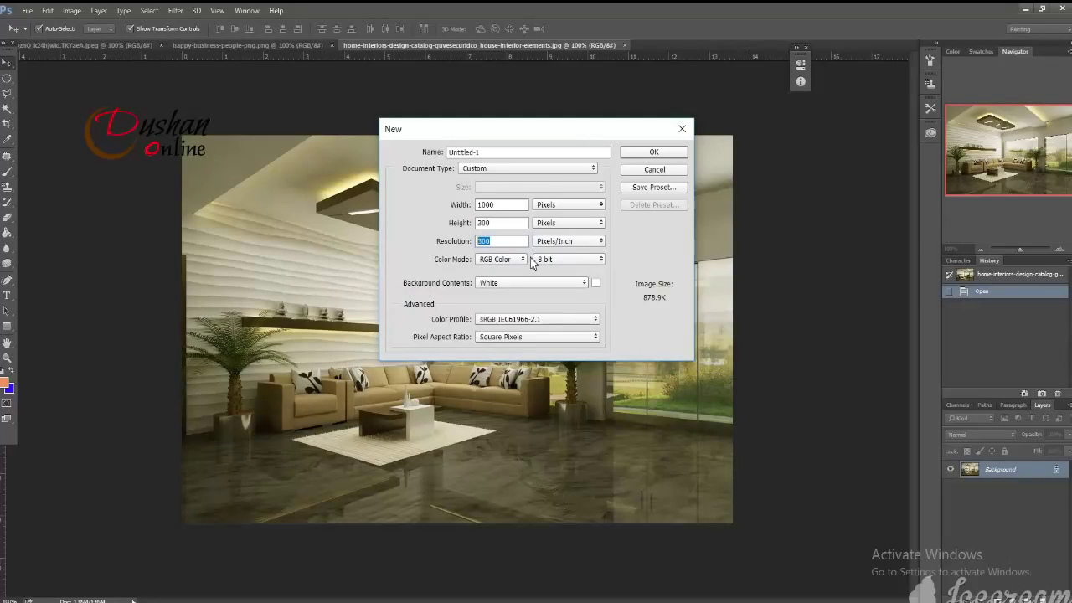
left_click(521, 261)
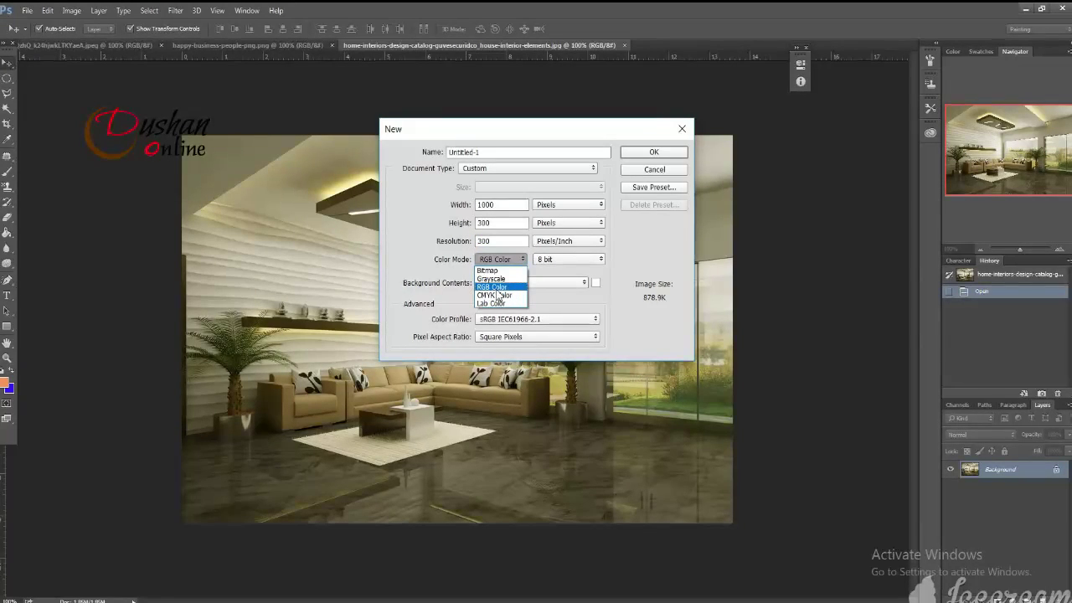
left_click(498, 289)
double_click(494, 150)
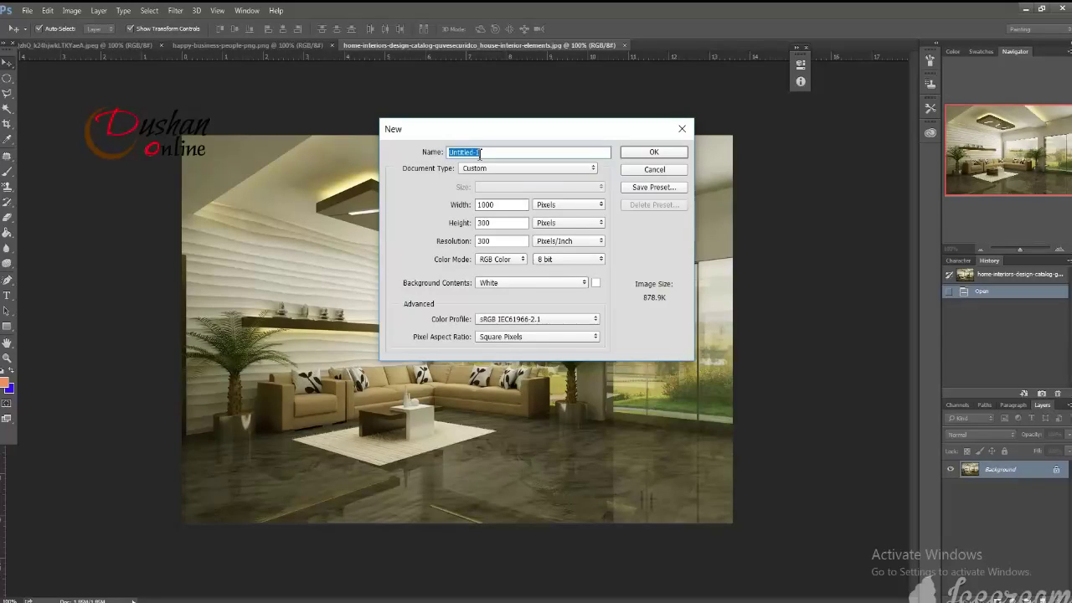
type("b")
type("ign")
left_click(640, 154)
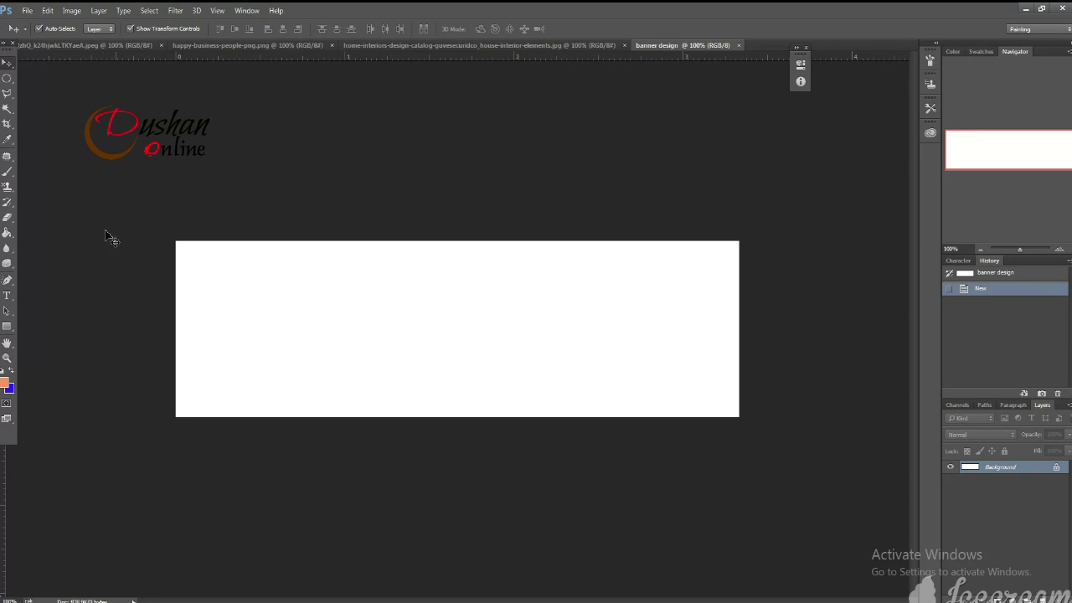
Step: Add the italic 'Jobs Lanka' title and move it right of centre on the banner
left_click(7, 295)
left_click(432, 314)
type("J")
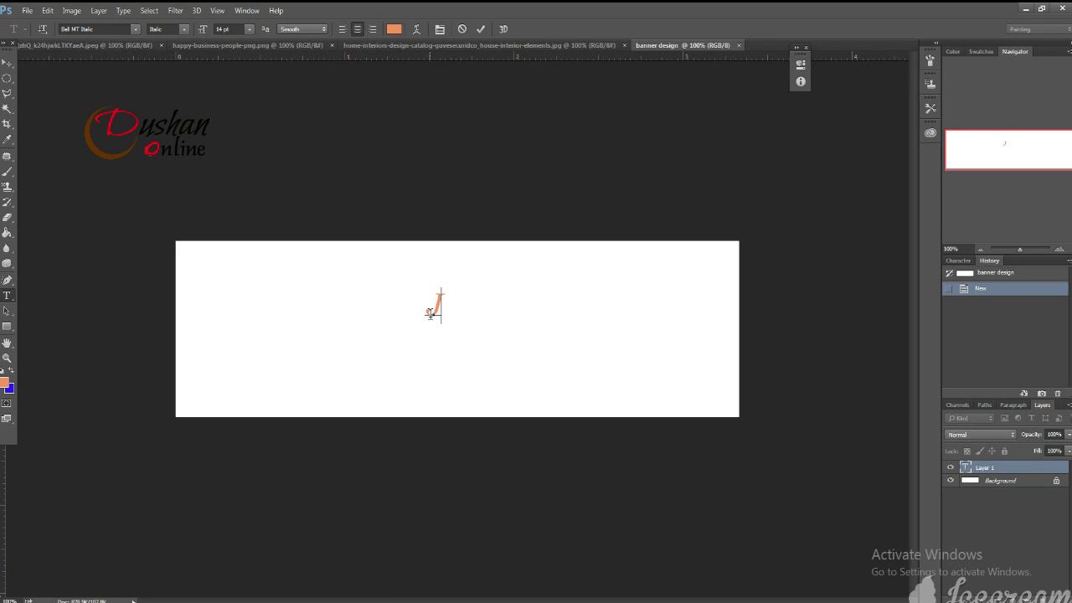
type("obs ")
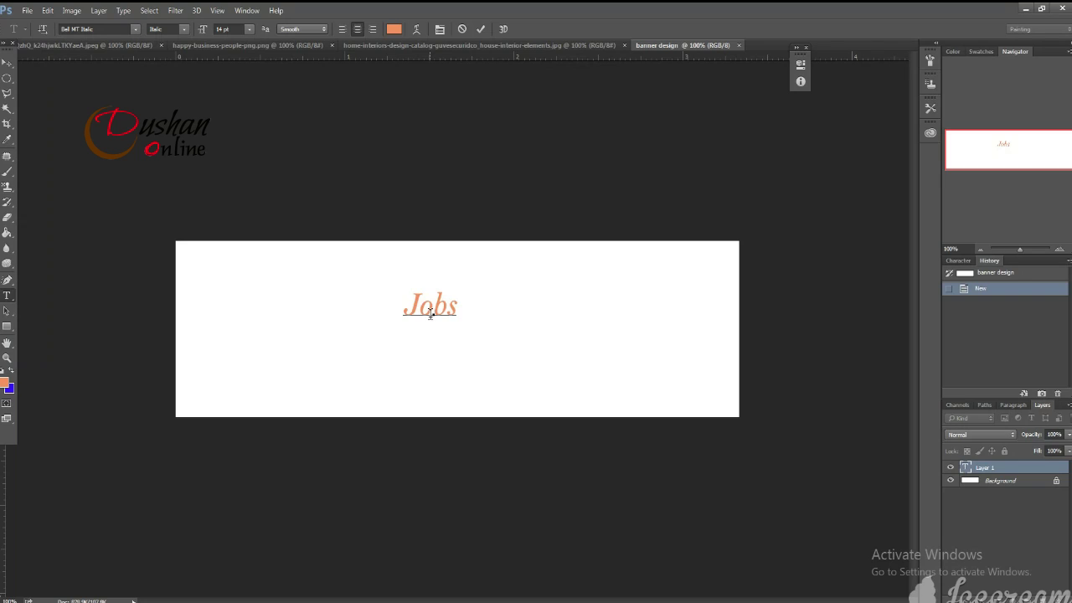
type("Lan")
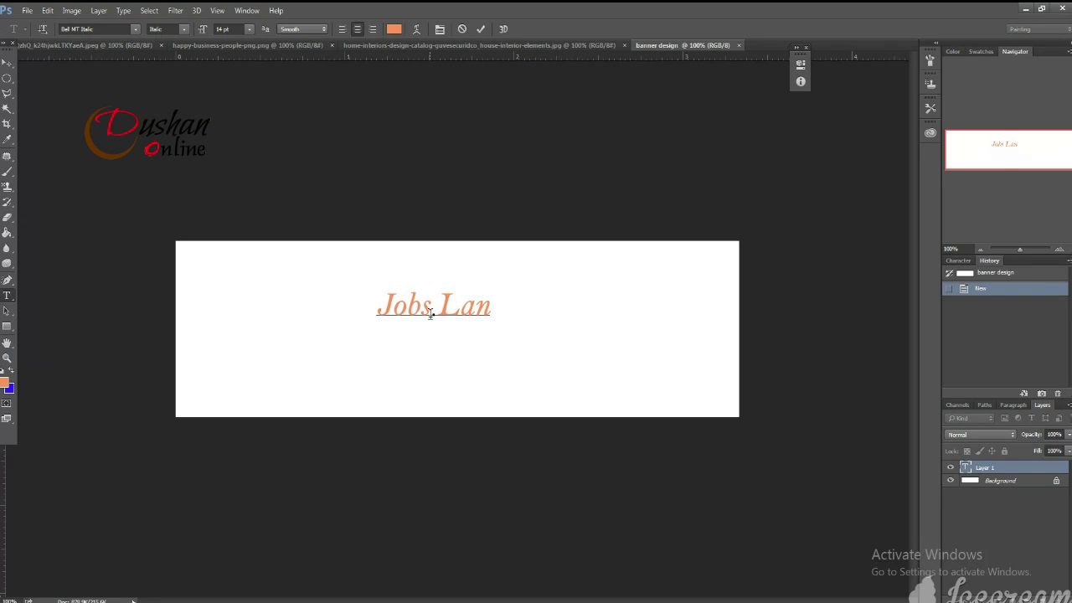
type("ka")
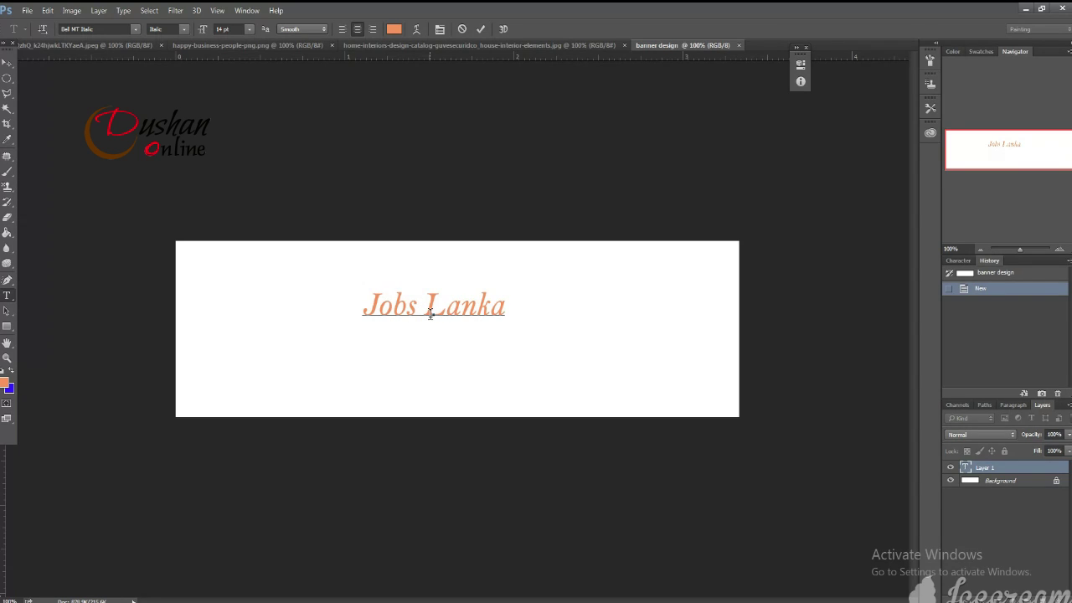
left_click(7, 63)
left_click_drag(481, 308, 601, 339)
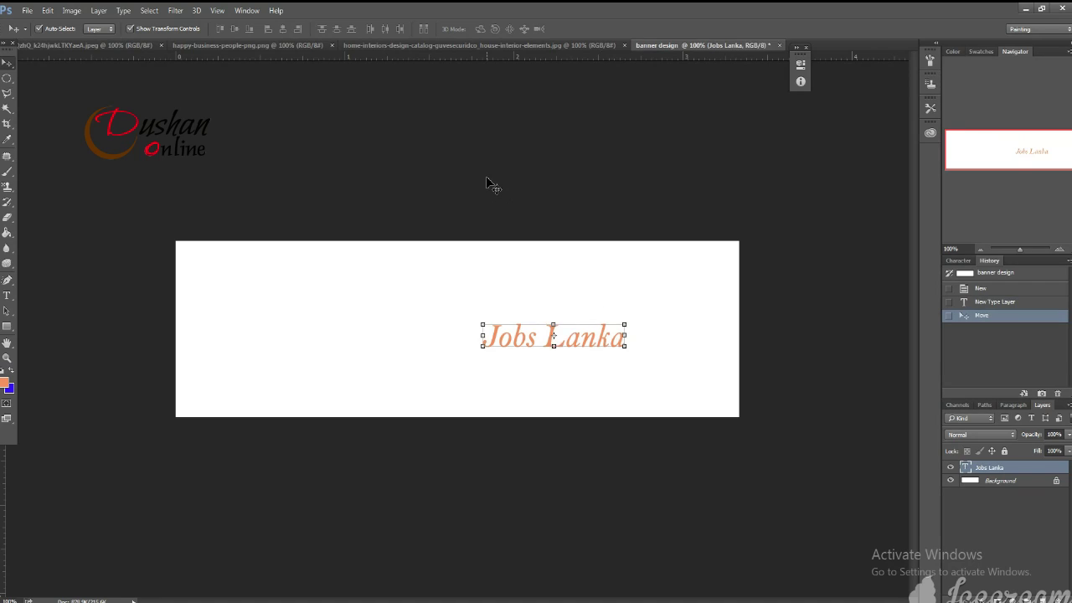
left_click(489, 182)
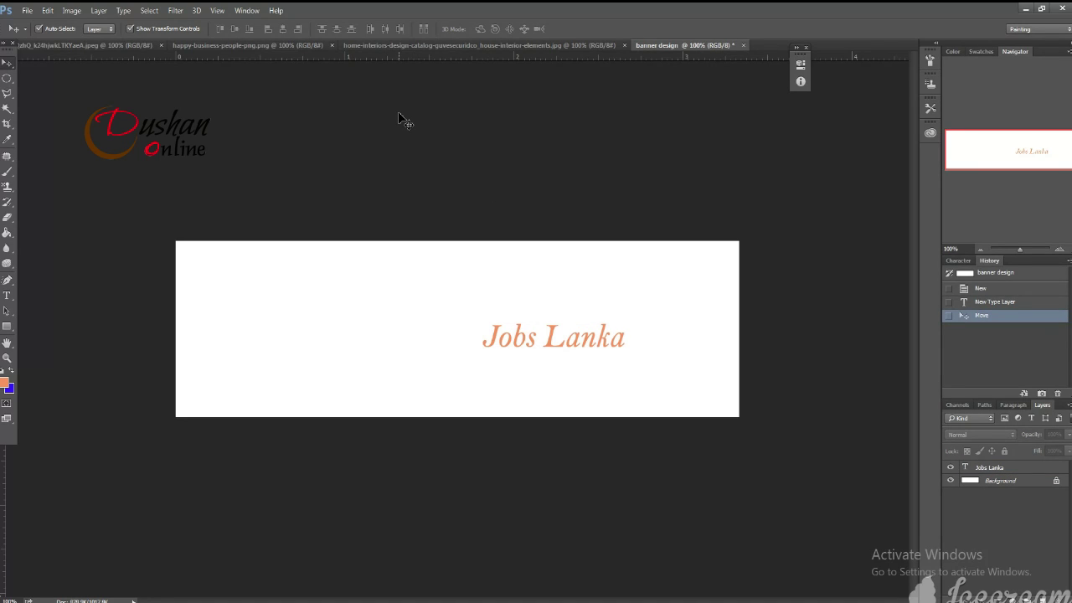
left_click(431, 47)
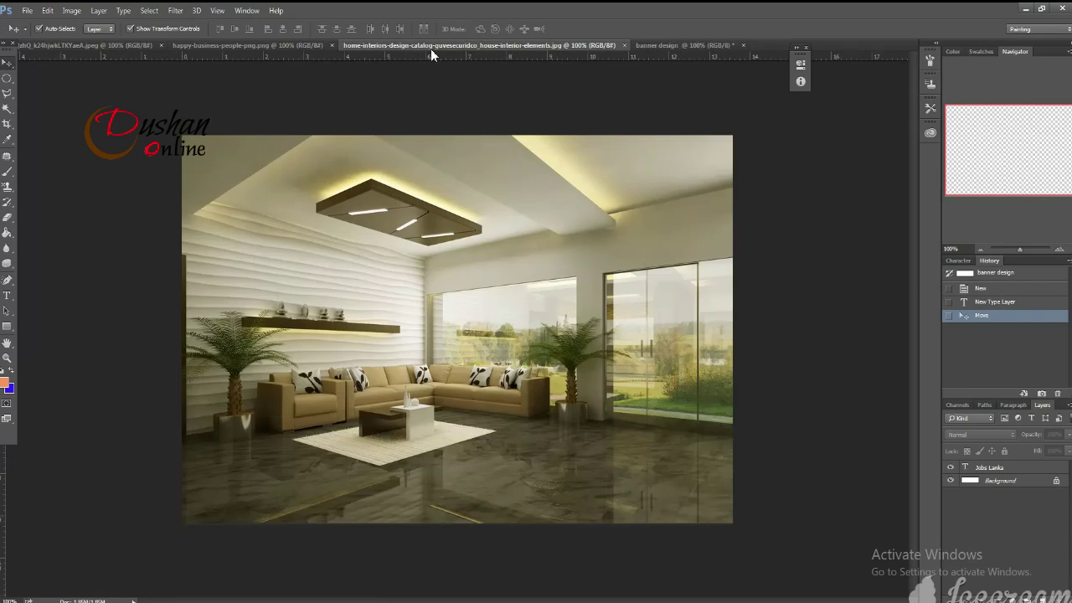
Step: Drag the people cut-out from its photo into the banner document
left_click(239, 44)
mouse_move(446, 311)
left_mouse_down()
mouse_move(410, 294)
mouse_move(1022, 23)
left_mouse_up()
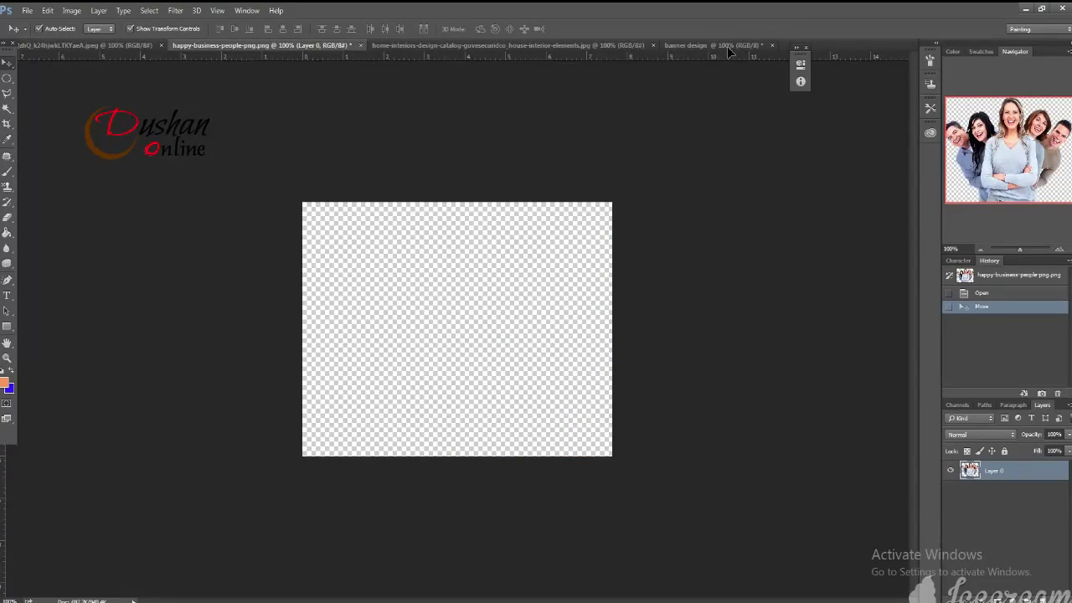
mouse_move(794, 33)
left_mouse_down()
mouse_move(566, 201)
mouse_move(395, 306)
left_mouse_up()
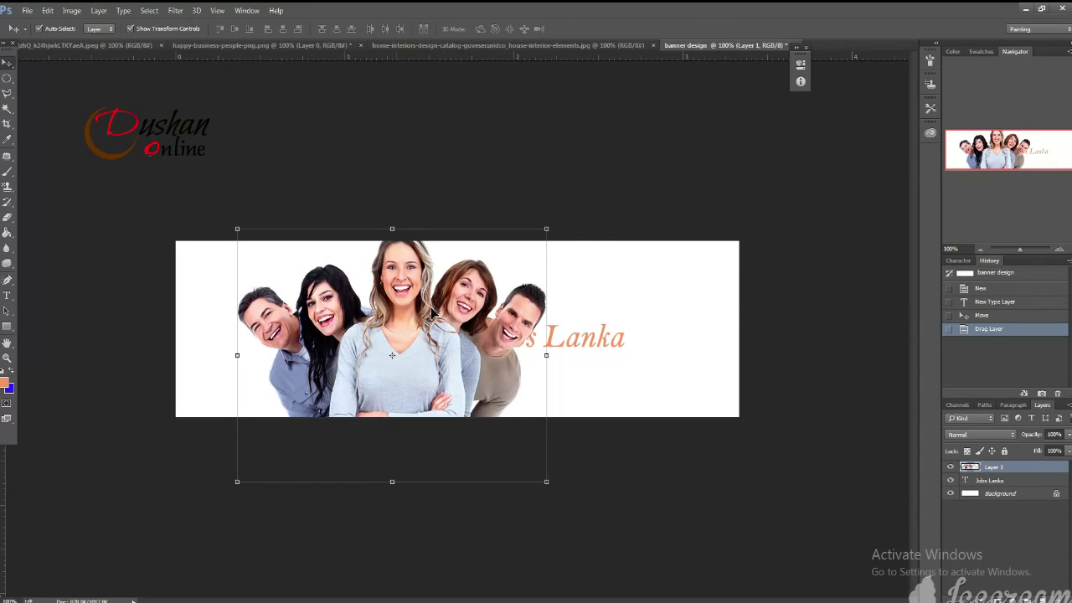
Step: Scale the people down with Free Transform and place them on the banner's left
left_click(547, 483)
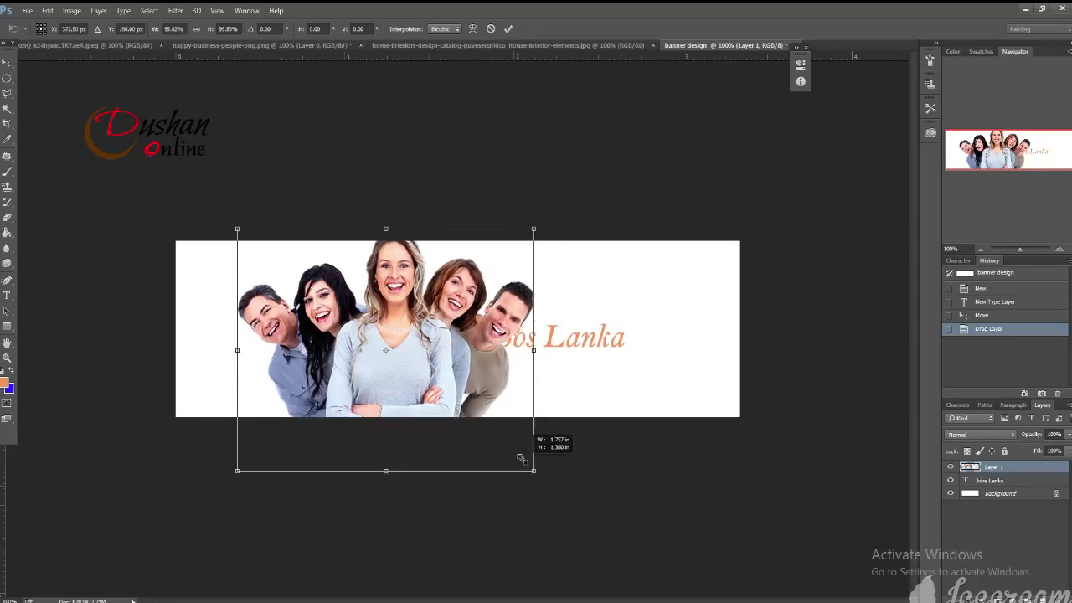
left_click_drag(547, 484, 460, 410)
left_click_drag(240, 227, 269, 254)
left_click_drag(395, 352, 343, 359)
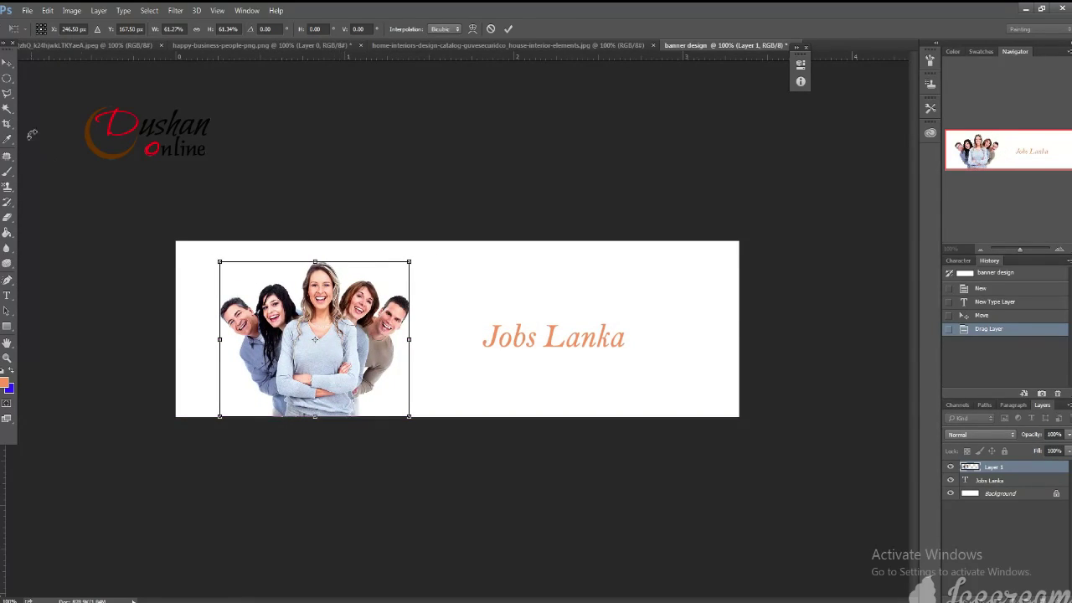
left_click(7, 64)
left_click(502, 239)
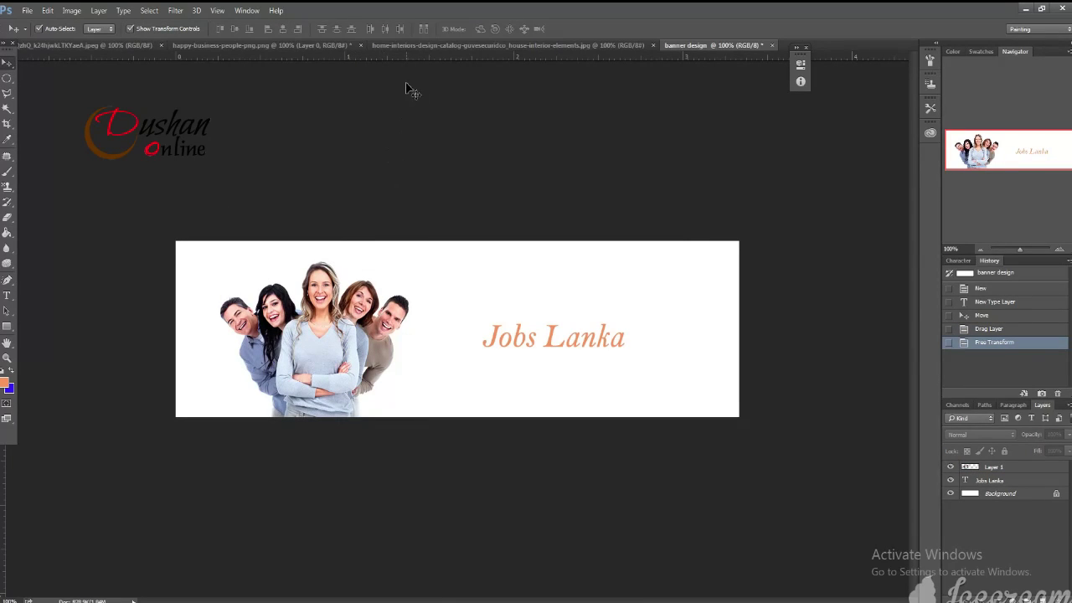
left_click(444, 46)
left_click(566, 287)
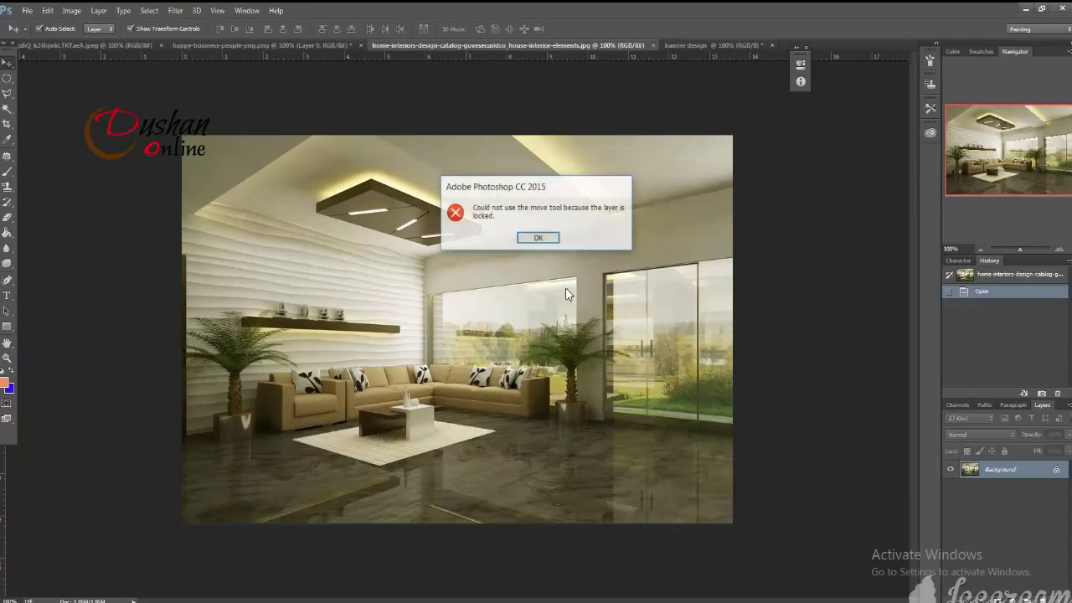
Step: Unlock the living-room Background as Layer 0 and drag it into the banner
left_click(541, 239)
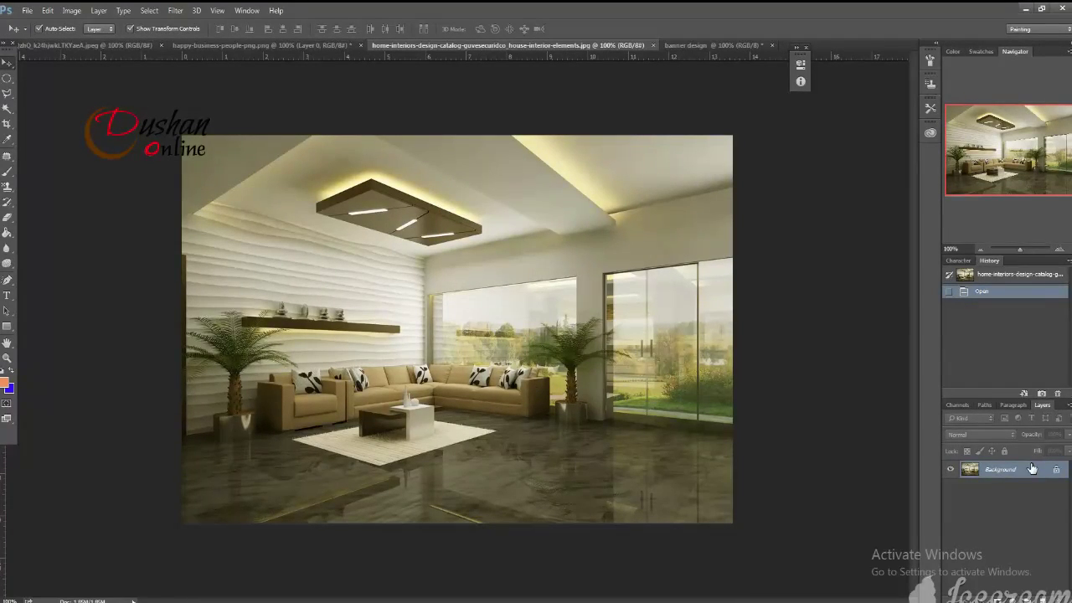
double_click(1028, 475)
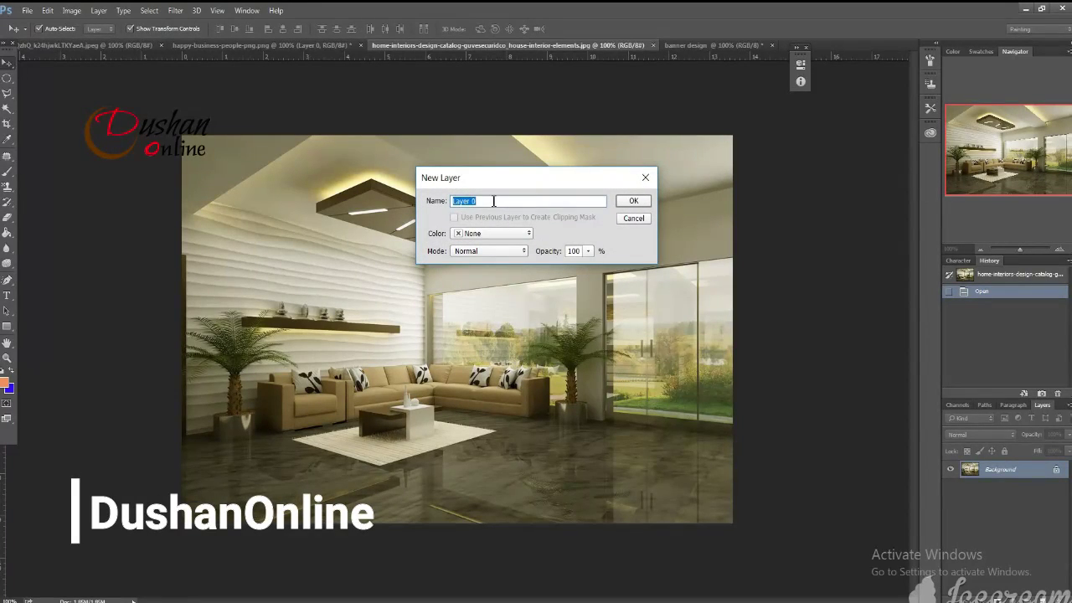
left_click(634, 202)
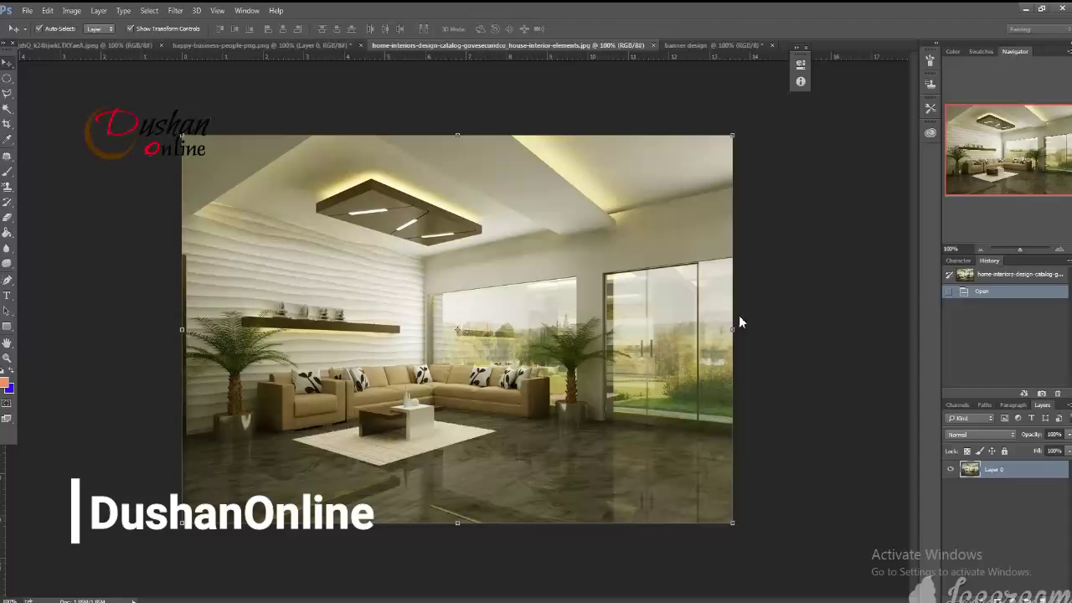
left_click_drag(482, 276, 725, 46)
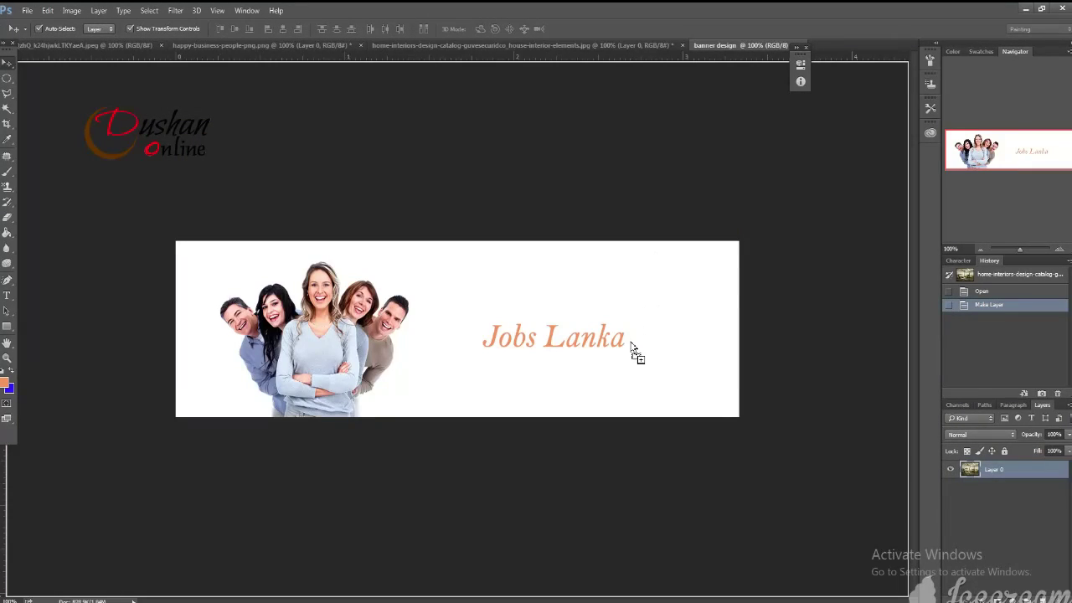
mouse_move(725, 45)
left_mouse_down()
mouse_move(630, 347)
mouse_move(583, 144)
mouse_move(585, 202)
left_mouse_up()
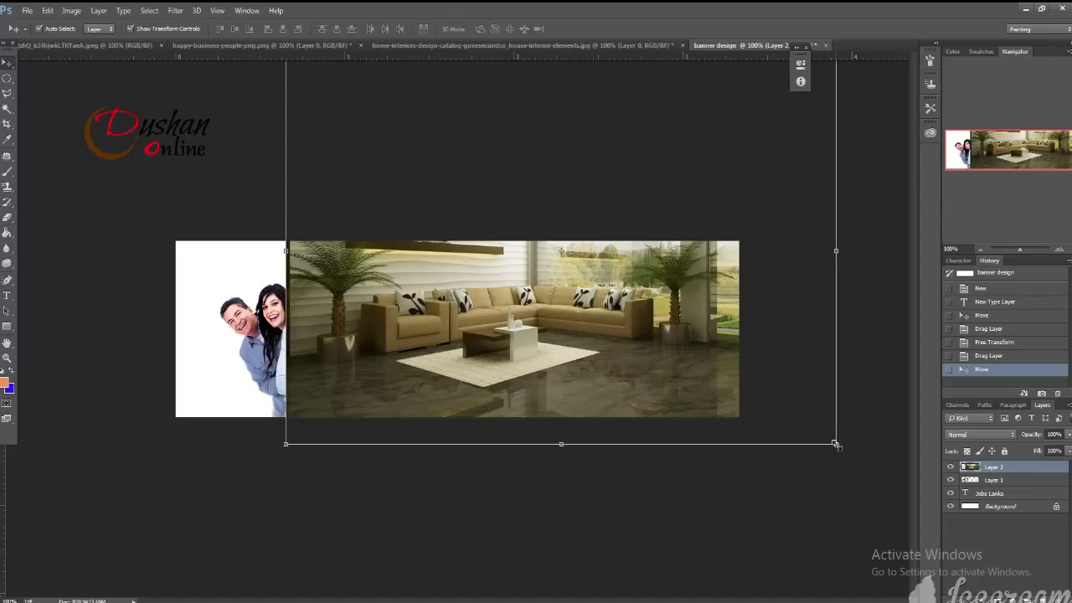
Step: Resize and position the room image to cover the banner's right side
left_click(835, 445)
left_click_drag(835, 445, 699, 350)
left_click_drag(663, 301, 704, 390)
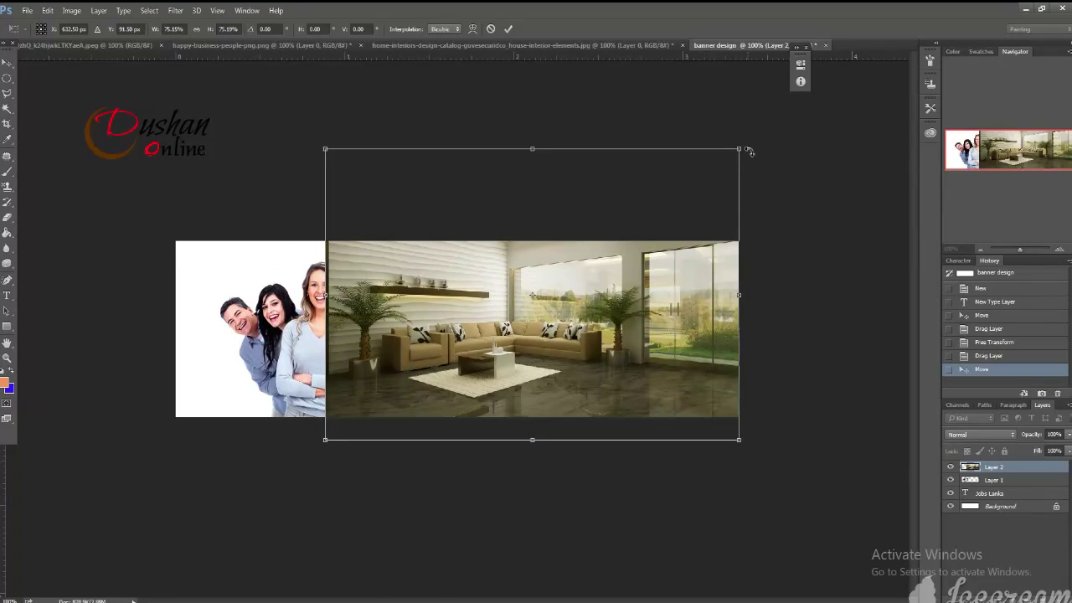
mouse_move(740, 147)
left_mouse_down()
mouse_move(676, 241)
mouse_move(694, 226)
left_mouse_up()
left_click_drag(587, 327, 664, 325)
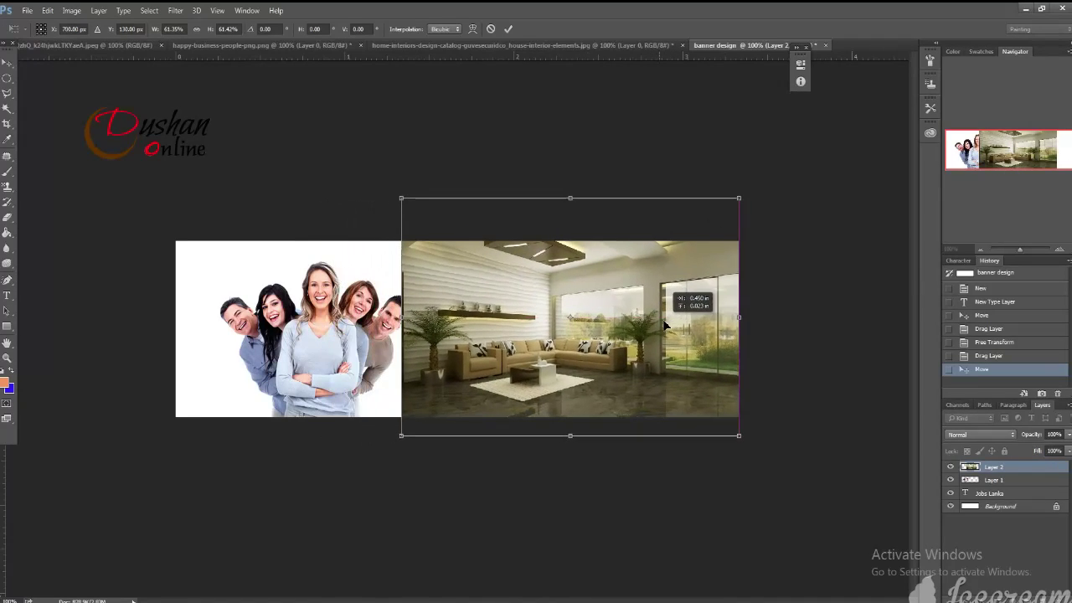
left_click_drag(402, 435, 343, 459)
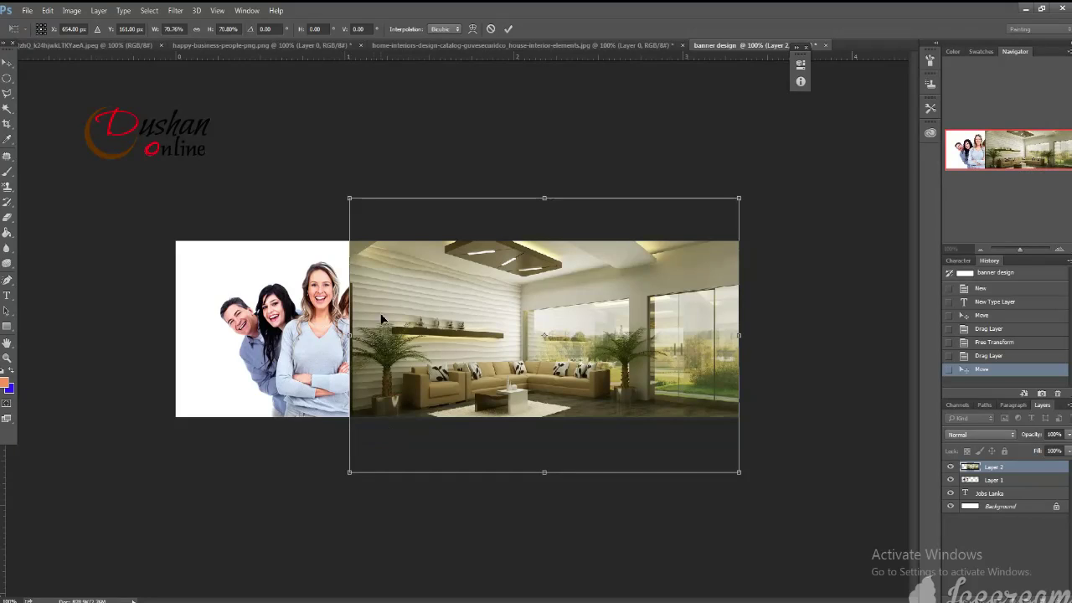
left_click_drag(349, 198, 290, 155)
mouse_move(586, 312)
left_mouse_down()
mouse_move(630, 299)
mouse_move(635, 321)
left_mouse_up()
left_click(10, 65)
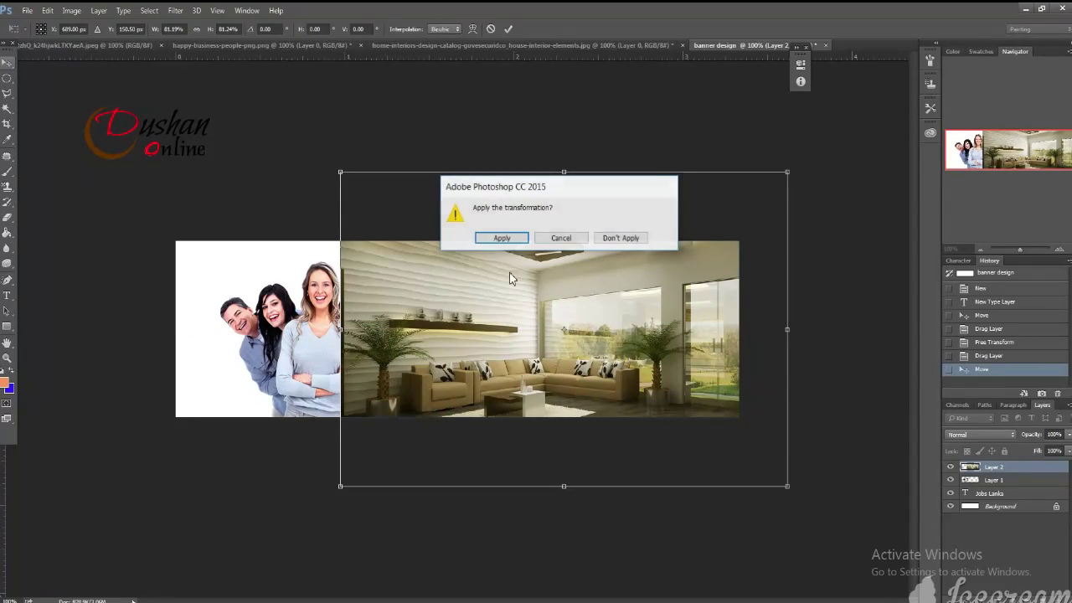
left_click(479, 237)
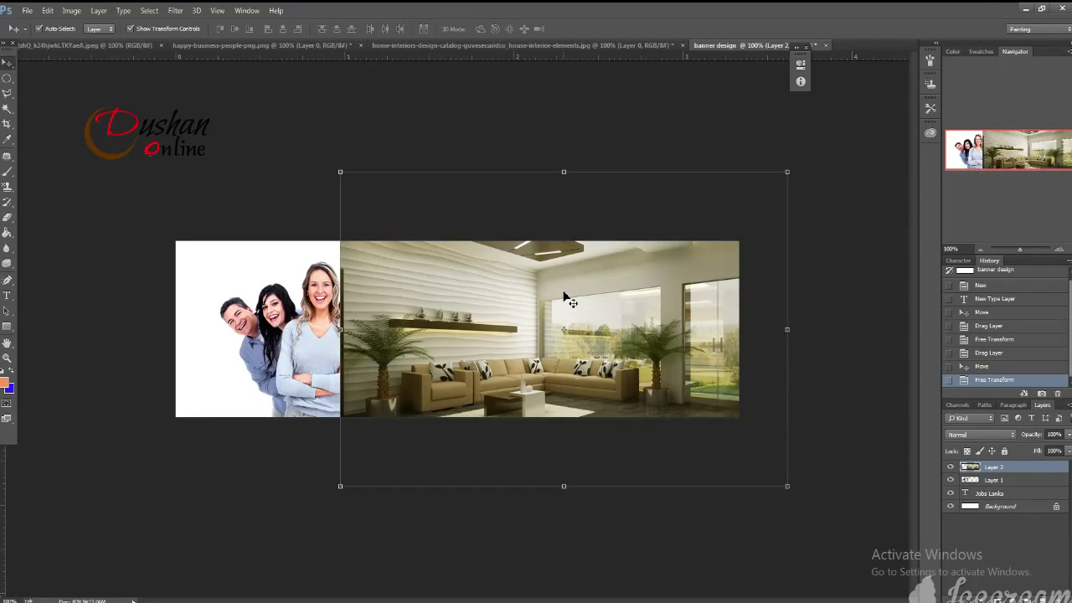
Step: Move the room layer beneath the people and the Jobs Lanka title
left_click_drag(1052, 471, 1045, 500)
left_click(904, 325)
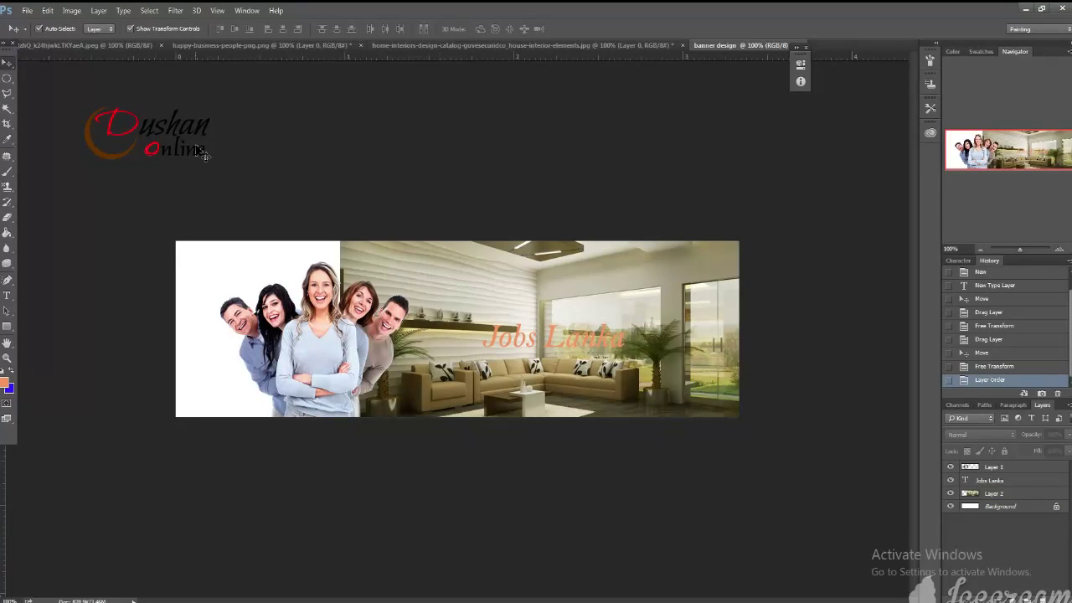
left_click(231, 48)
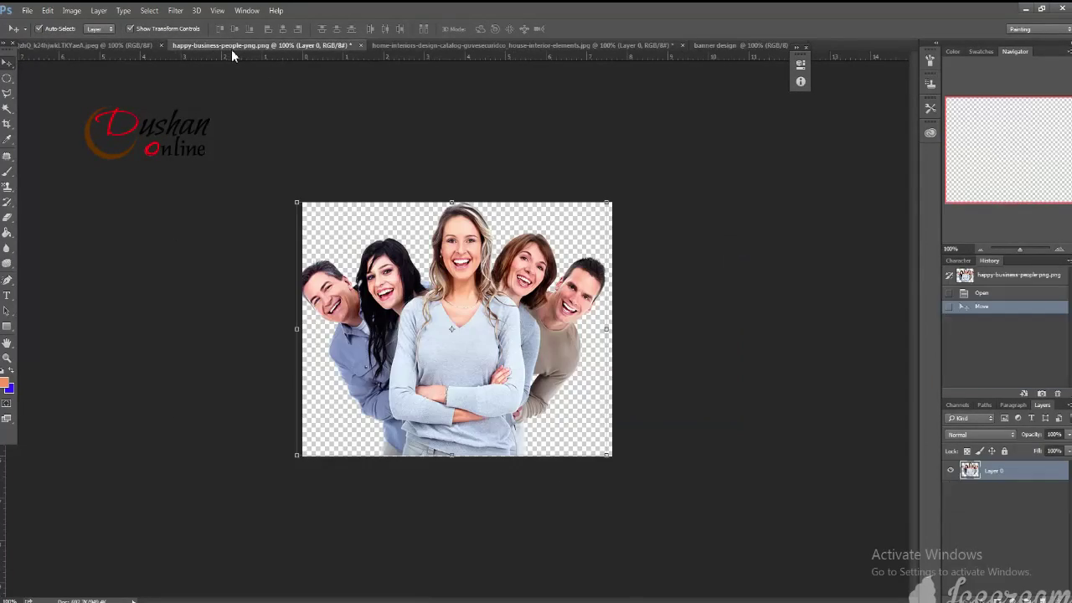
Step: Convert the sunset photo's Background to Layer 0 and drag it into the banner
left_click(421, 45)
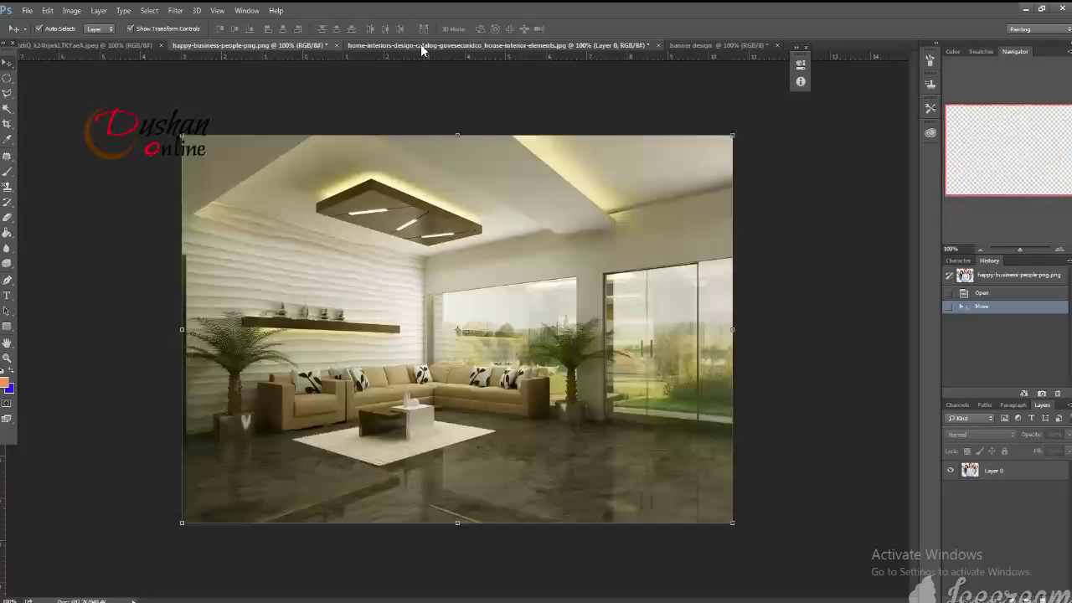
left_click(101, 45)
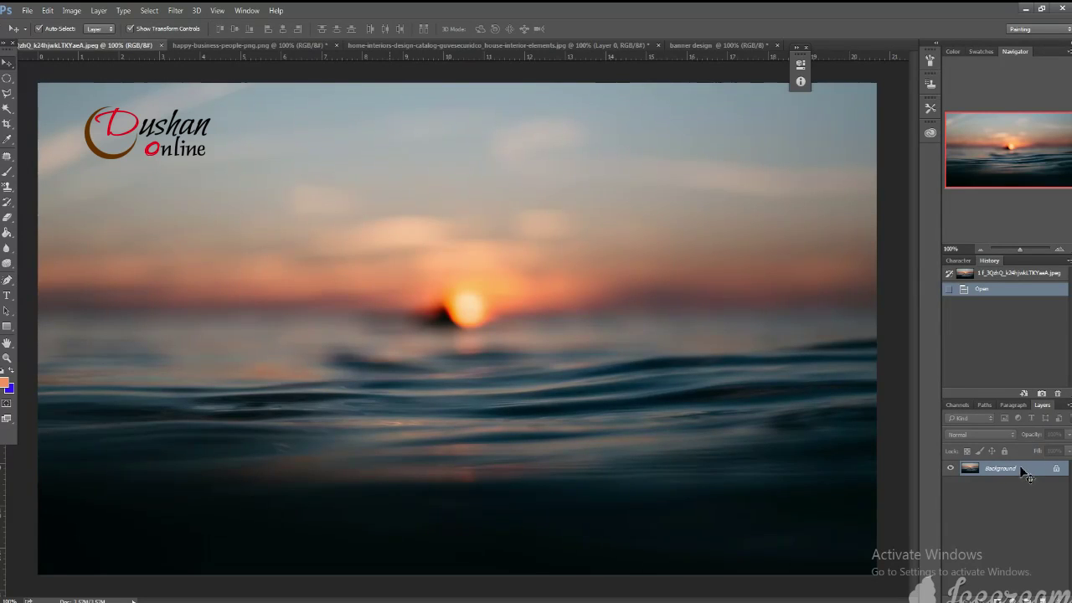
double_click(1009, 468)
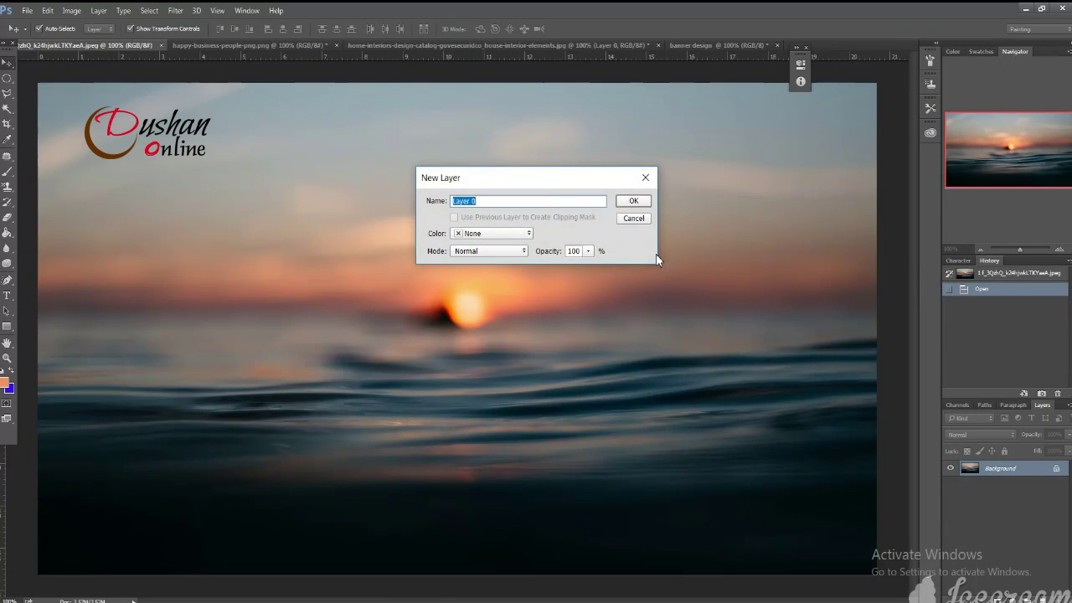
left_click(634, 201)
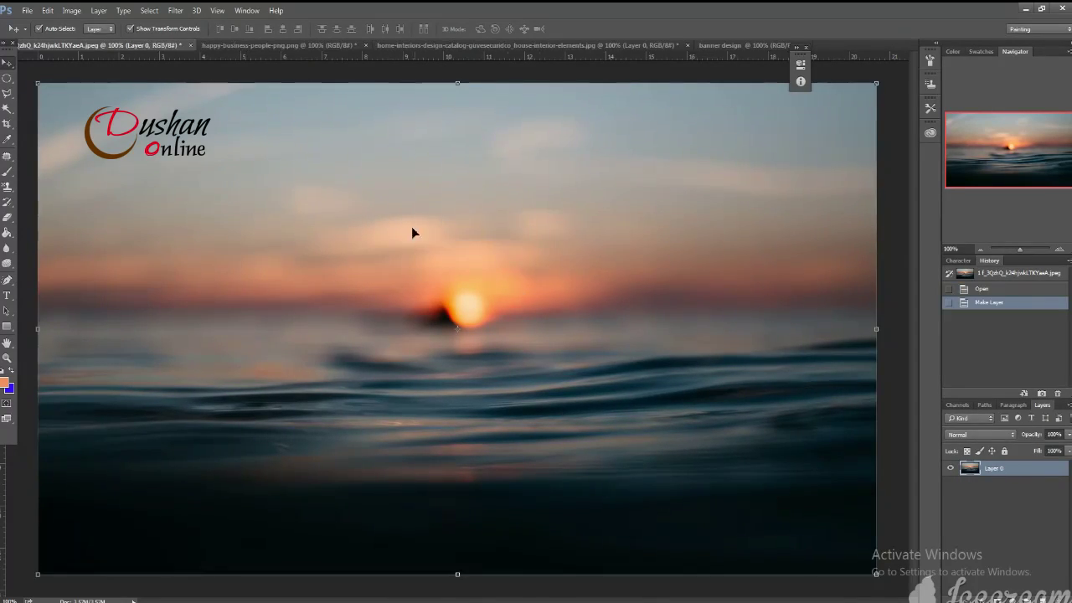
left_click_drag(510, 249, 713, 53)
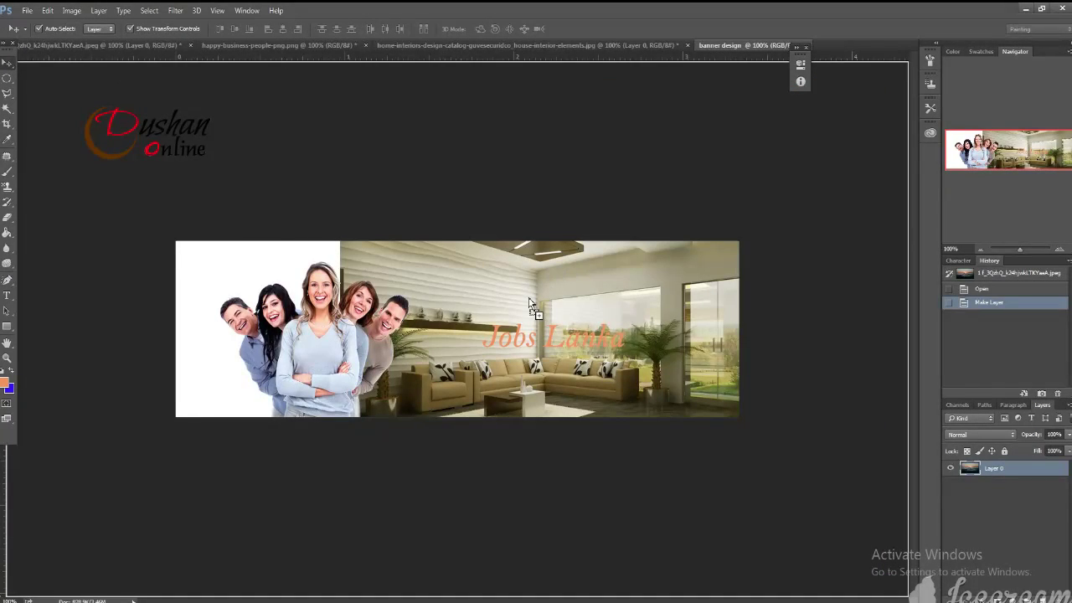
mouse_move(713, 53)
left_mouse_down()
mouse_move(529, 298)
mouse_move(535, 218)
left_mouse_up()
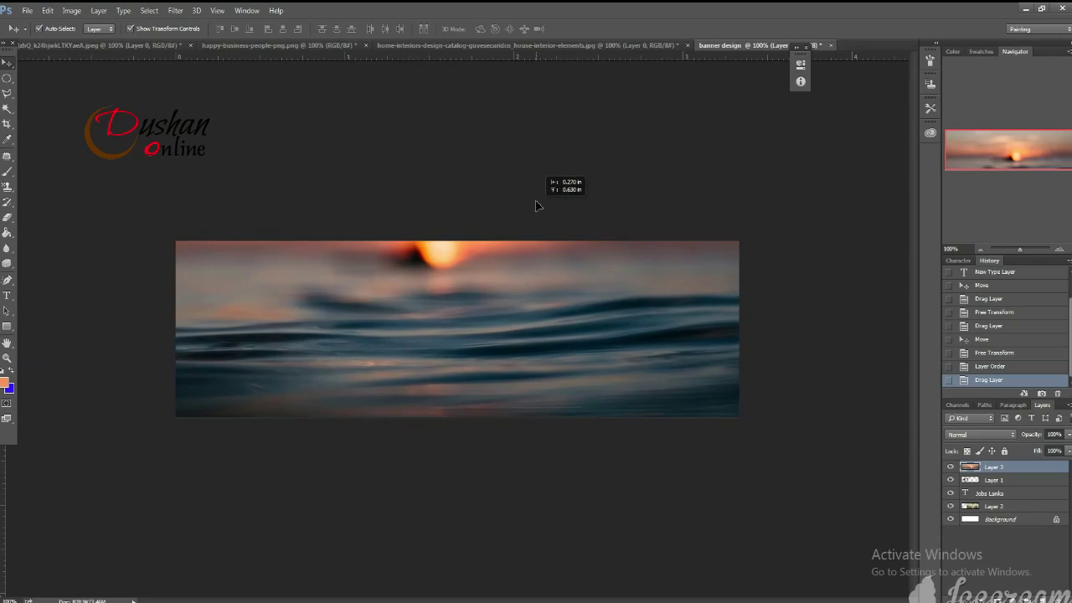
Step: Position the sunset on the left and move Layer 3 beneath the interior photo
left_click_drag(534, 216, 459, 239)
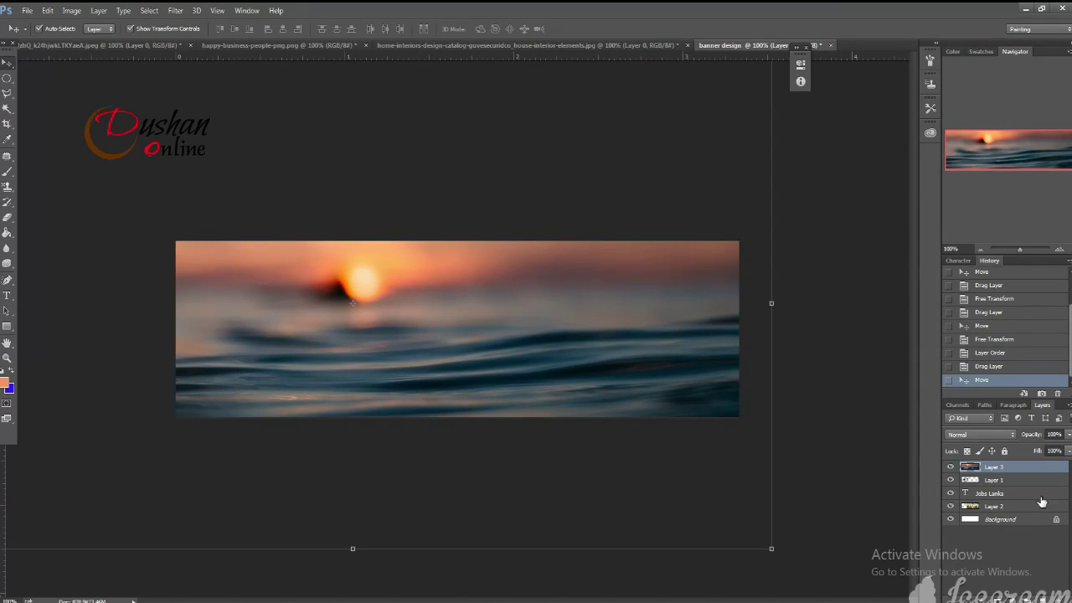
left_click_drag(1046, 473, 1039, 513)
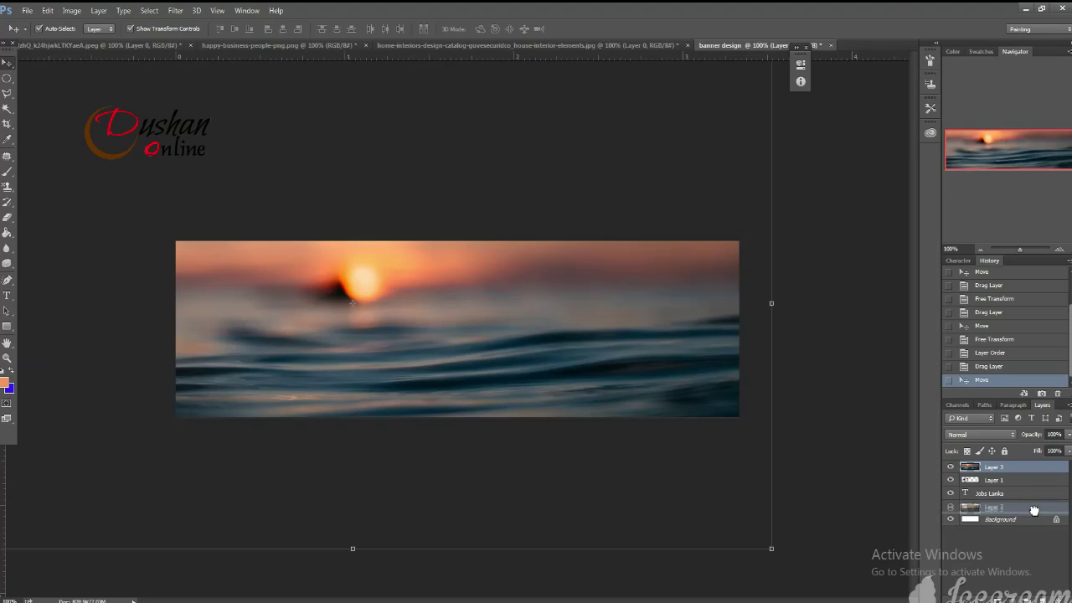
left_click(854, 331)
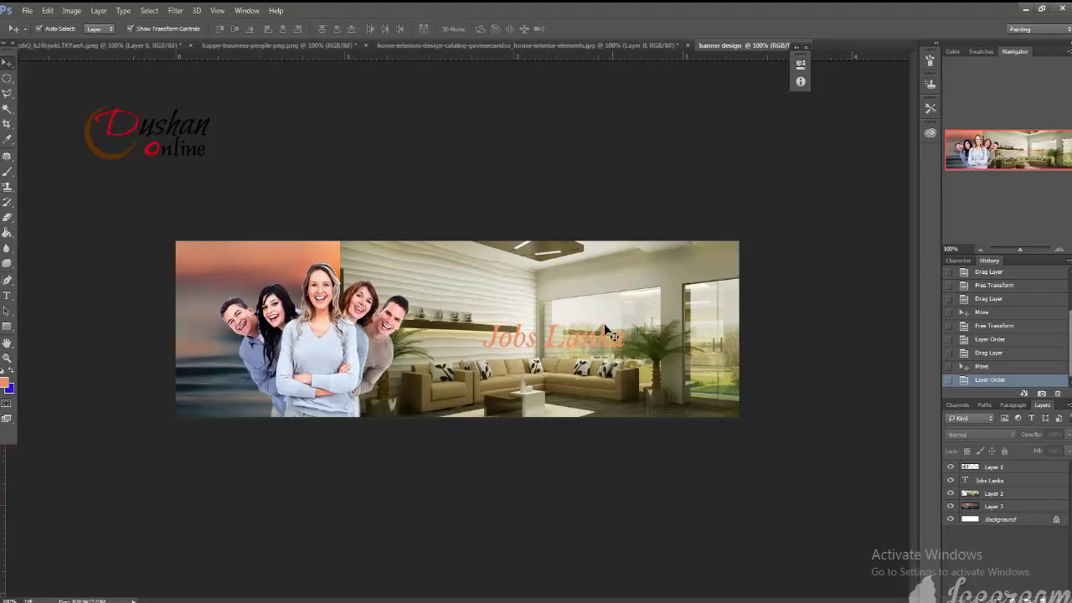
left_click(545, 303)
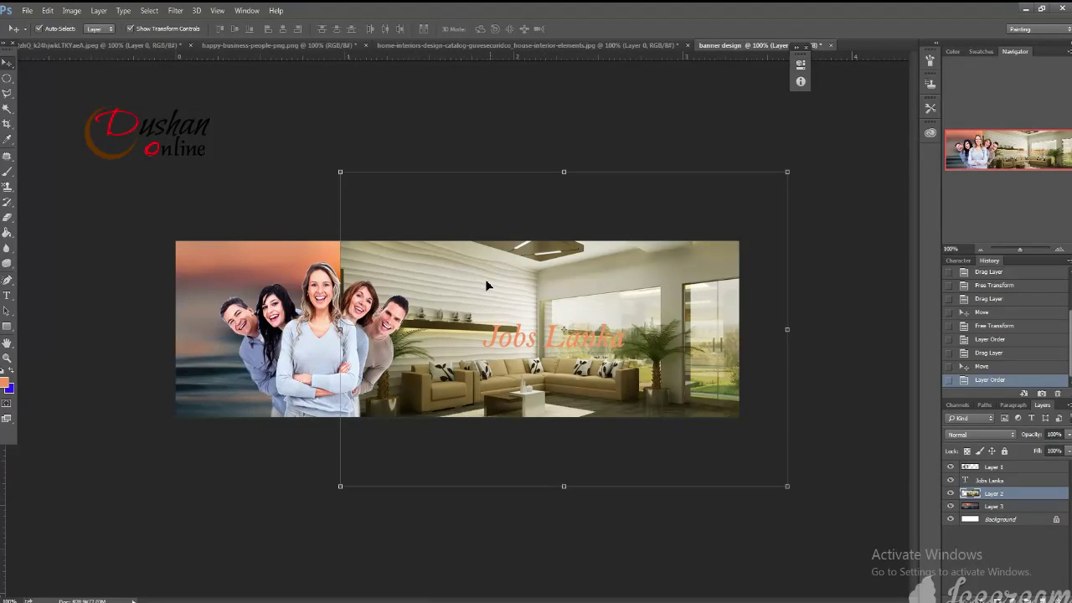
left_click(7, 217)
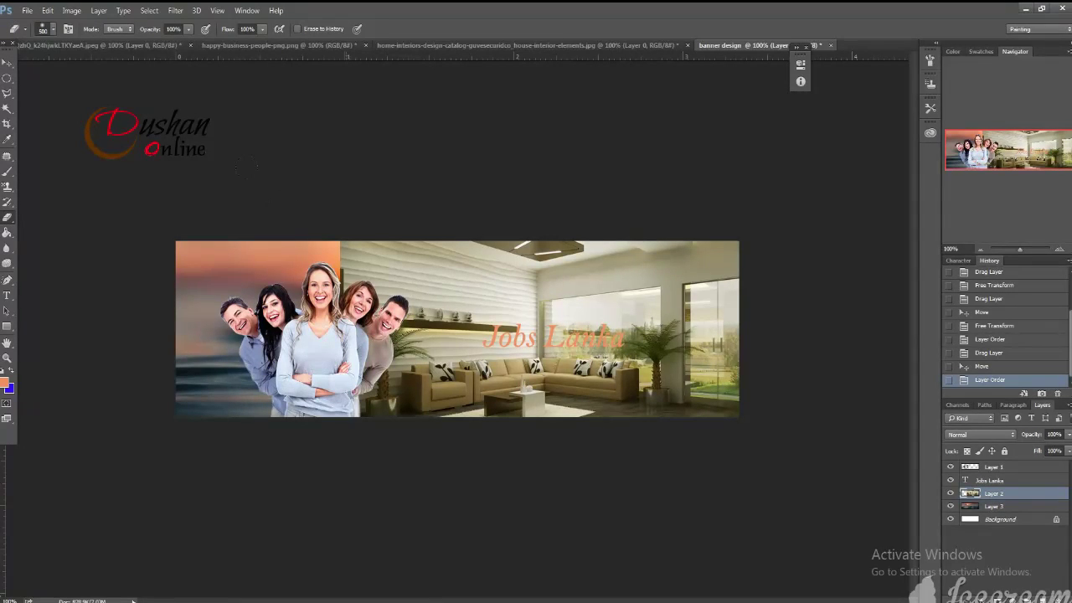
Step: Softly erase the interior photo's left edge so it fades into the sunset
left_click(377, 268)
left_click_drag(377, 402, 427, 352)
left_click(197, 206)
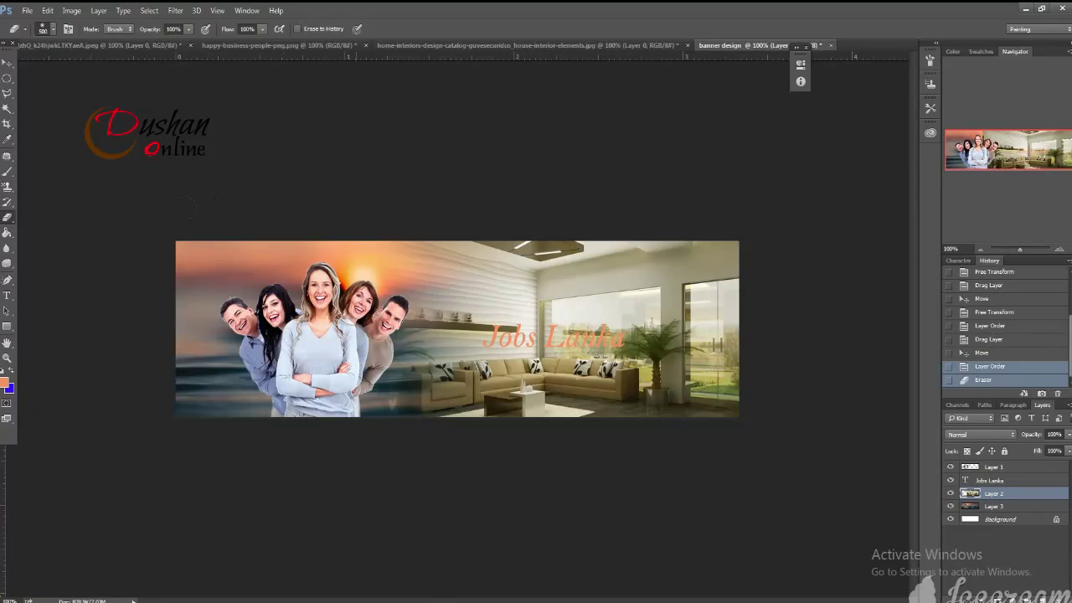
left_click(223, 222)
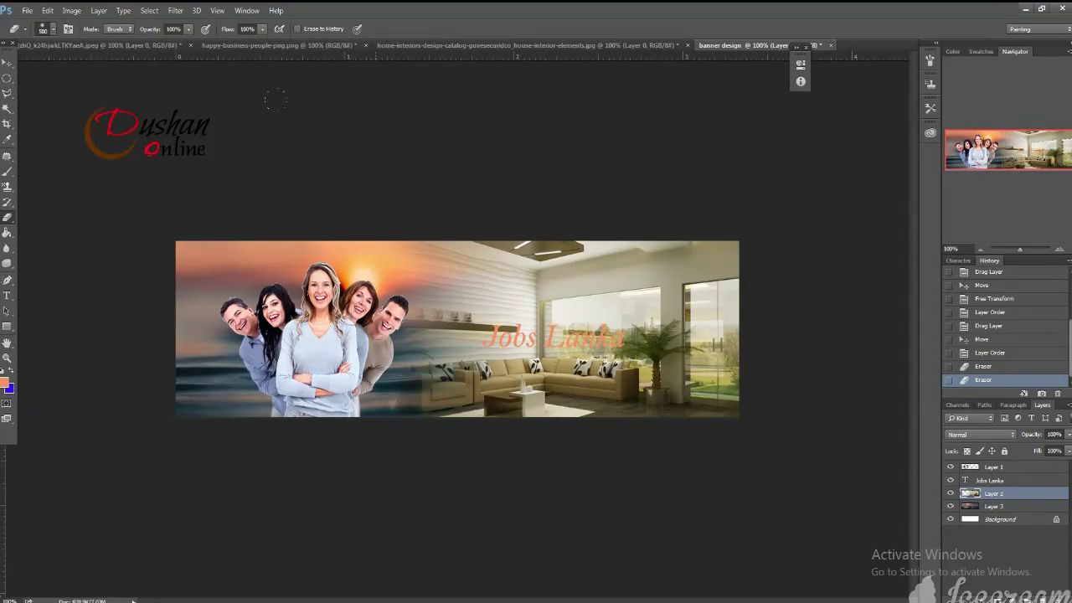
left_click(7, 63)
left_click(335, 304)
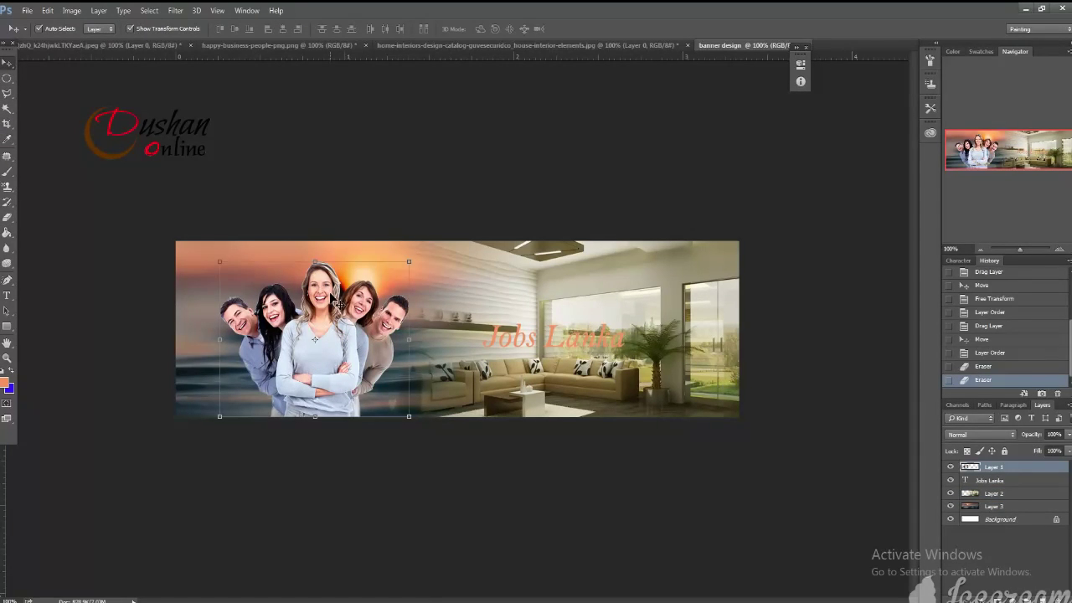
Step: Give Layer 1's people a drop shadow and a 57 px outer glow
right_click(1023, 474)
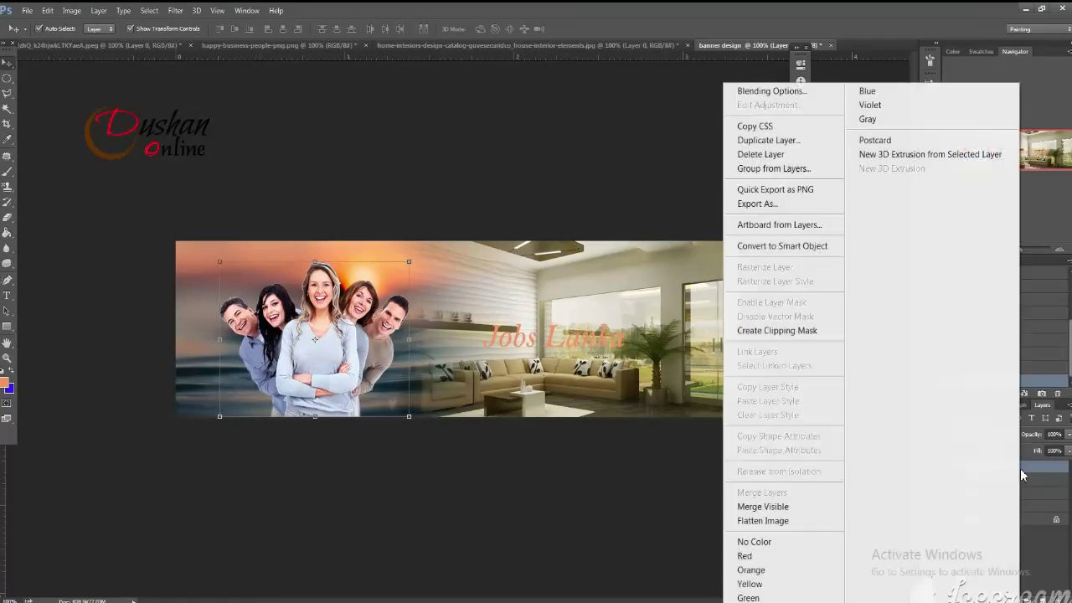
left_click(739, 90)
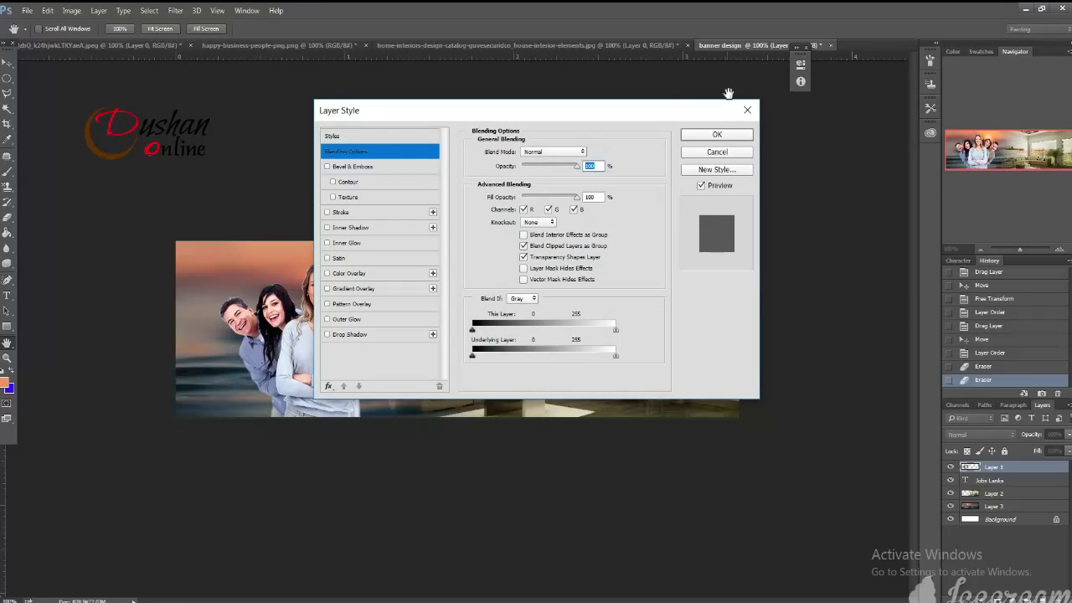
left_click_drag(678, 117, 904, 71)
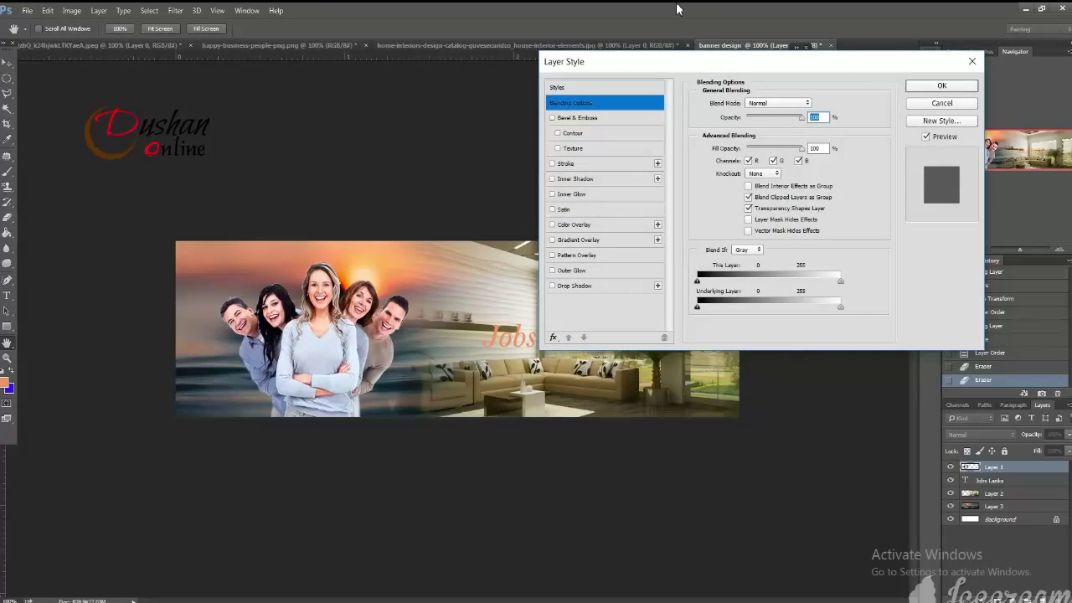
left_click(552, 286)
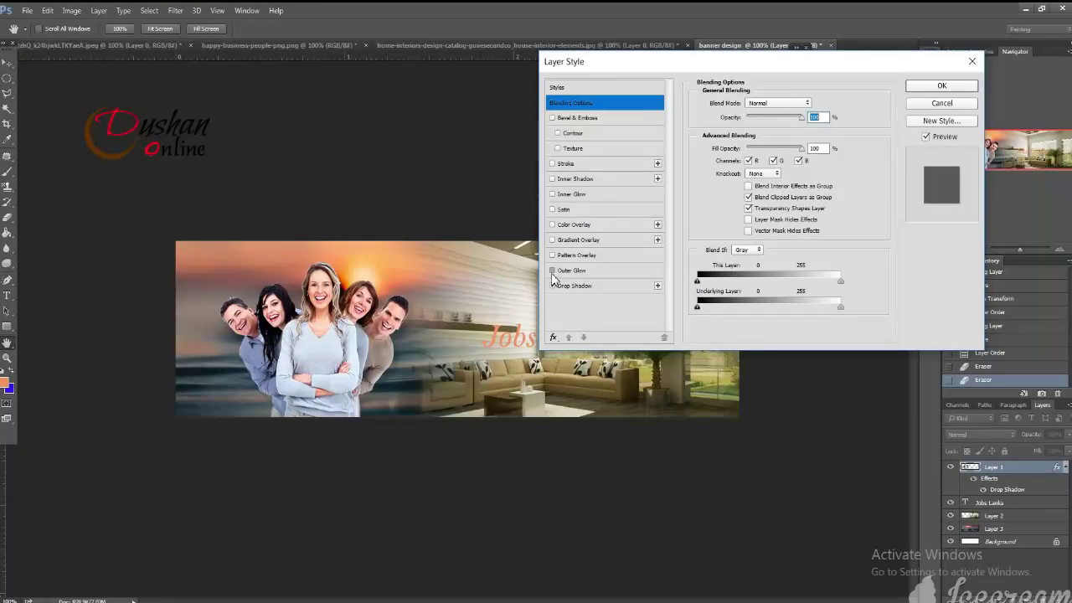
left_click(552, 270)
left_click(586, 271)
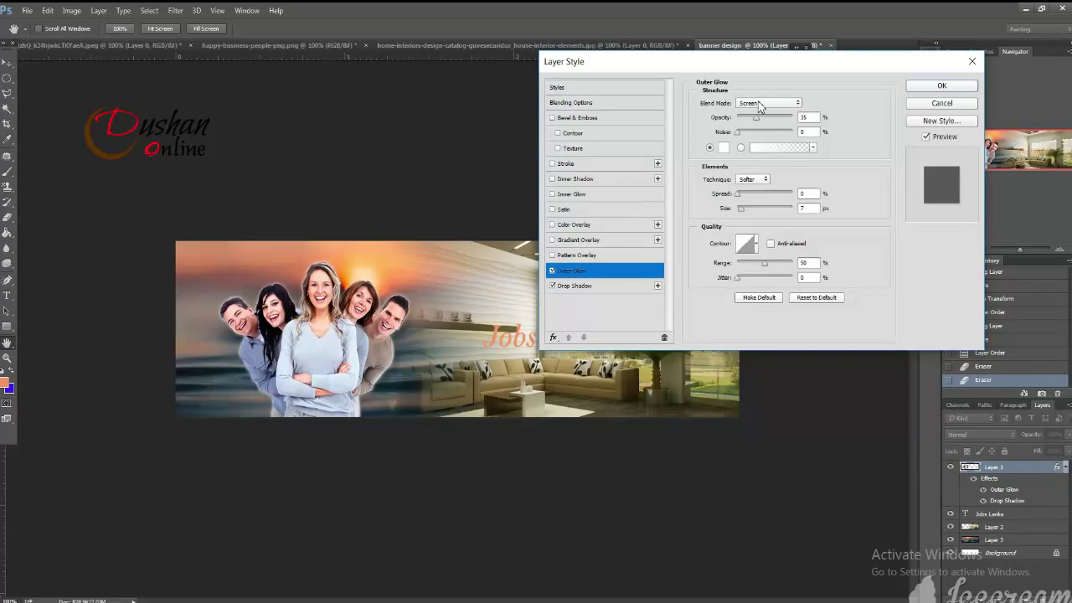
left_click_drag(759, 121, 771, 123)
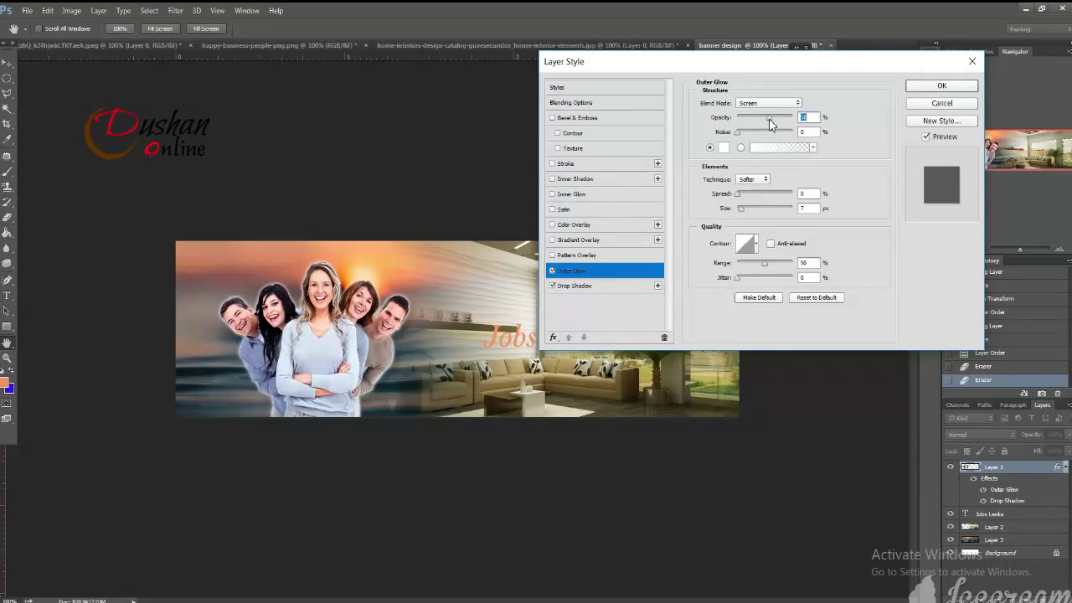
left_click_drag(743, 210, 753, 214)
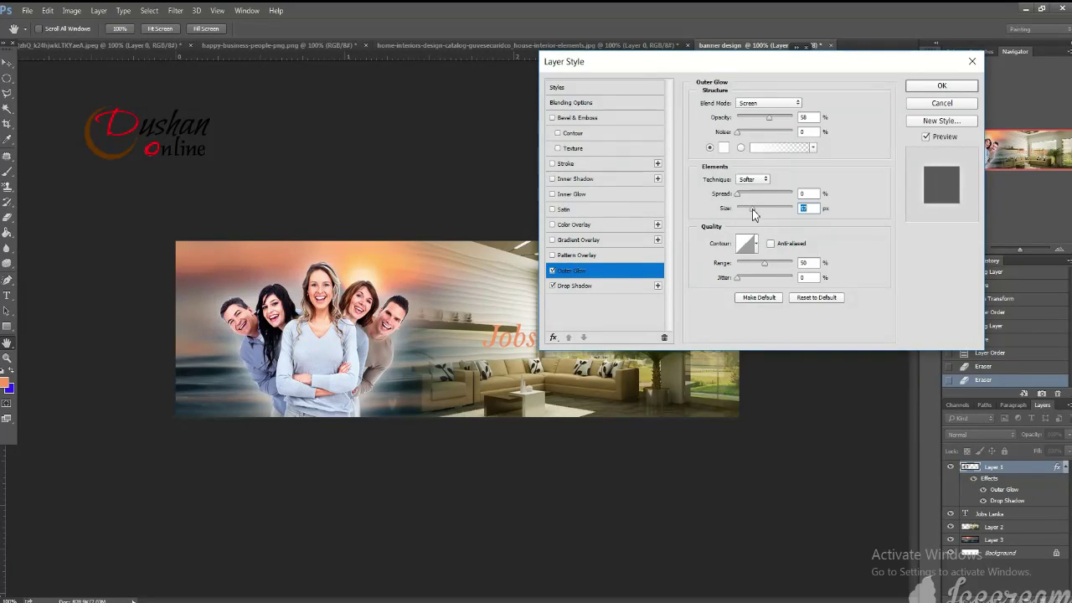
left_click(770, 119)
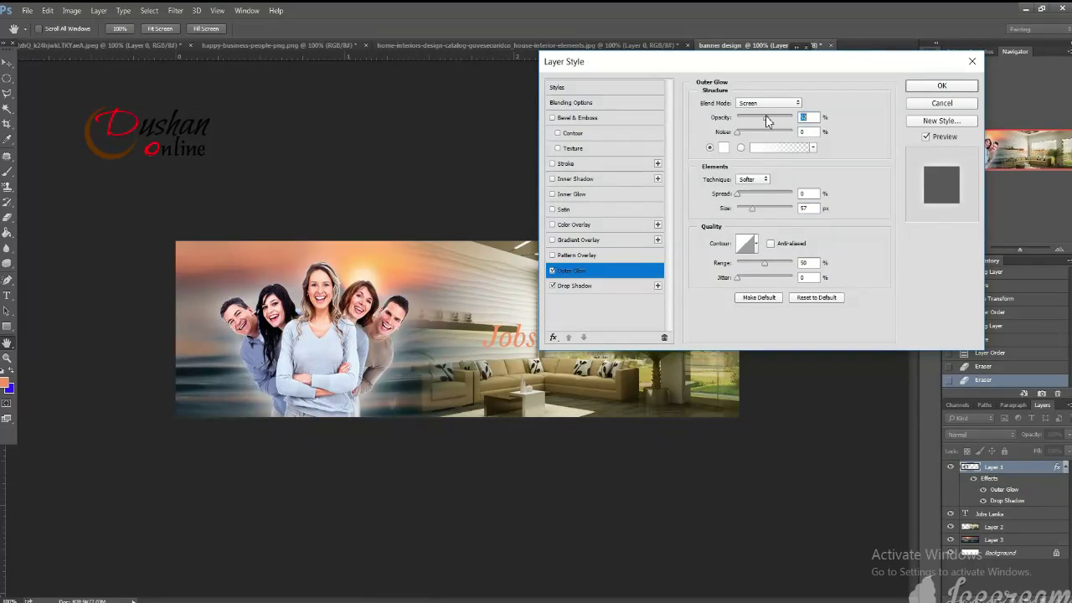
left_click(945, 87)
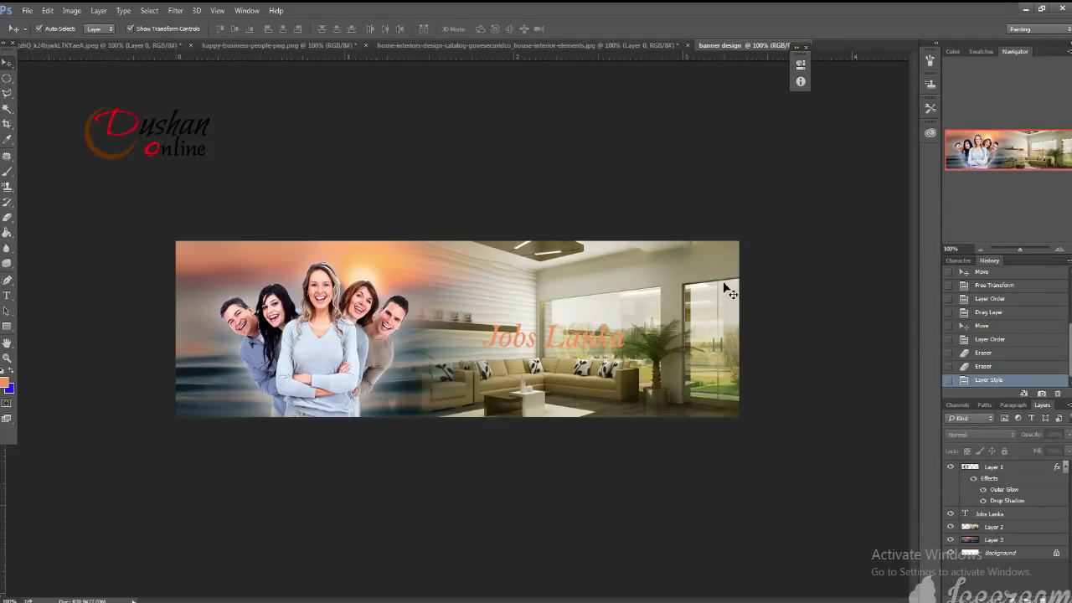
Step: Lower Layer 2's opacity to about 72% in the Layers panel
left_click(728, 289)
left_click(1069, 437)
left_click_drag(1060, 454, 1055, 457)
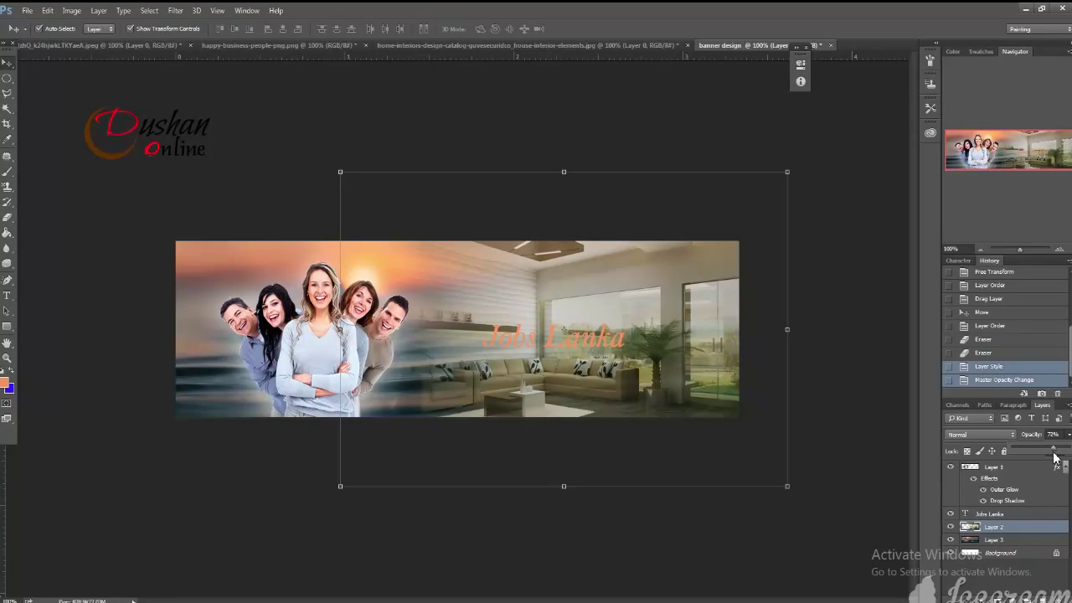
left_click(843, 268)
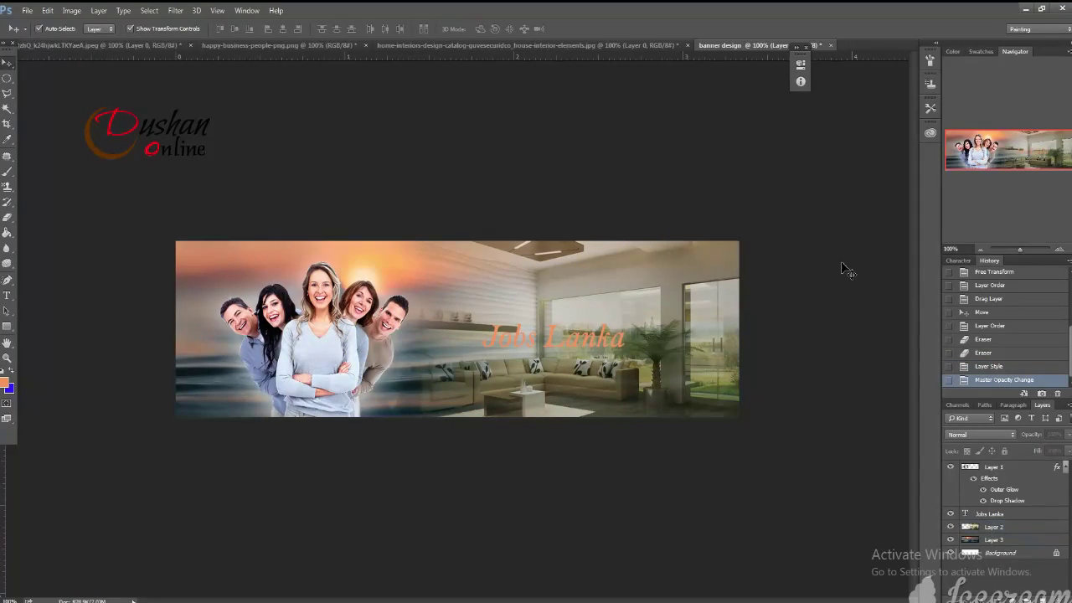
left_click(575, 340)
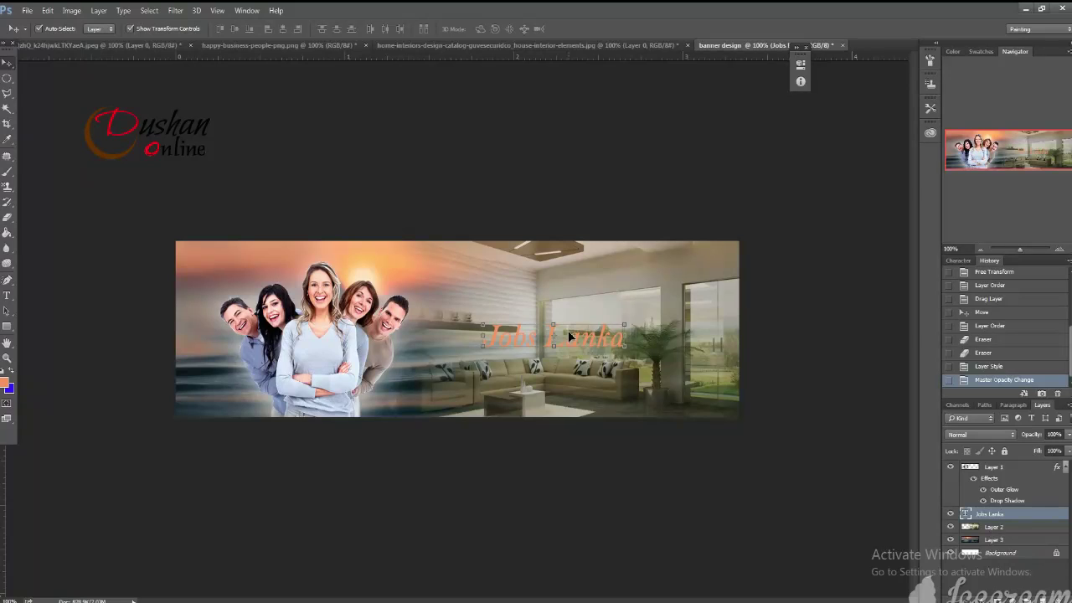
Step: Give the Jobs Lanka title a red Color Overlay, a white Stroke and a Drop Shadow
right_click(1040, 518)
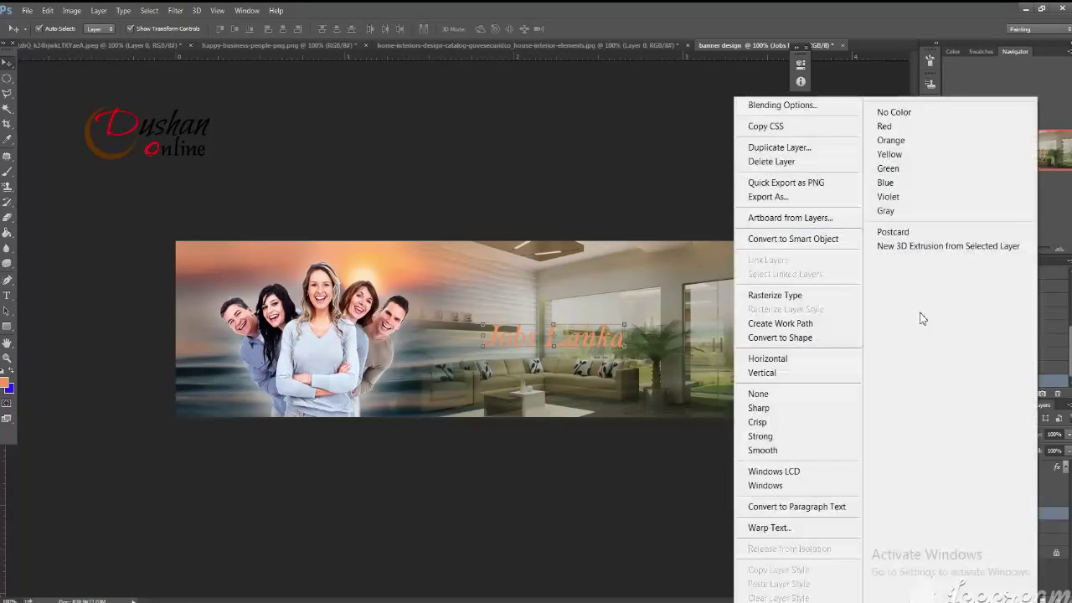
left_click(753, 104)
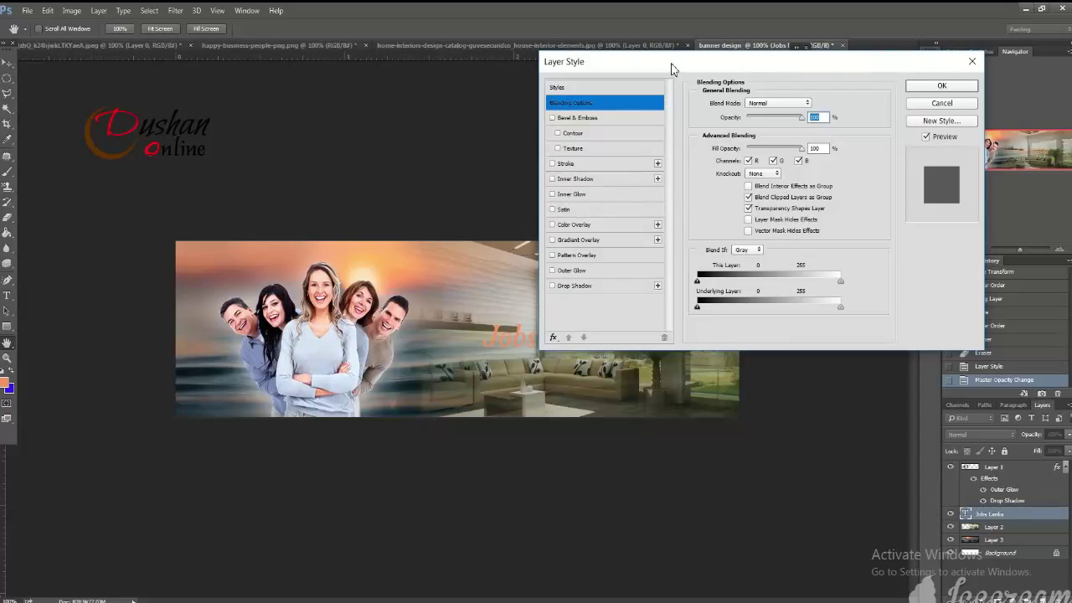
left_click_drag(675, 67, 754, 47)
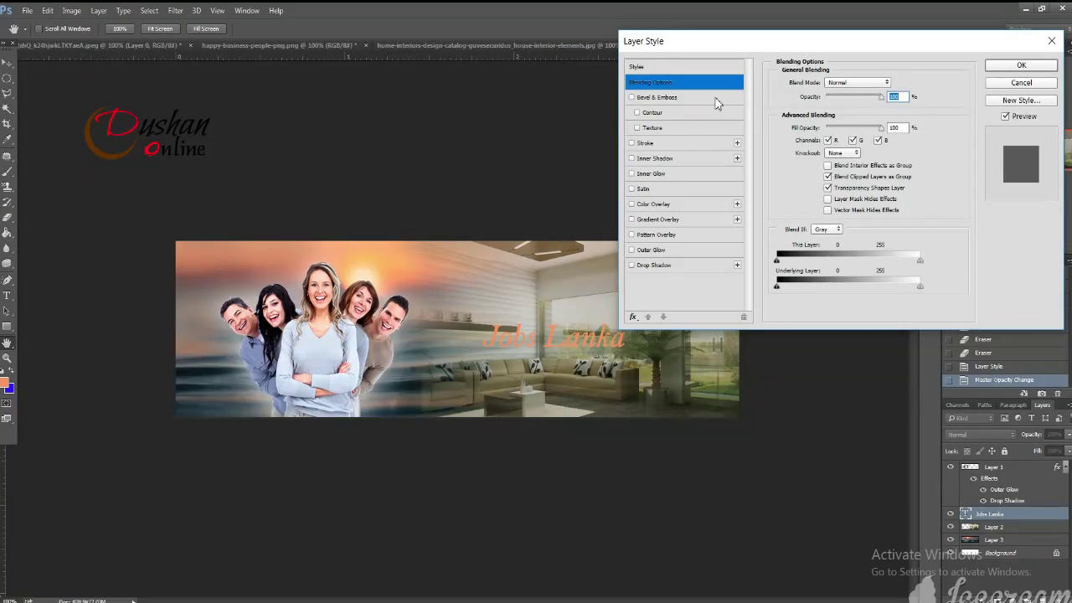
left_click(633, 205)
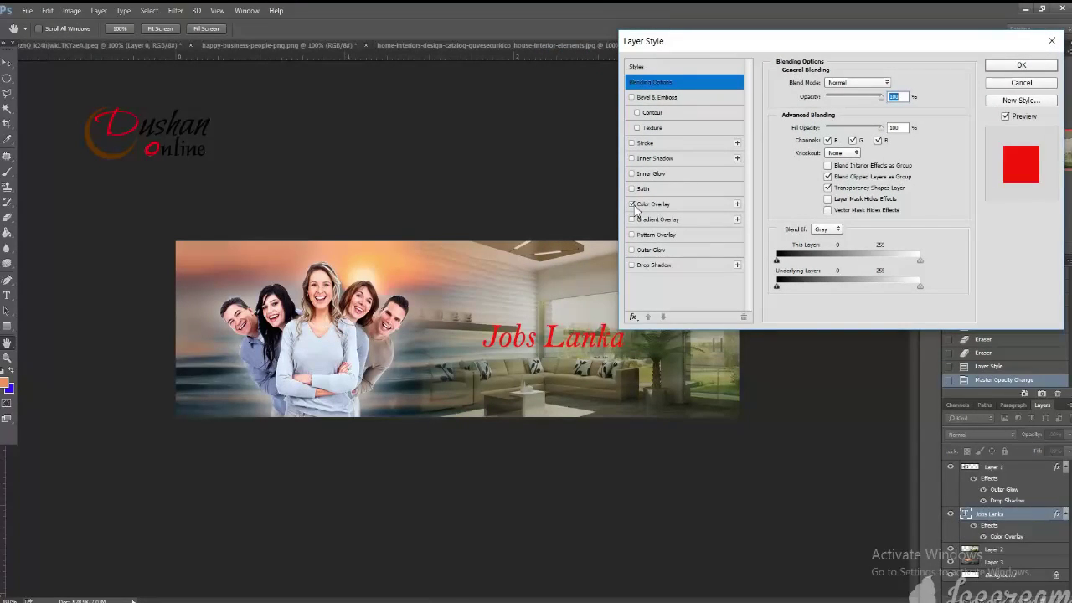
left_click(633, 143)
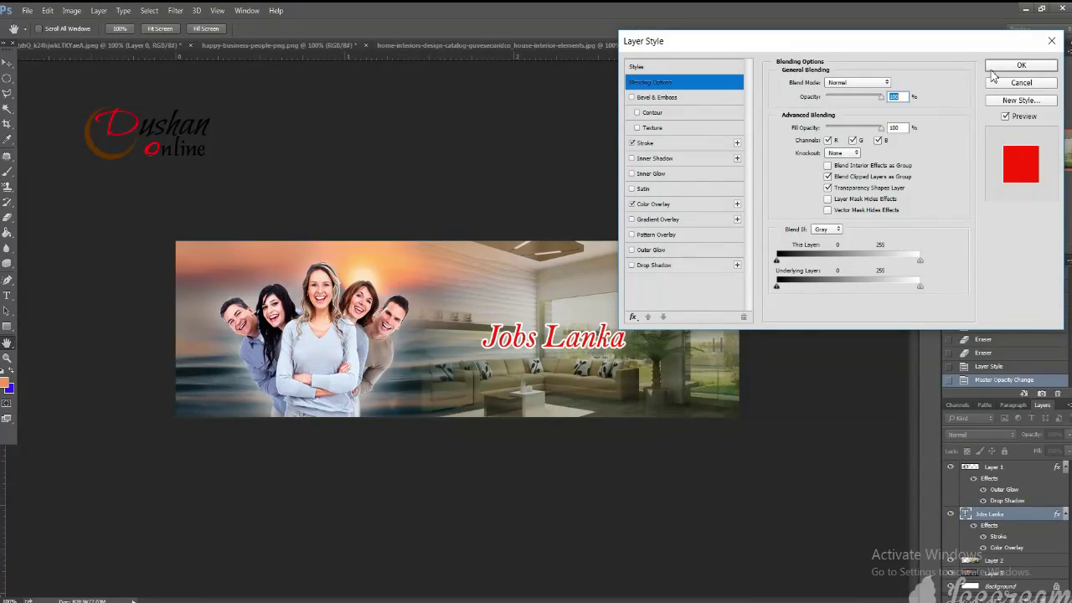
left_click(632, 266)
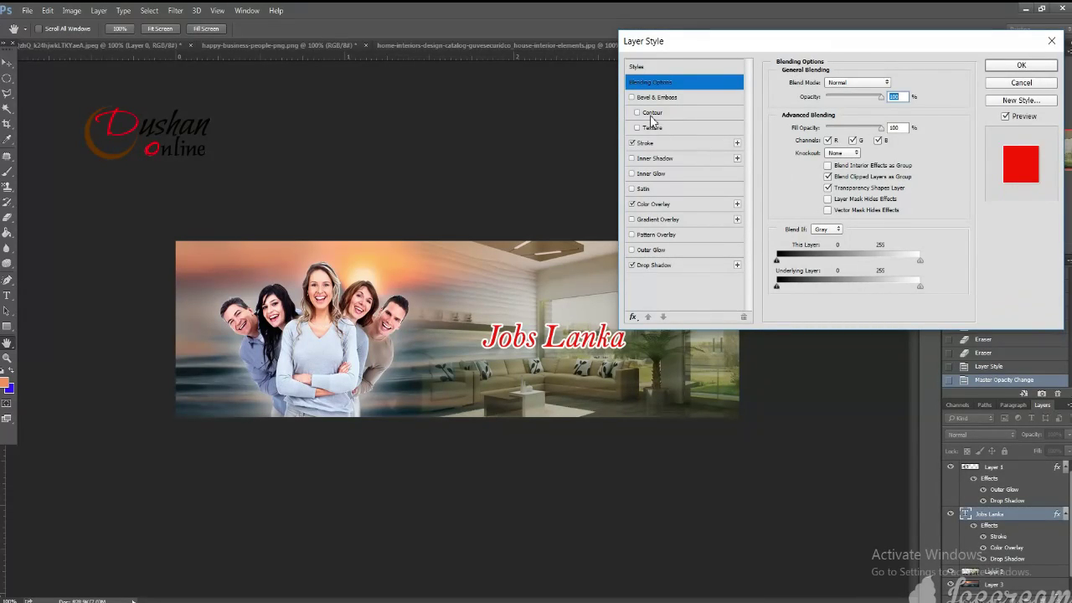
Step: Add an Inner Glow at 34% opacity to the title and apply the layer style
left_click(633, 97)
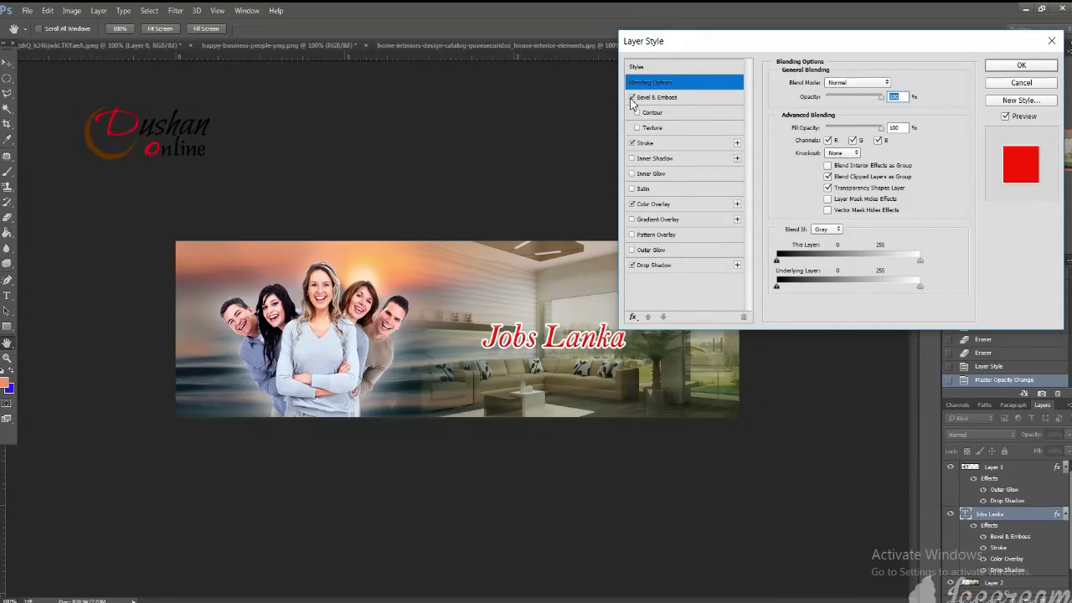
left_click(632, 188)
left_click(632, 188)
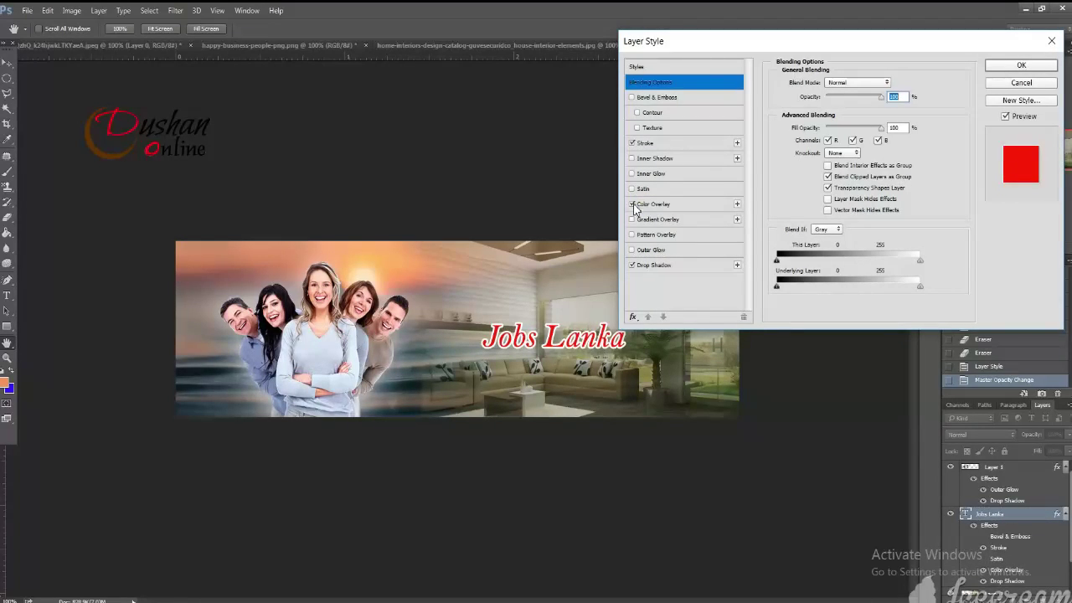
left_click(634, 175)
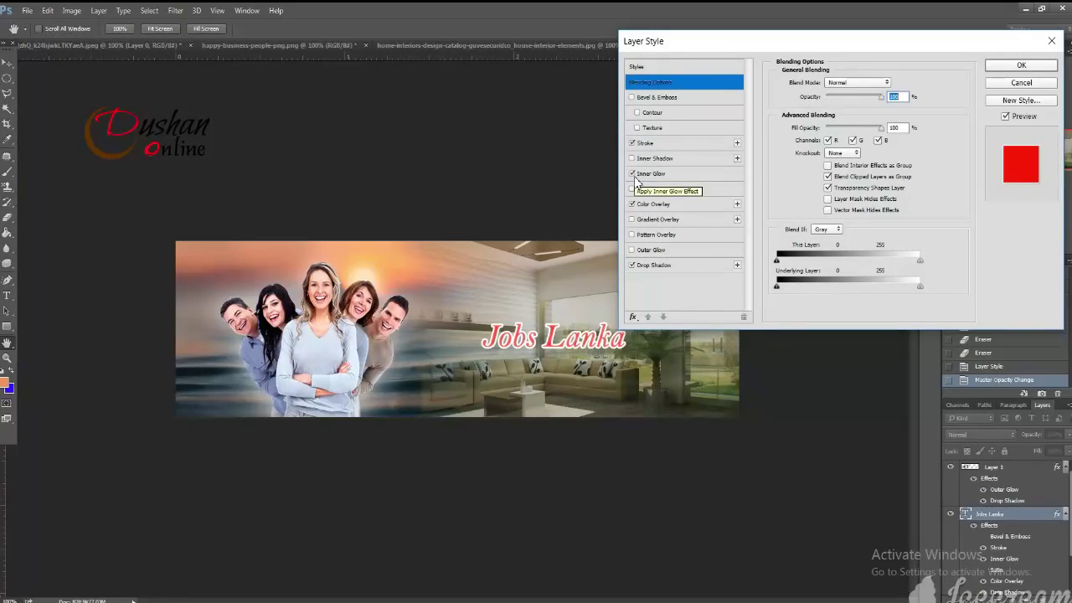
left_click(650, 174)
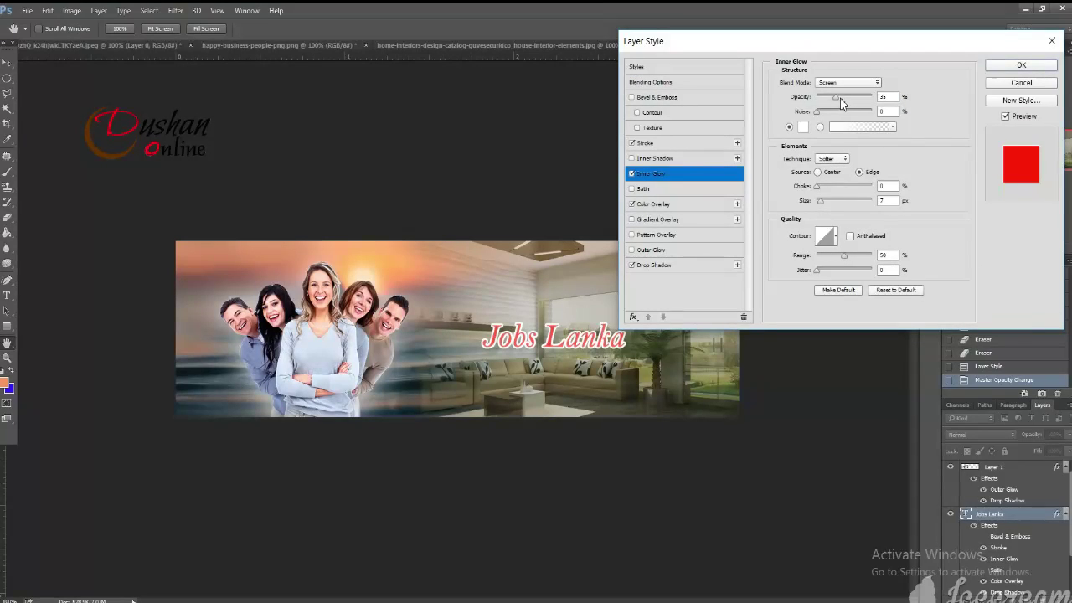
left_click_drag(842, 102, 831, 101)
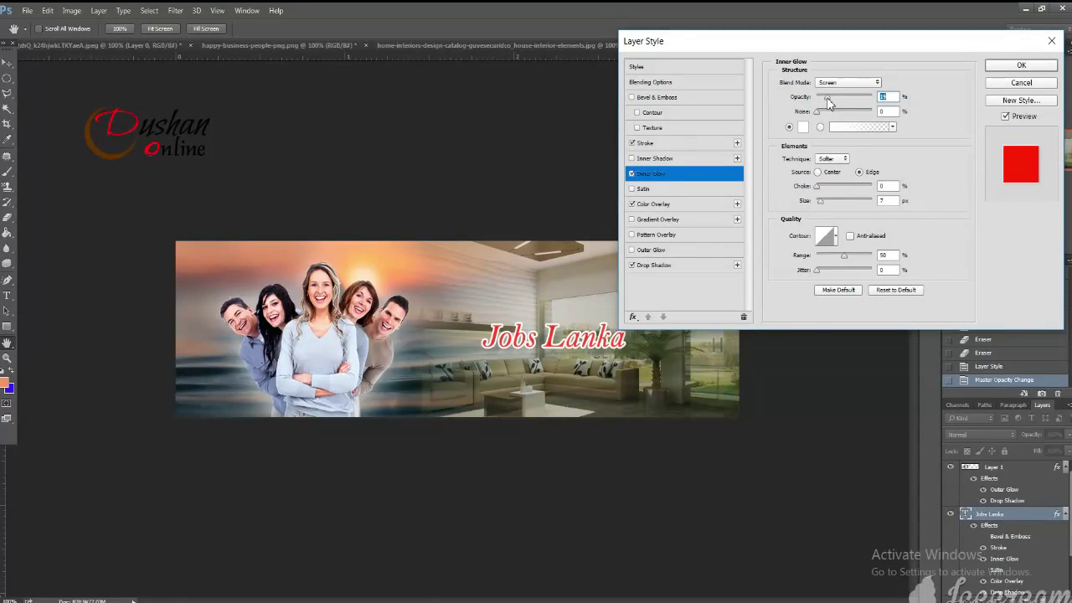
left_click(1051, 65)
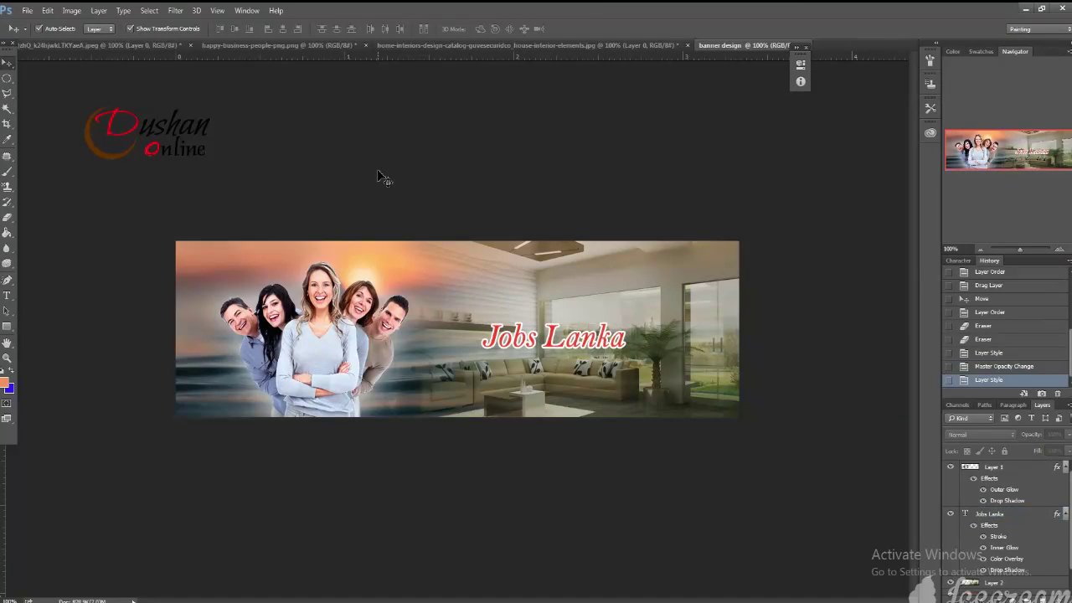
Step: Set the Jobs Lanka text to 16 pt, 95% vertical scale and tracking -8
left_click(6, 295)
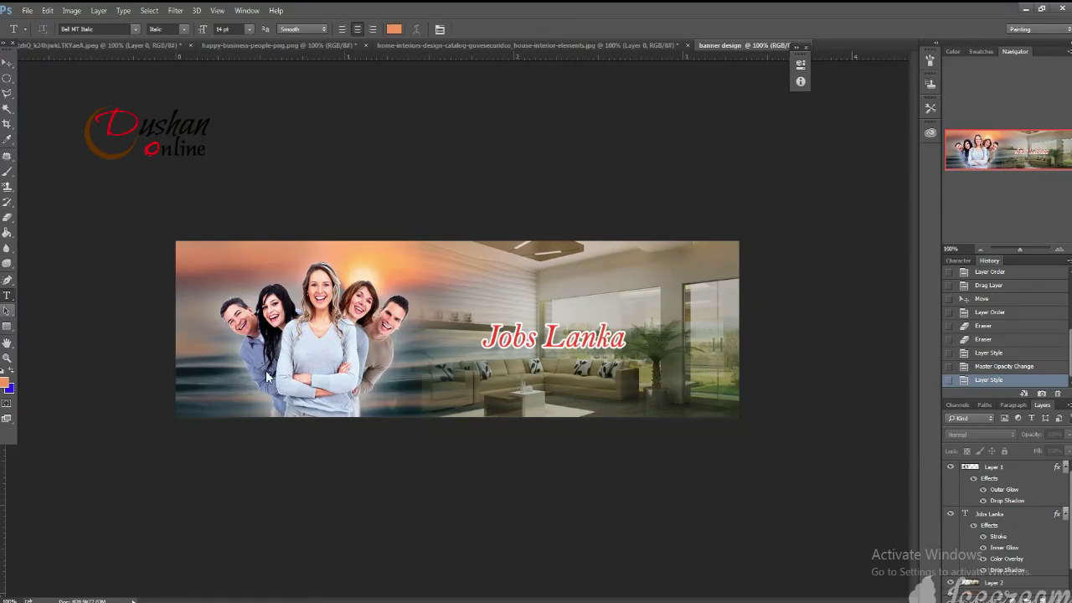
triple_click(543, 339)
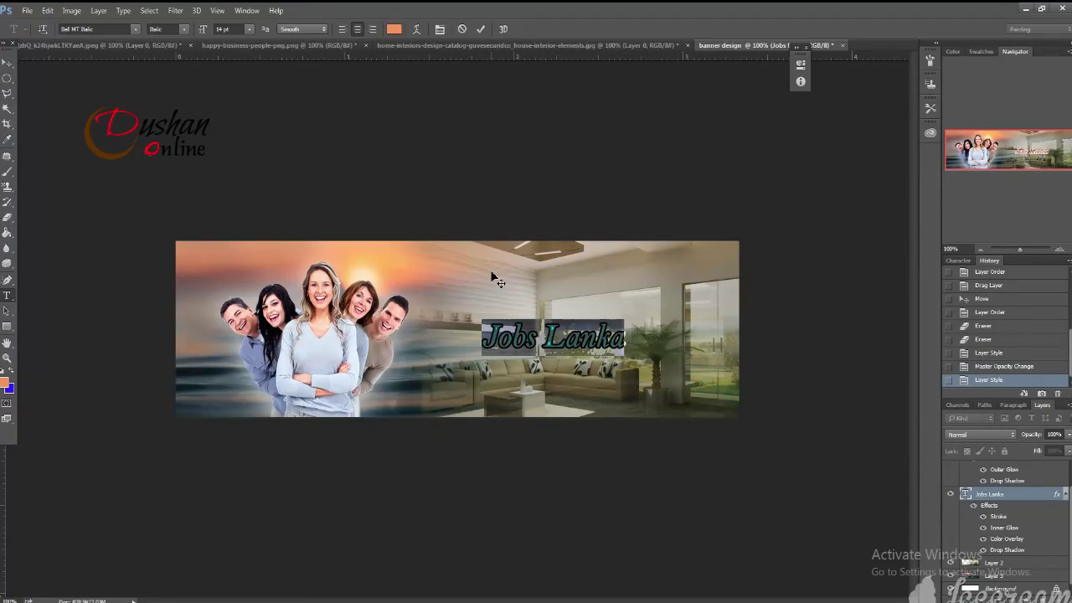
left_click(237, 30)
key("Up")
key("Up")
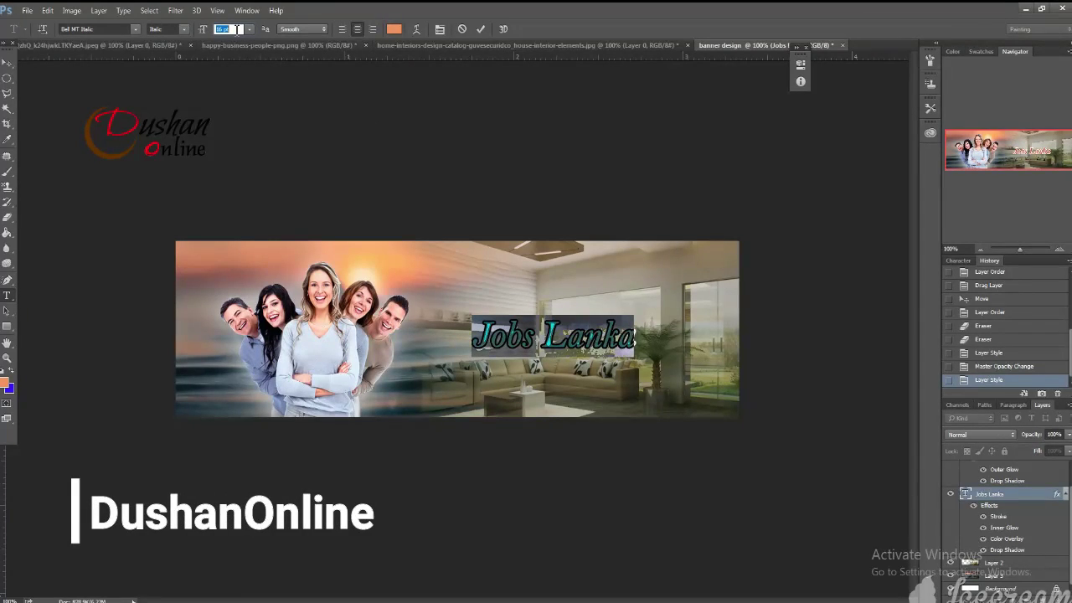
left_click(959, 261)
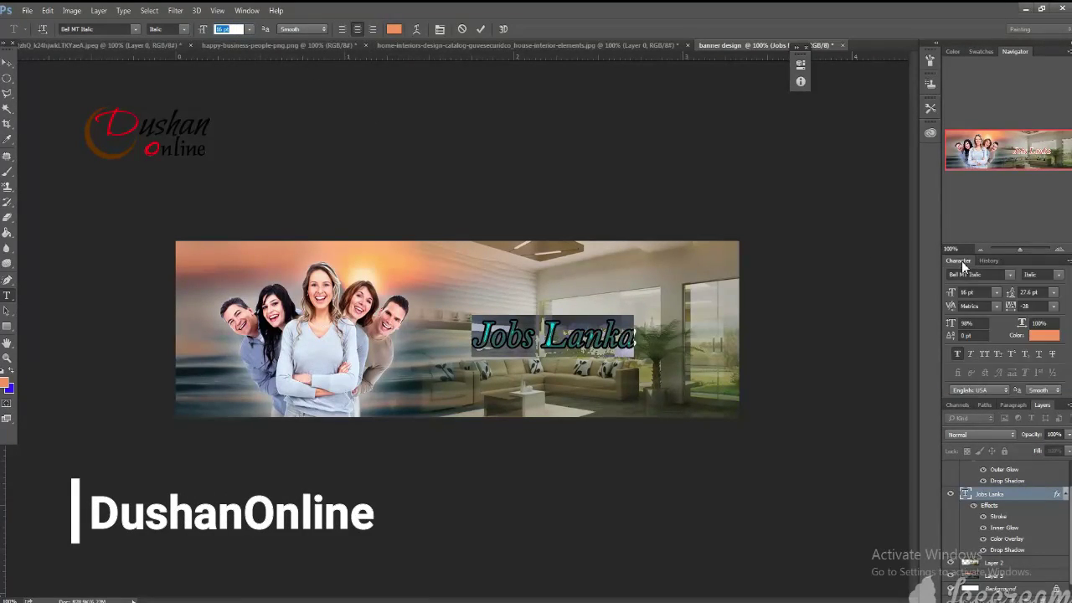
left_click(986, 323)
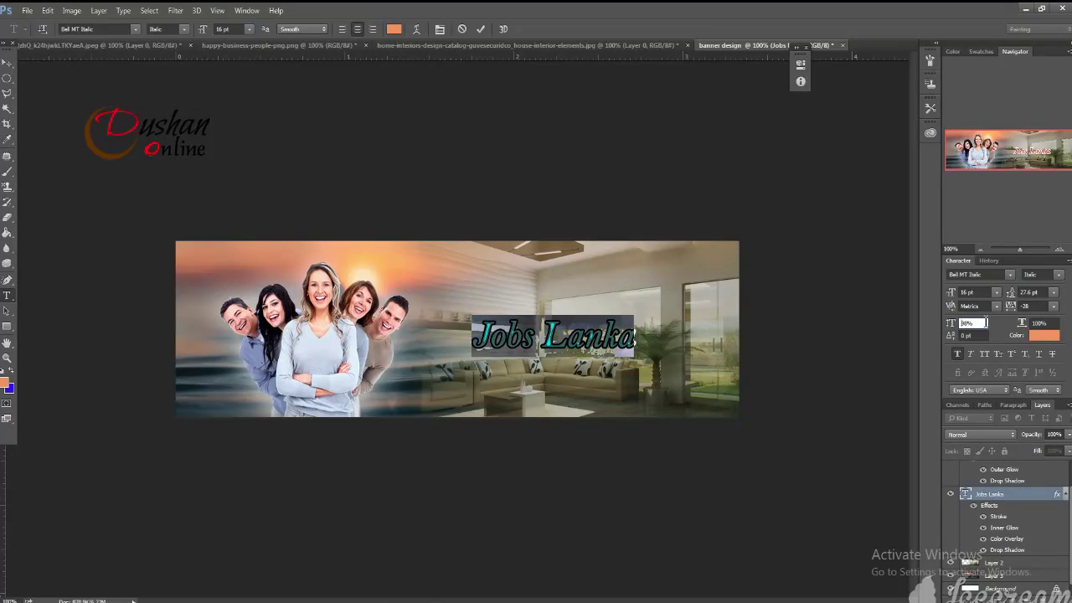
left_click(1039, 307)
key("Up")
key("Up")
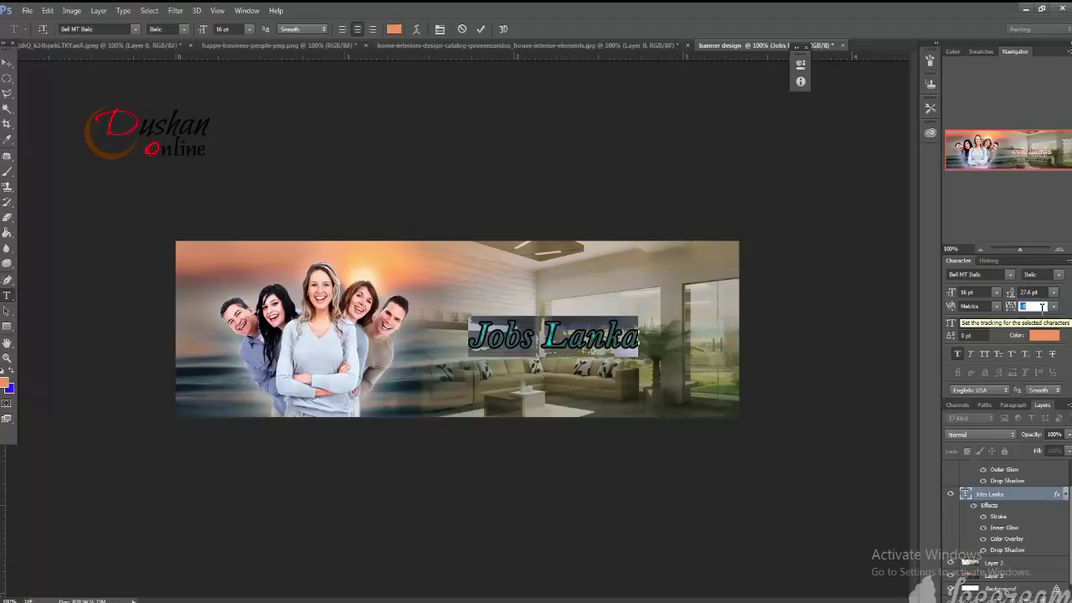
left_click(7, 63)
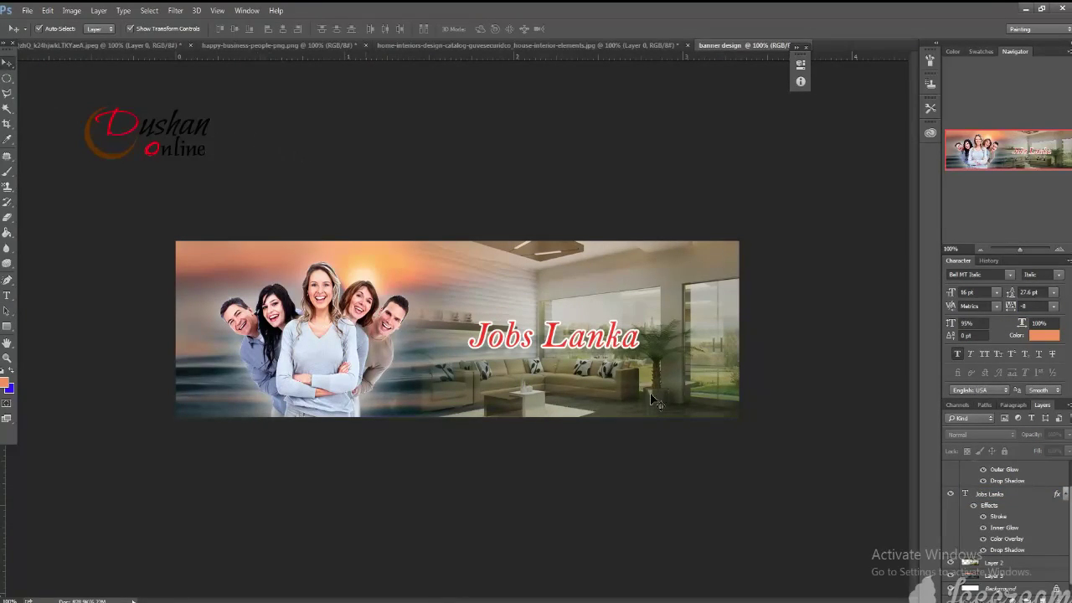
Step: Move the Jobs Lanka layer to the top and place the title low over the people
left_click_drag(614, 338, 671, 360)
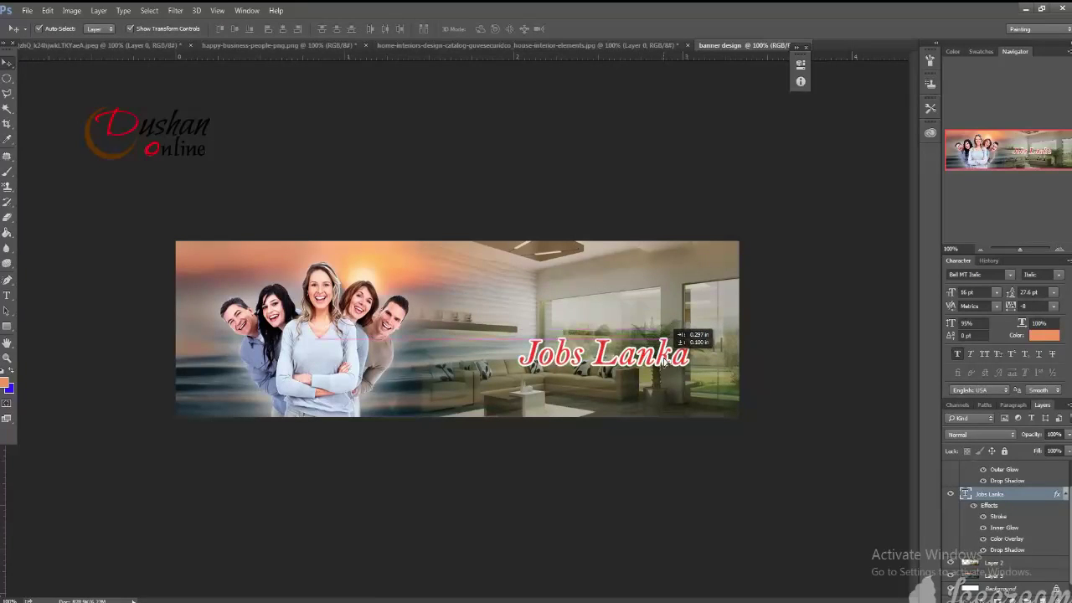
mouse_move(671, 360)
left_mouse_down()
mouse_move(578, 366)
mouse_move(478, 407)
mouse_move(602, 375)
left_mouse_up()
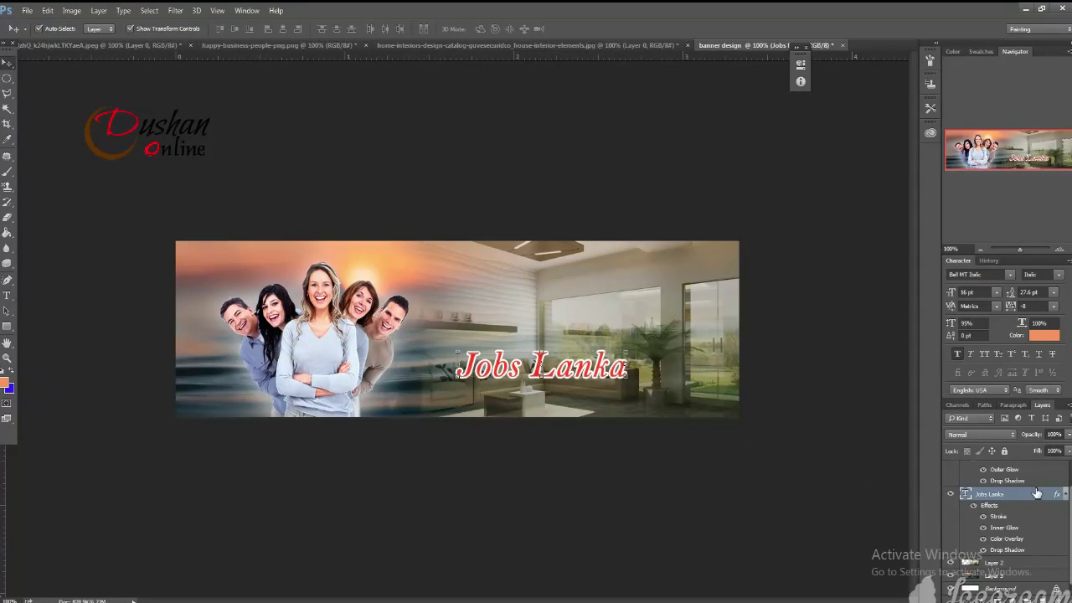
mouse_move(1033, 494)
left_mouse_down()
mouse_move(1031, 409)
mouse_move(1043, 465)
left_mouse_up()
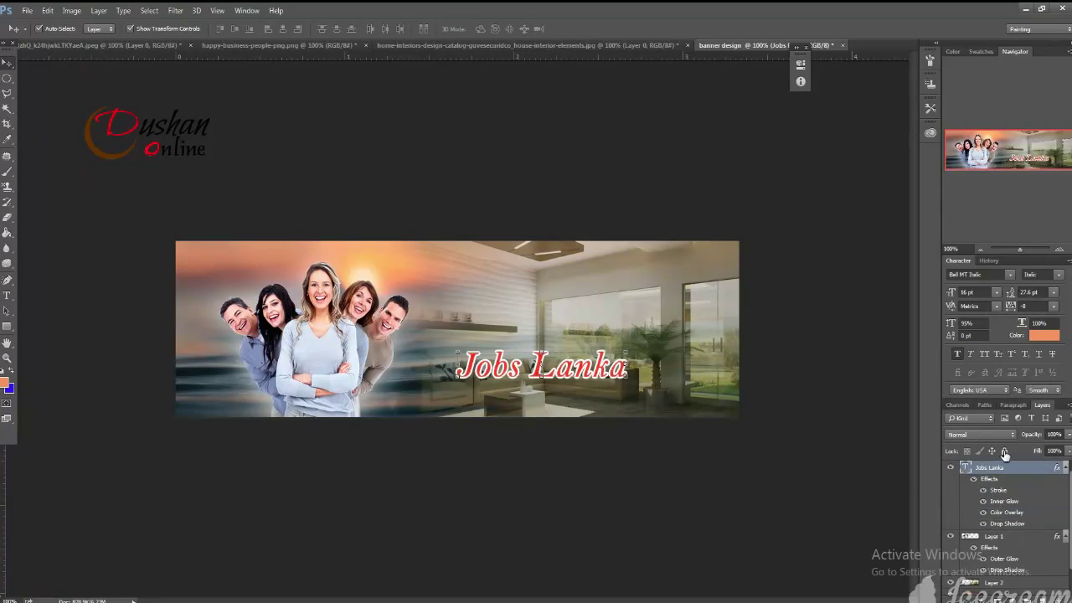
left_click_drag(590, 368, 474, 390)
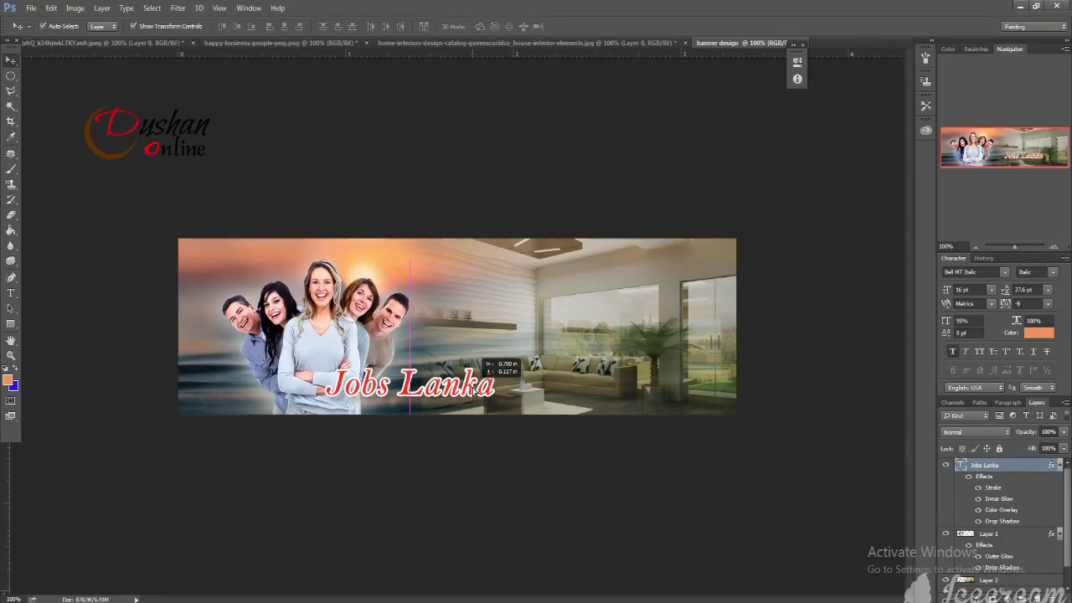
left_click_drag(474, 390, 475, 390)
left_click(507, 185)
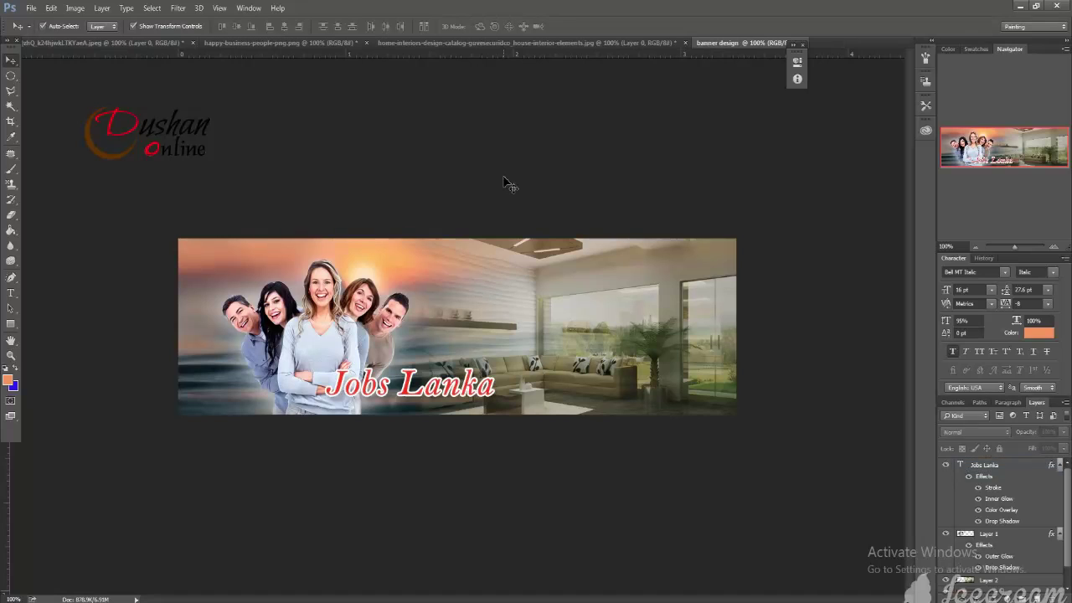
left_click(11, 328)
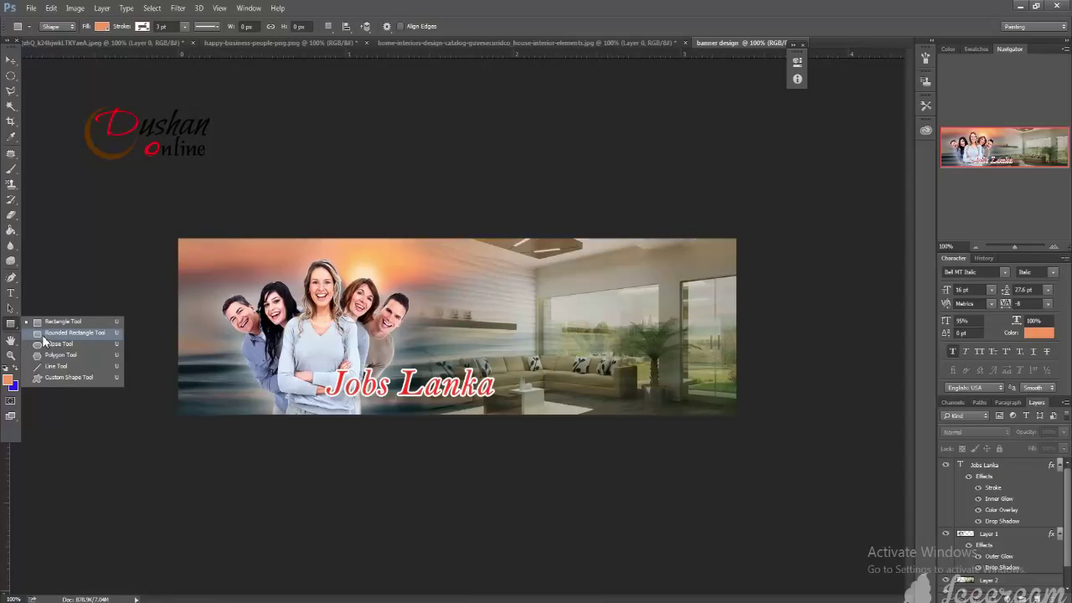
Step: Draw a near-white 340 × 41 px rounded rectangle across the upper interior photo
left_click(43, 335)
left_click(12, 383)
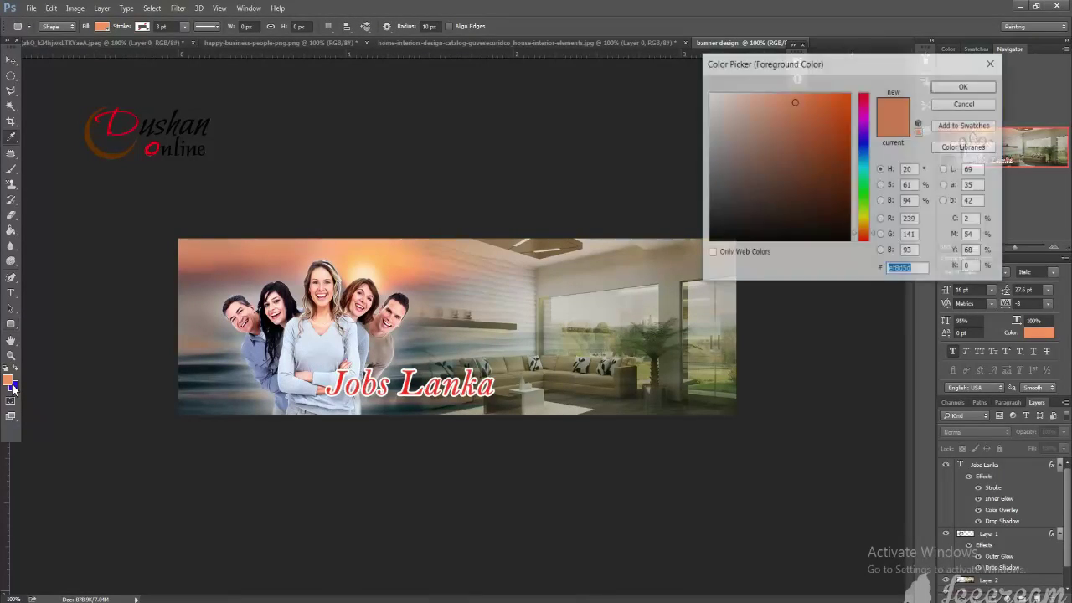
left_click(714, 95)
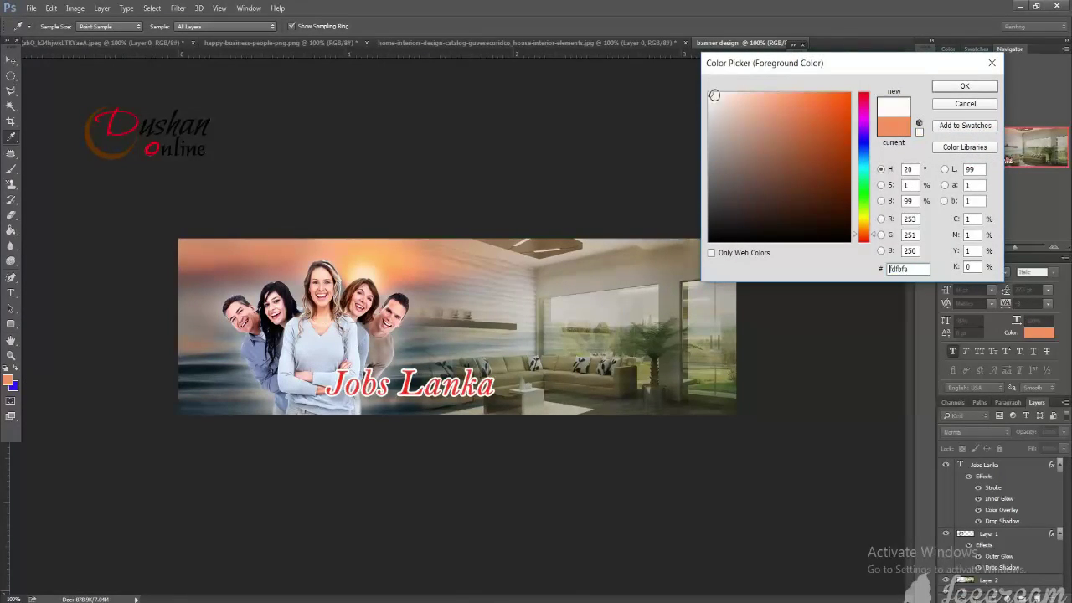
left_click(963, 89)
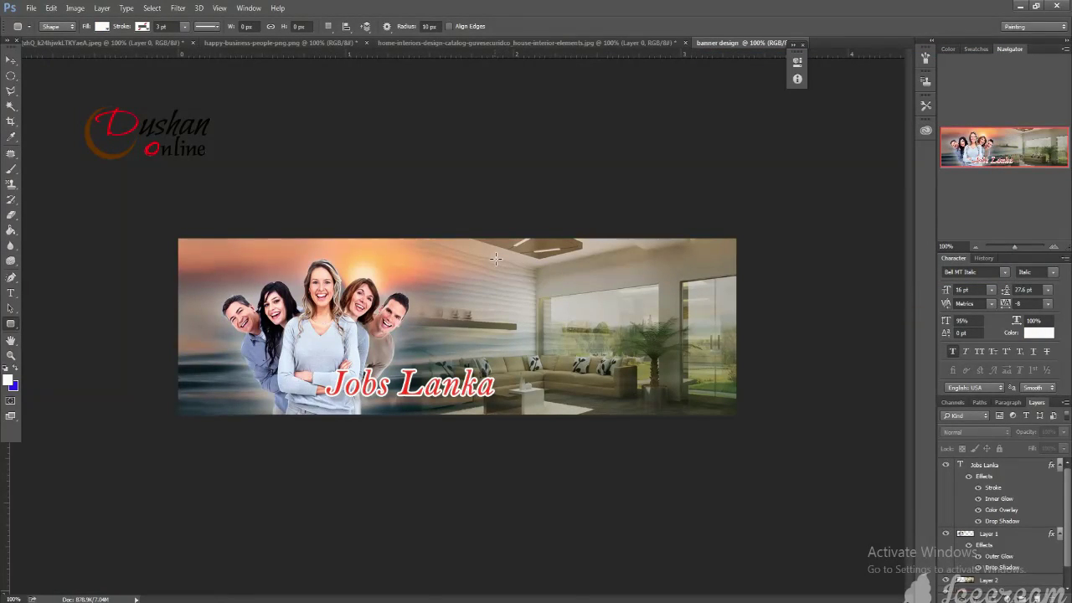
mouse_move(489, 259)
left_mouse_down()
mouse_move(694, 284)
mouse_move(677, 282)
left_mouse_up()
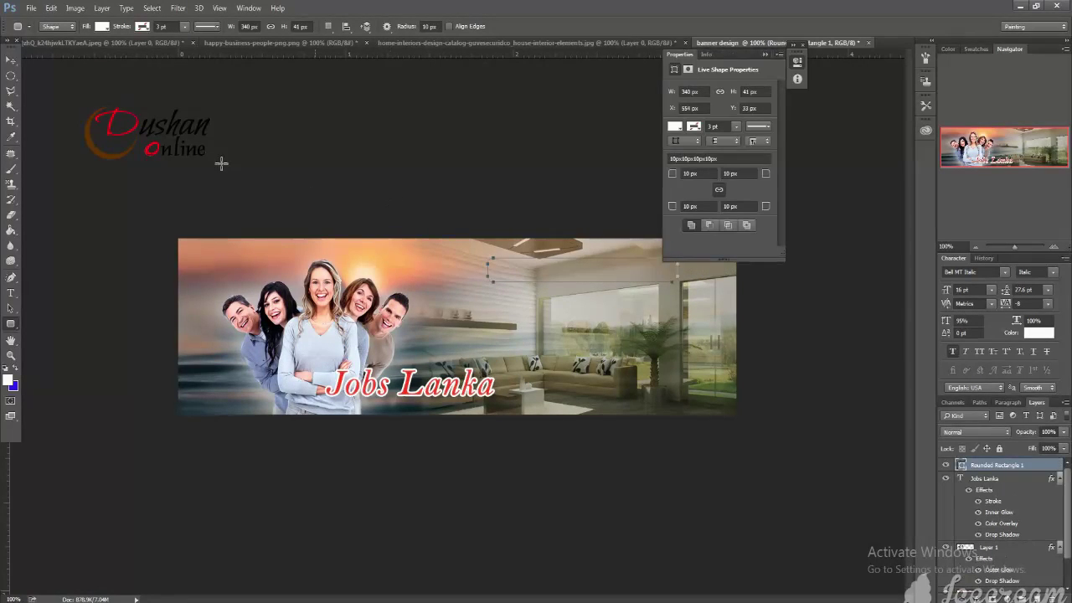
left_click(12, 61)
left_click(511, 177)
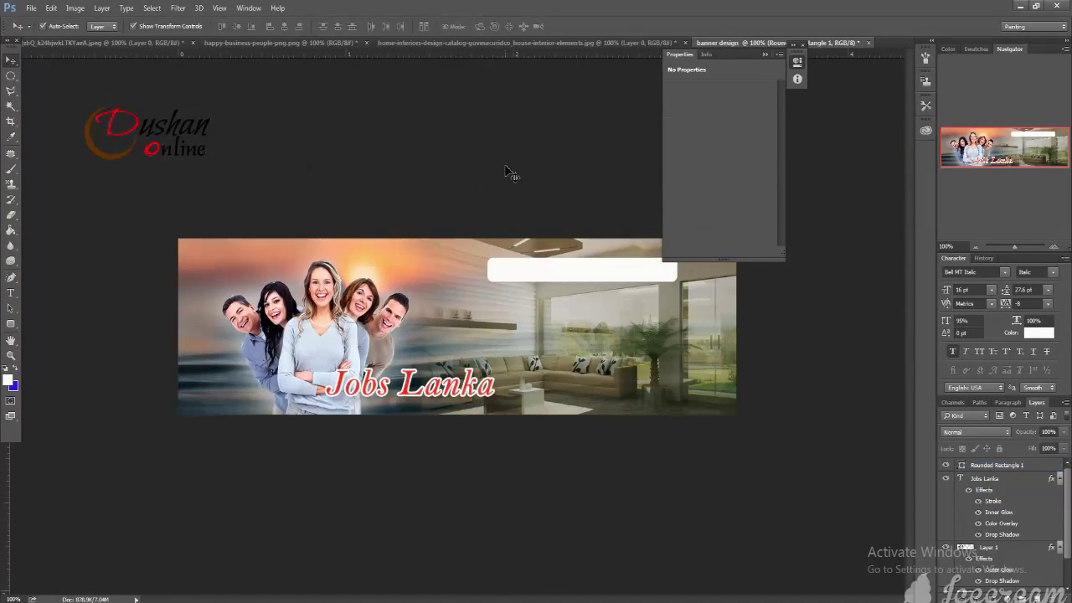
Step: Move the white box to the banner's bottom edge and stack the Jobs Lanka title on it
left_click(765, 53)
left_click_drag(649, 280, 680, 393)
left_click(851, 356)
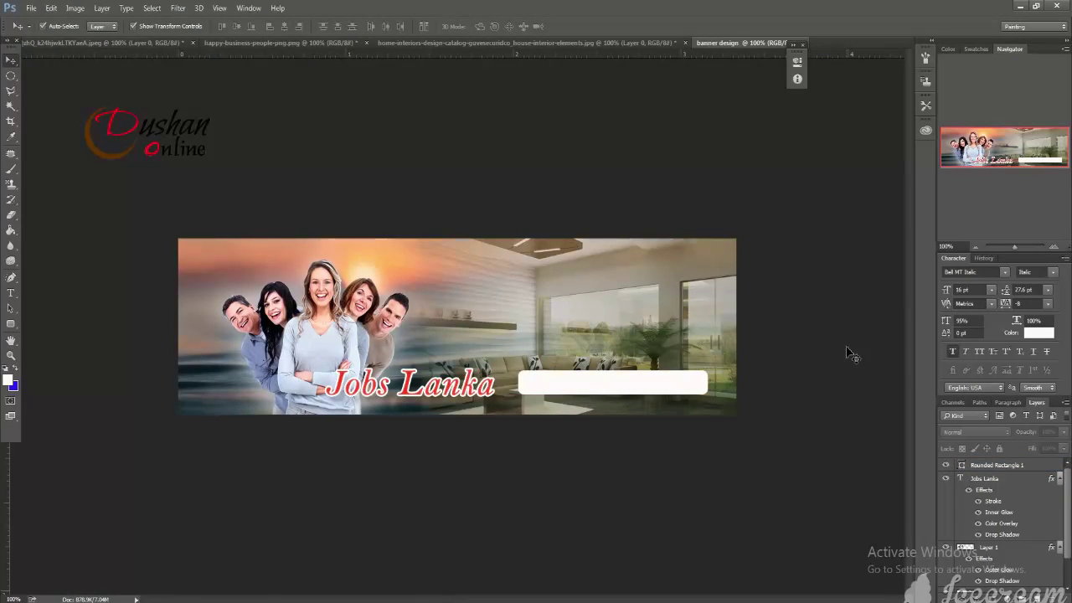
left_click_drag(458, 387, 672, 394)
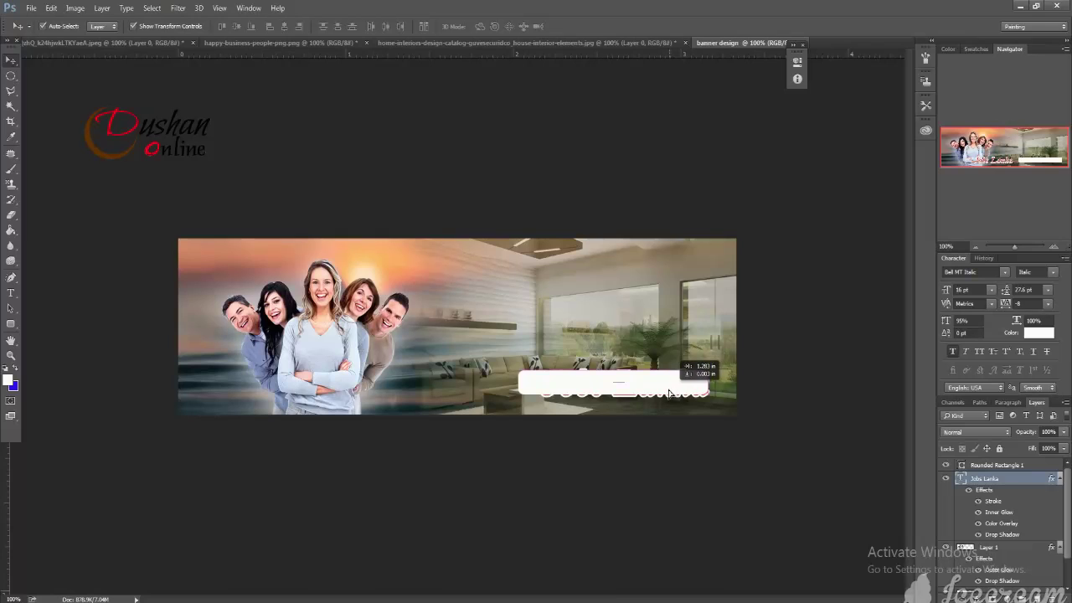
left_click_drag(672, 393, 670, 393)
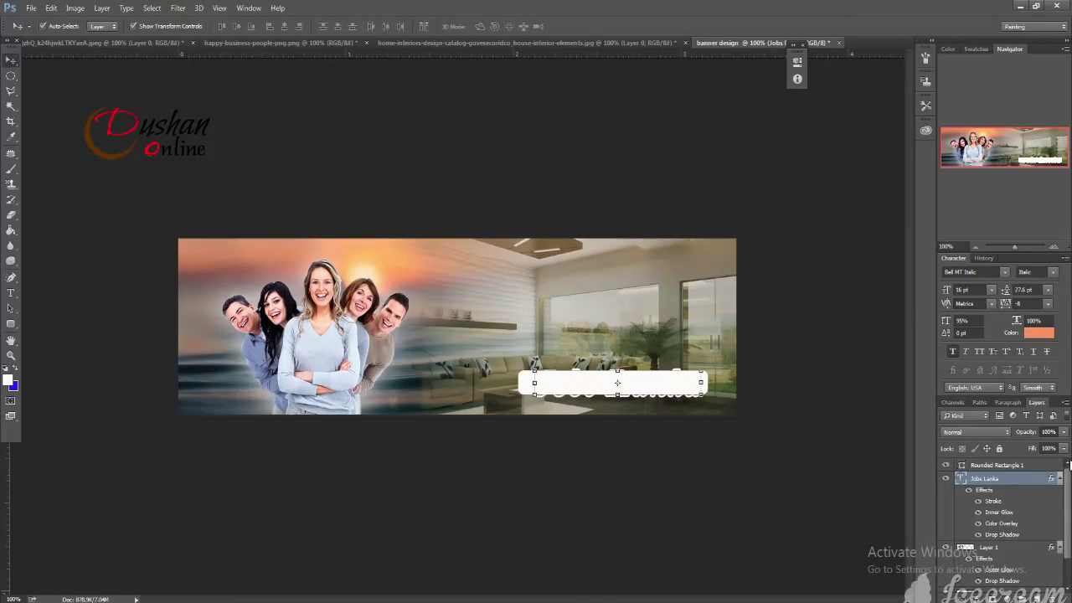
left_click_drag(1037, 478, 1033, 461)
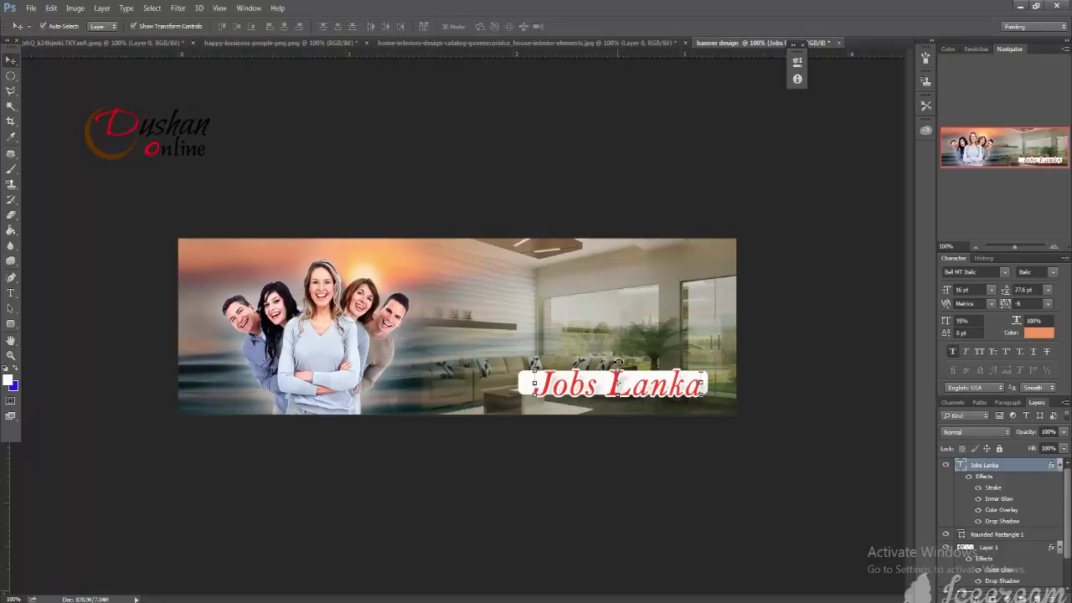
left_click(11, 293)
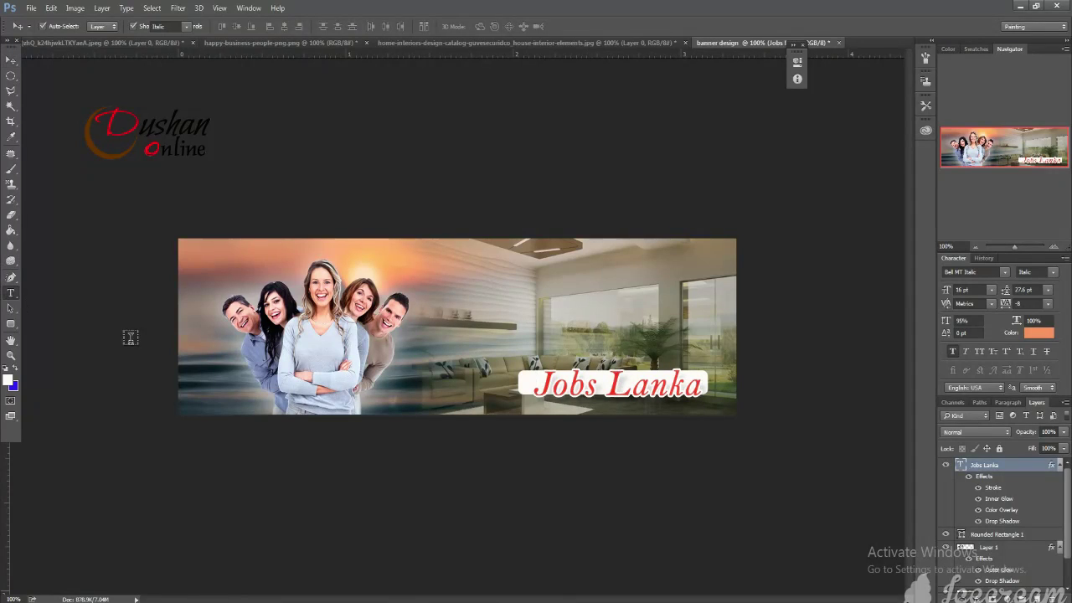
Step: Shrink the Jobs Lanka title to 13 pt
triple_click(640, 387)
left_click(235, 26)
key("Down")
key("Down")
key("Down")
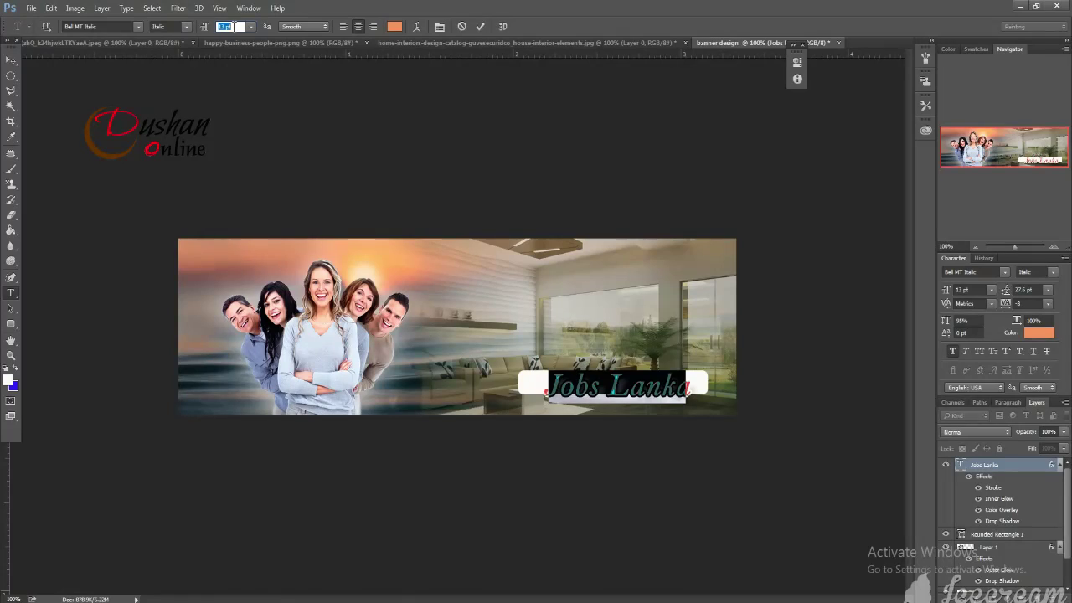
left_click(988, 464)
Step: Remove the Drop Shadow from the title's layer style
right_click(988, 464)
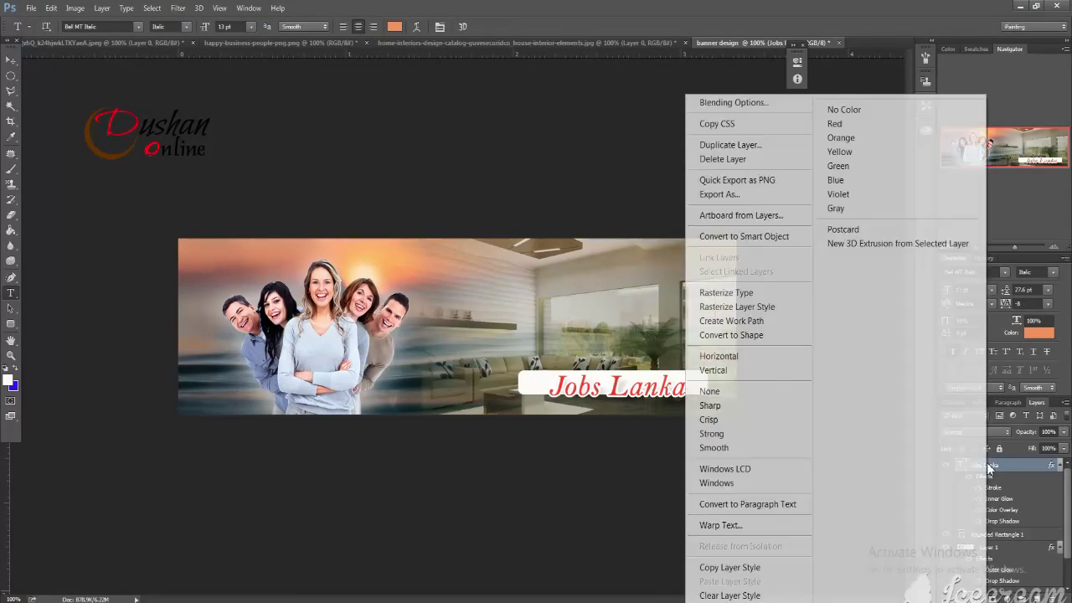
left_click(756, 101)
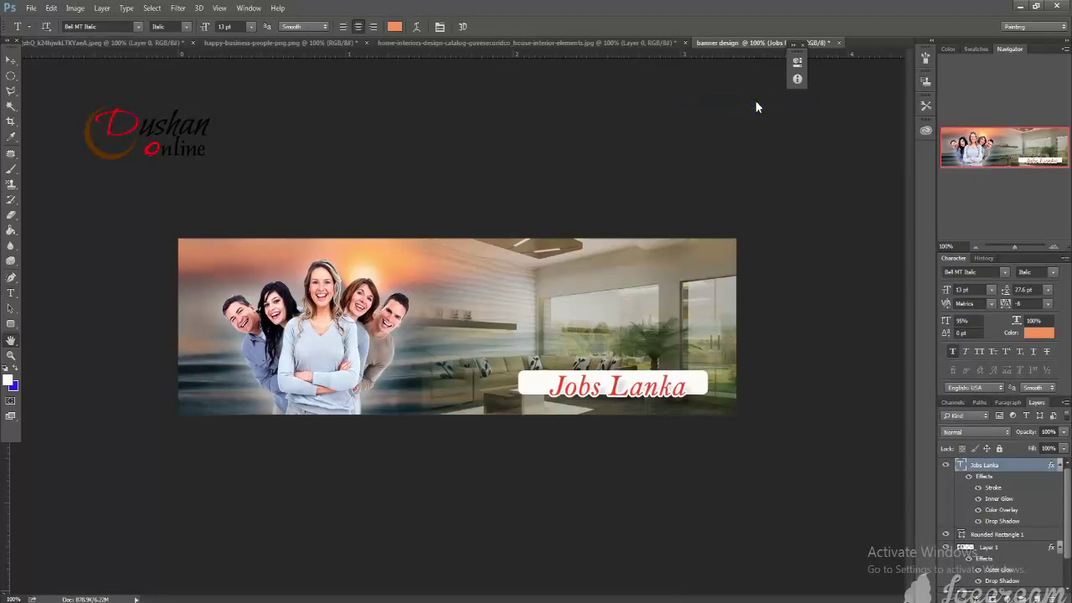
left_click(631, 263)
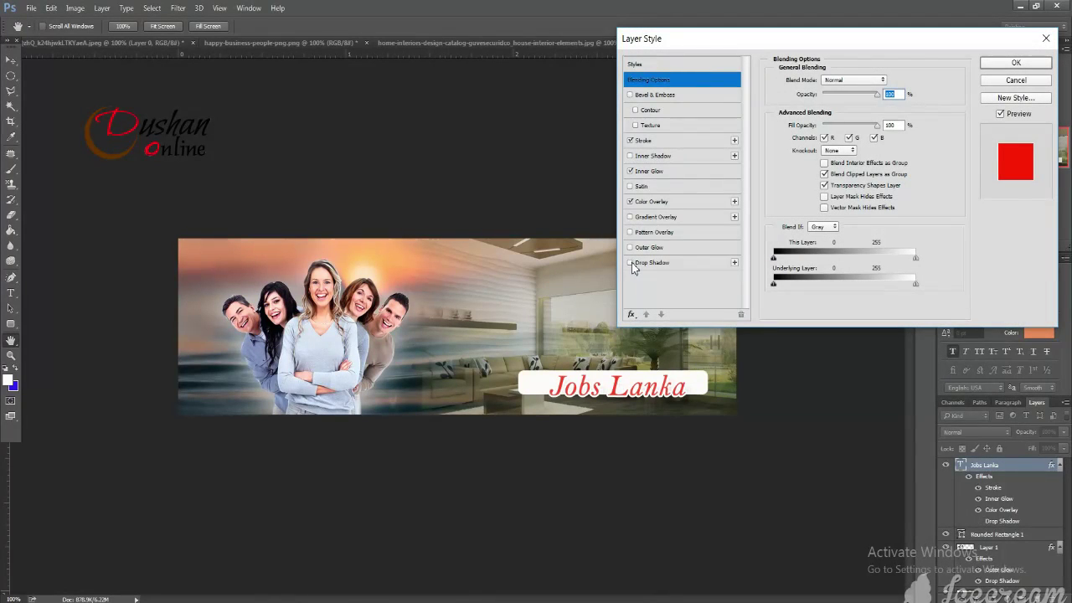
left_click(1016, 62)
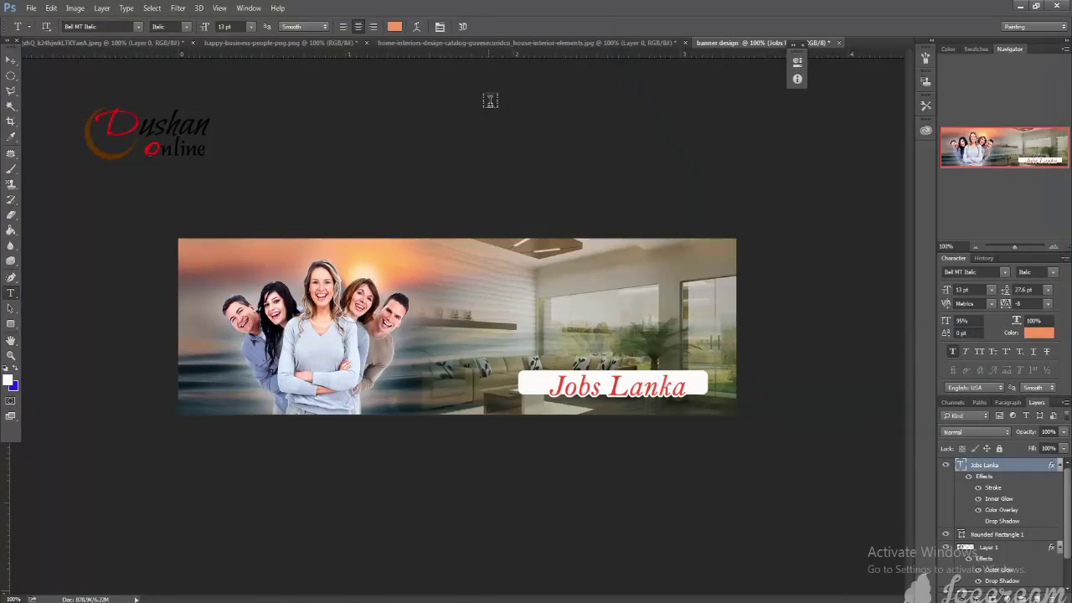
left_click(489, 101)
Step: Nudge the Jobs Lanka title slightly up and left on the box
left_click(11, 60)
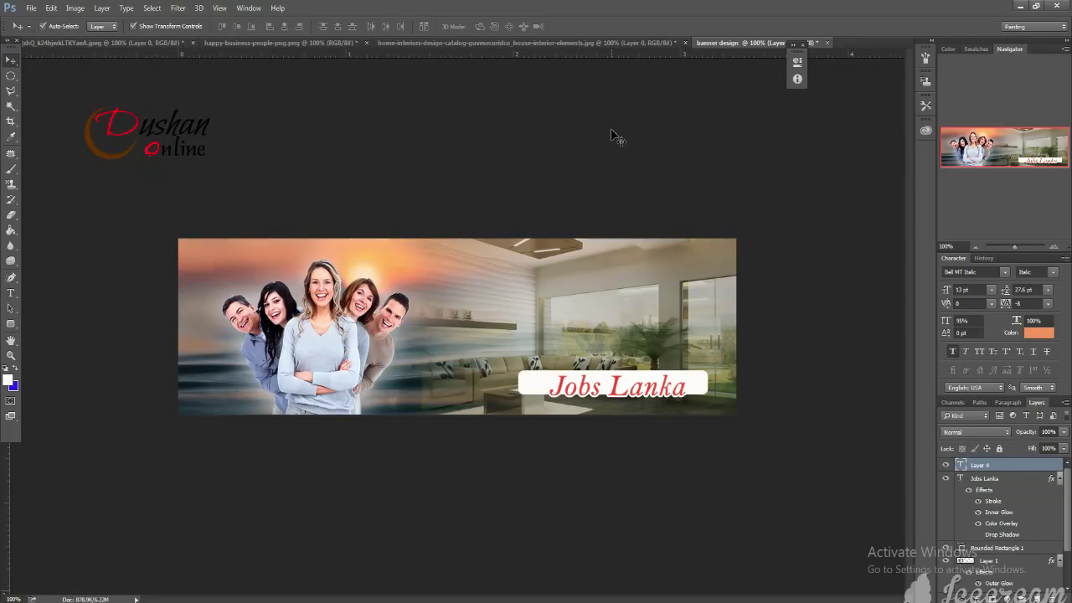
left_click(668, 394)
key("Up")
key("Up")
key("Up")
key("Up")
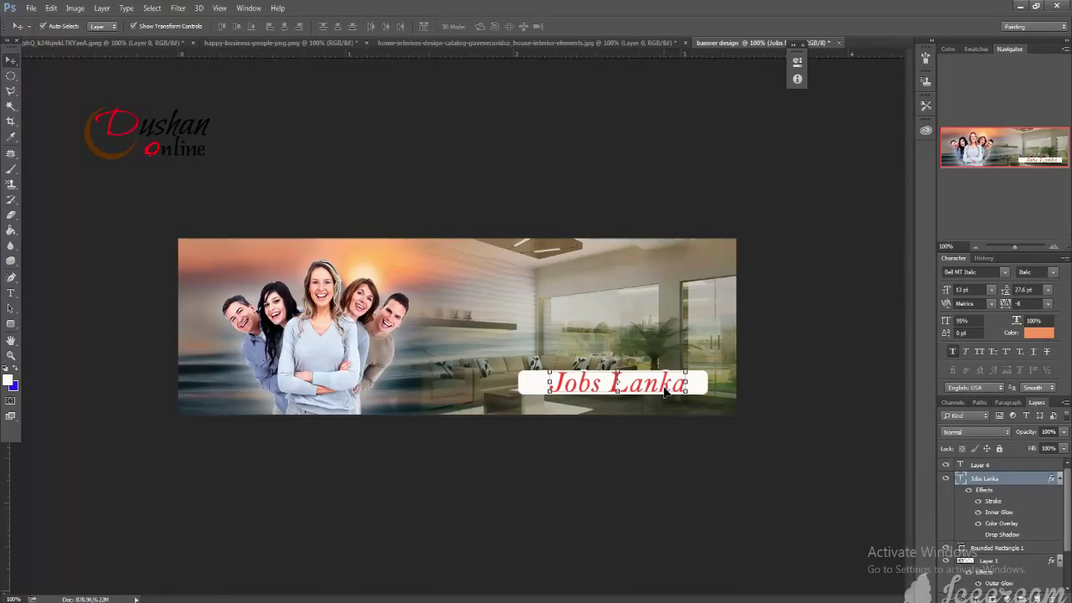
key("Left")
key("Left")
key("Left")
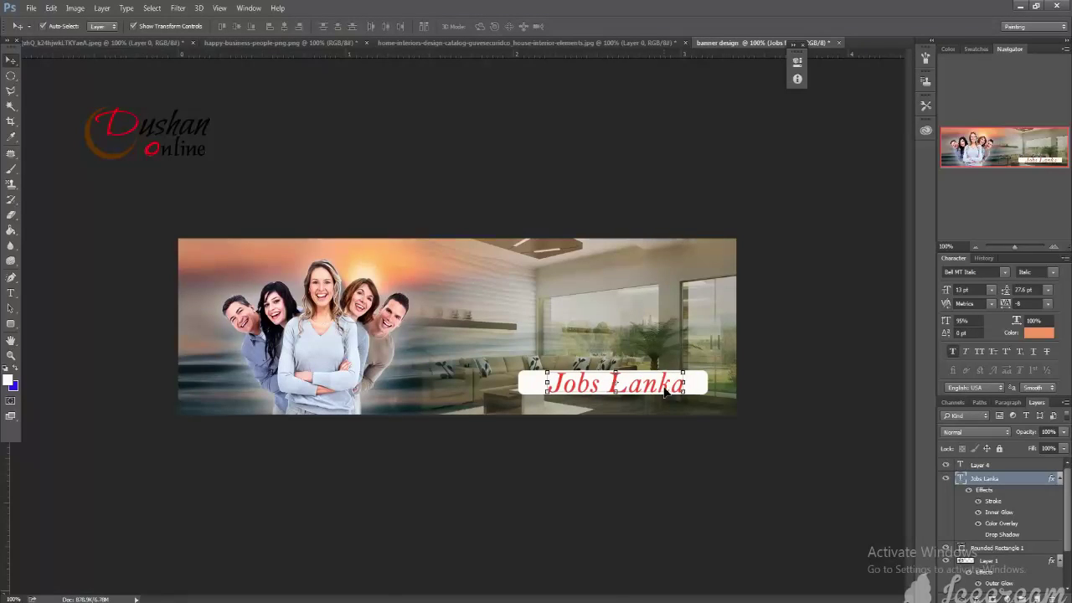
left_click(786, 379)
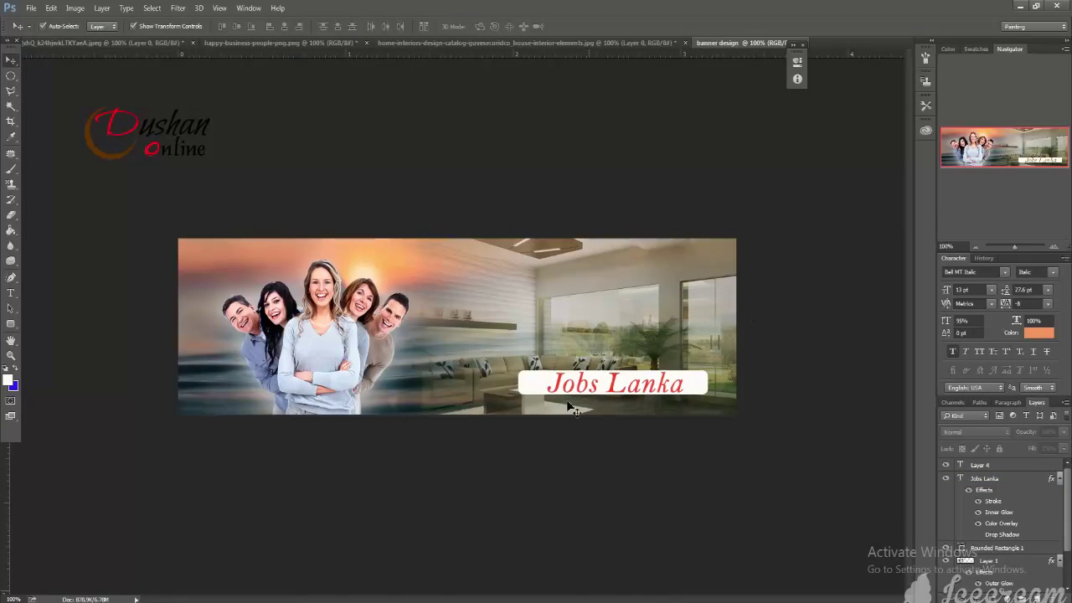
Step: Select the white rounded box and pull its left side inward
left_click(531, 393)
left_click(526, 258)
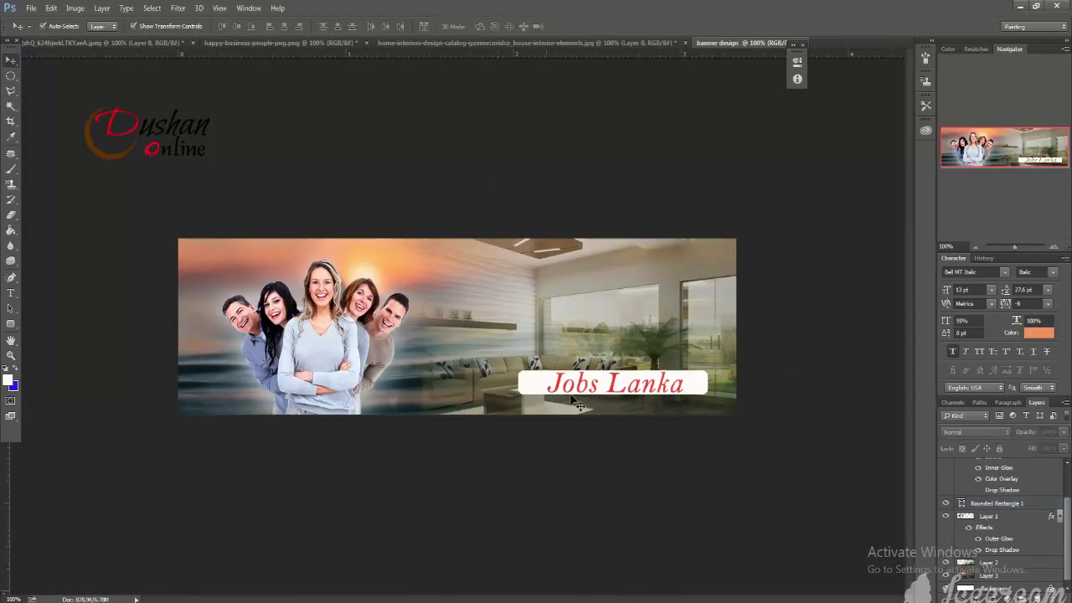
left_click(528, 385)
left_click_drag(520, 383, 539, 382)
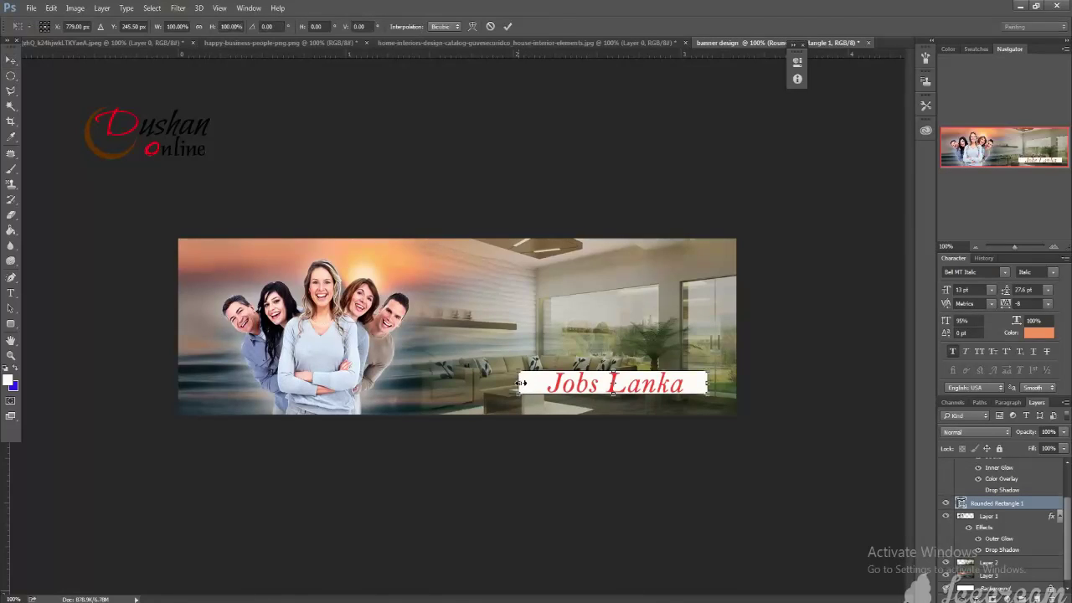
Step: Narrow the white box behind the title to about 90% width and apply the transform
left_click_drag(539, 383, 536, 383)
left_click_drag(709, 386, 704, 386)
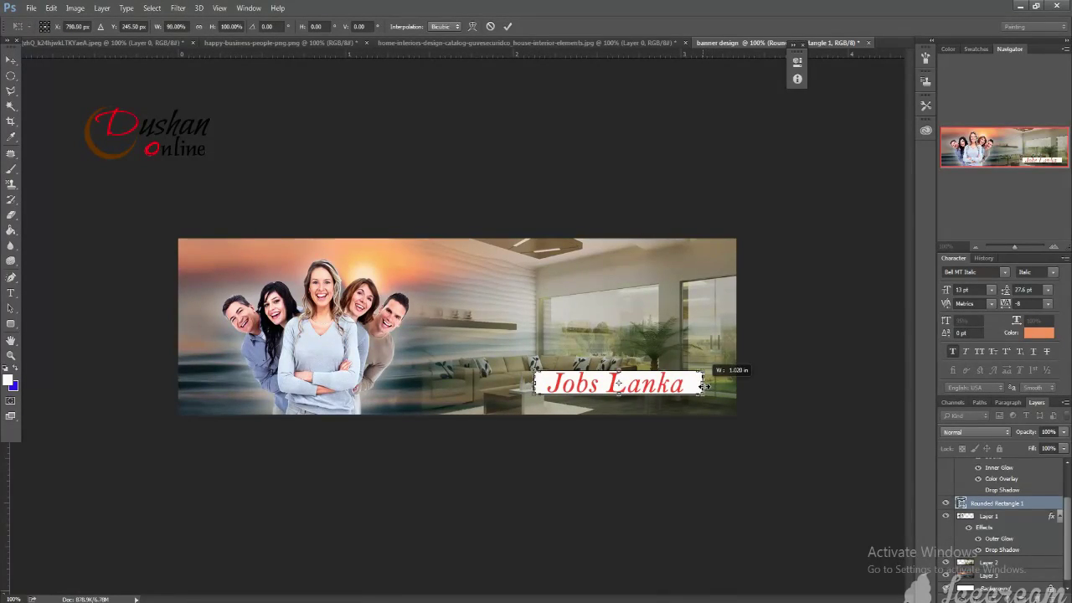
left_click_drag(539, 385, 534, 384)
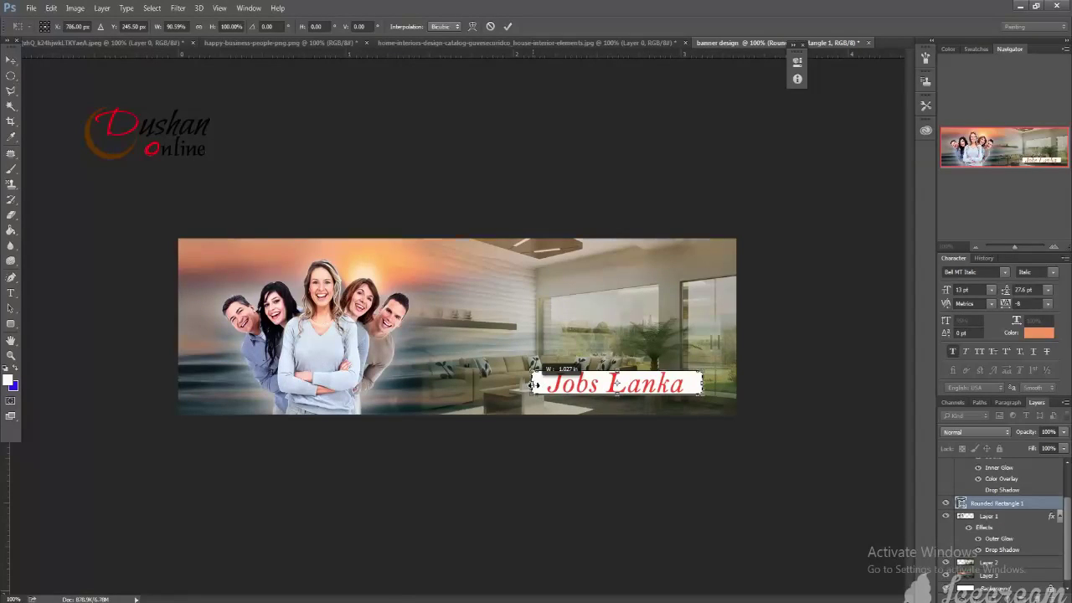
left_click(11, 63)
left_click(500, 235)
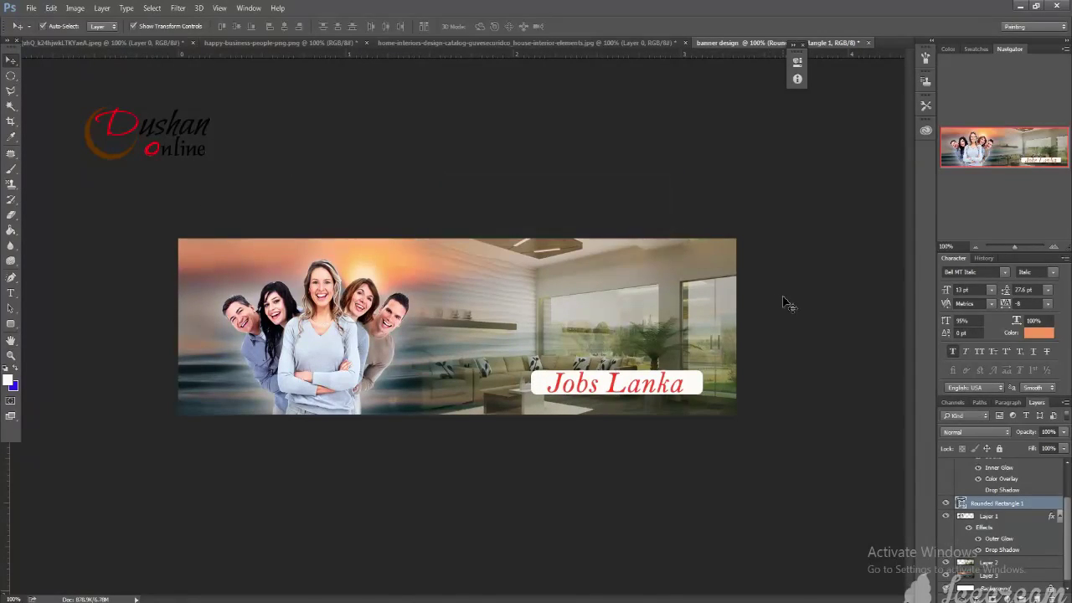
left_click(787, 304)
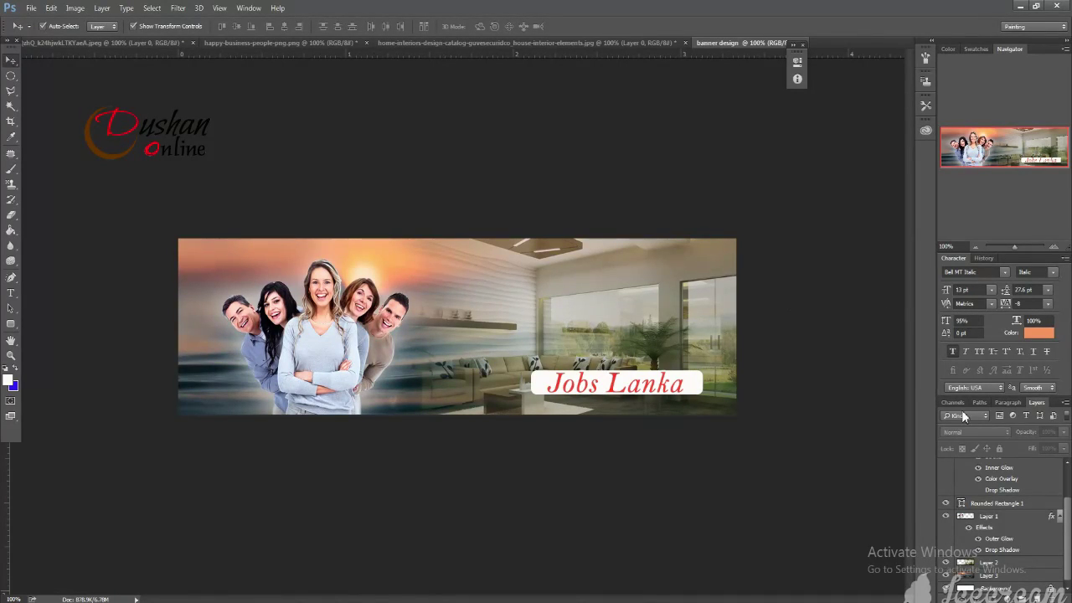
left_click(702, 390)
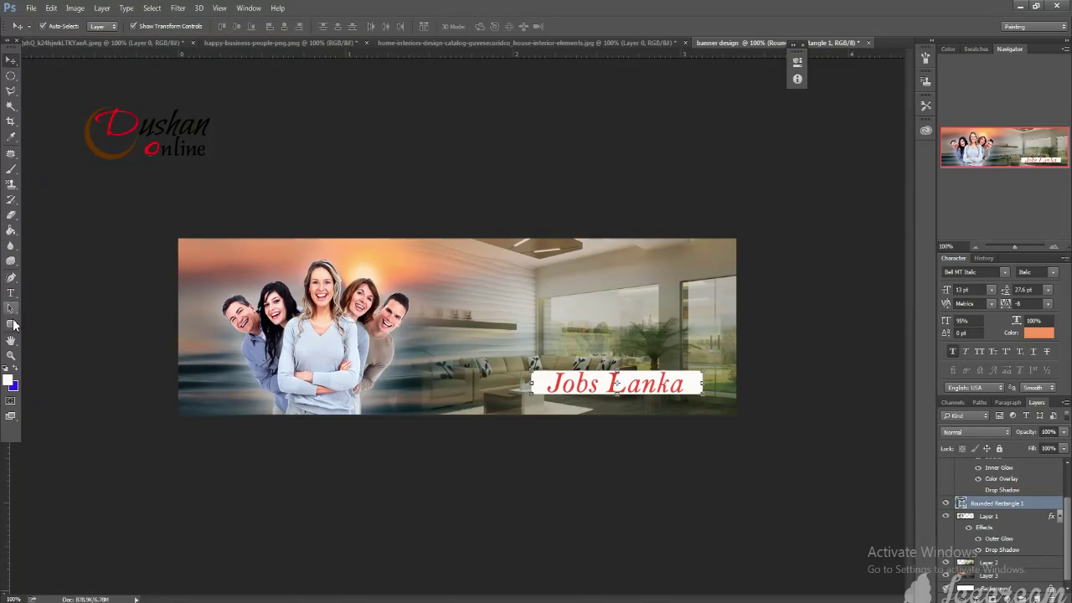
Step: Rasterize the white label box and softly erase its right end with the Eraser
left_click(11, 216)
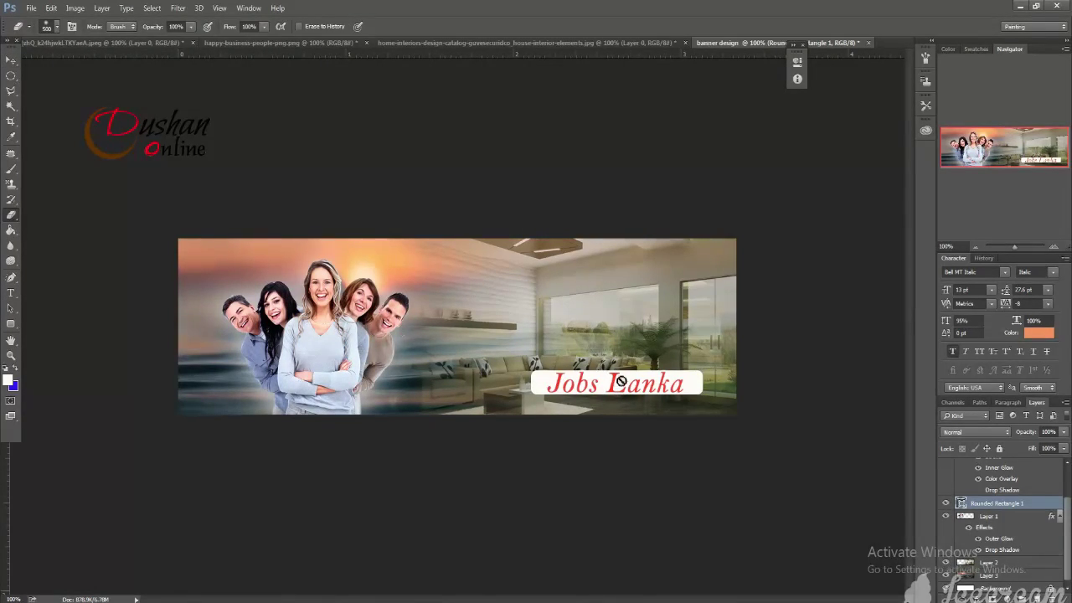
left_click(709, 378)
left_click(503, 236)
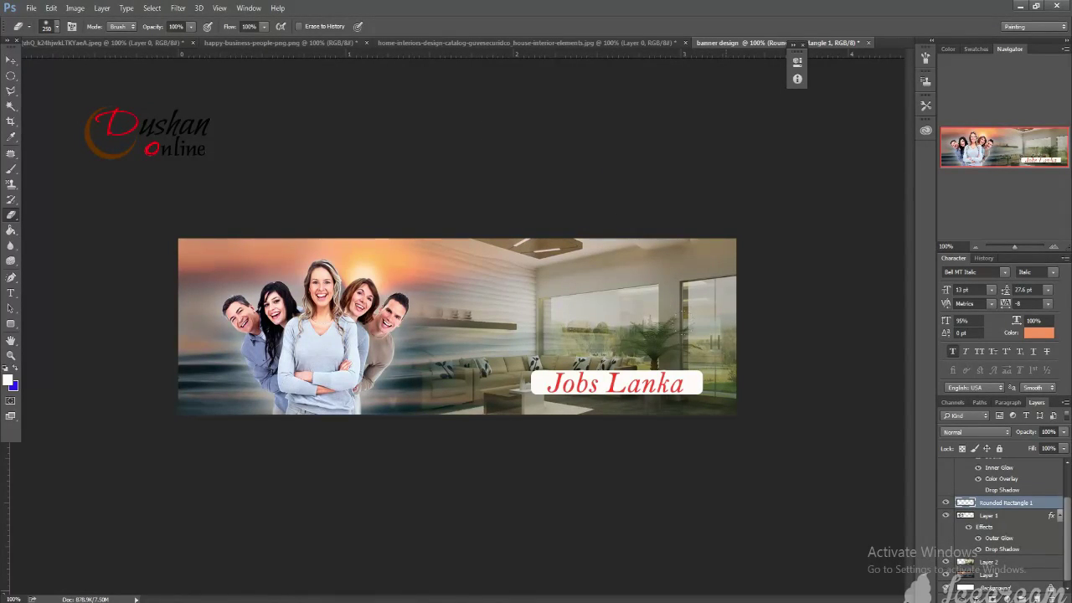
left_click_drag(696, 381, 713, 341)
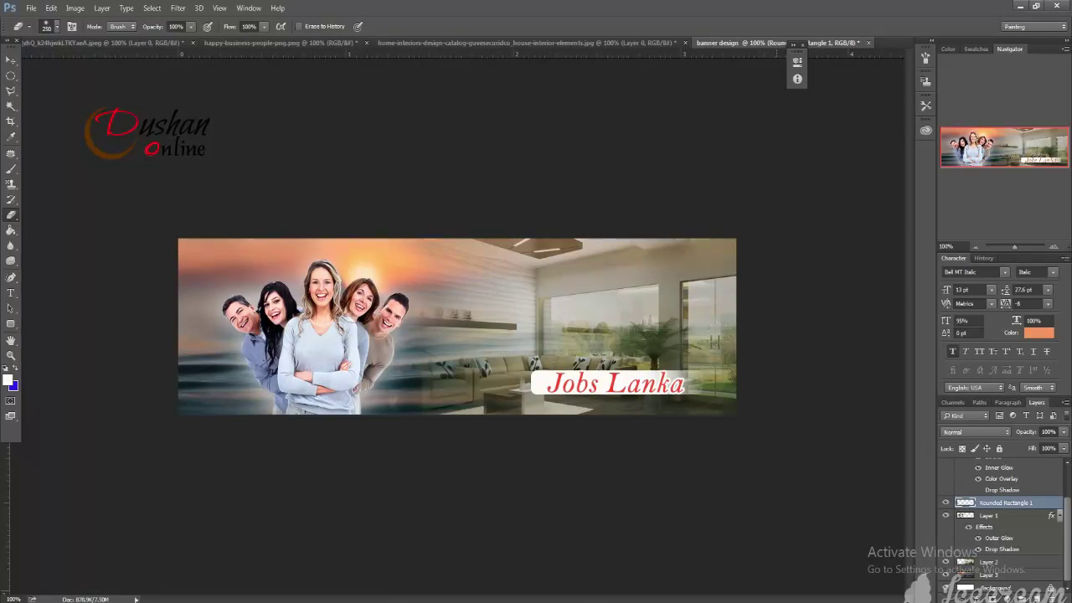
Step: Stretch the white box to about 126% width, reaching the banner's right edge
left_click(10, 61)
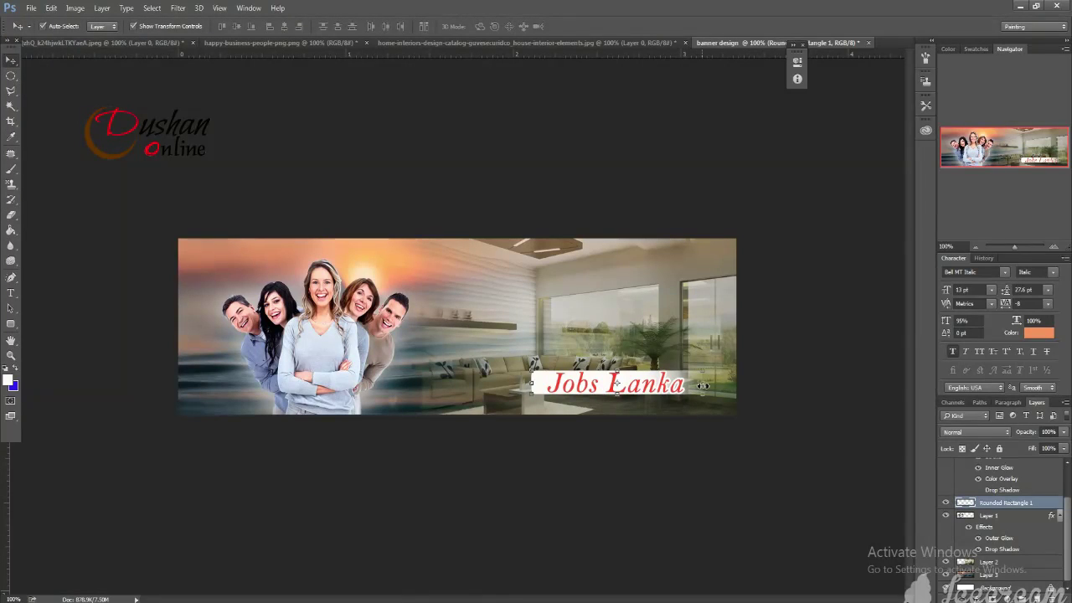
left_click_drag(698, 388, 747, 386)
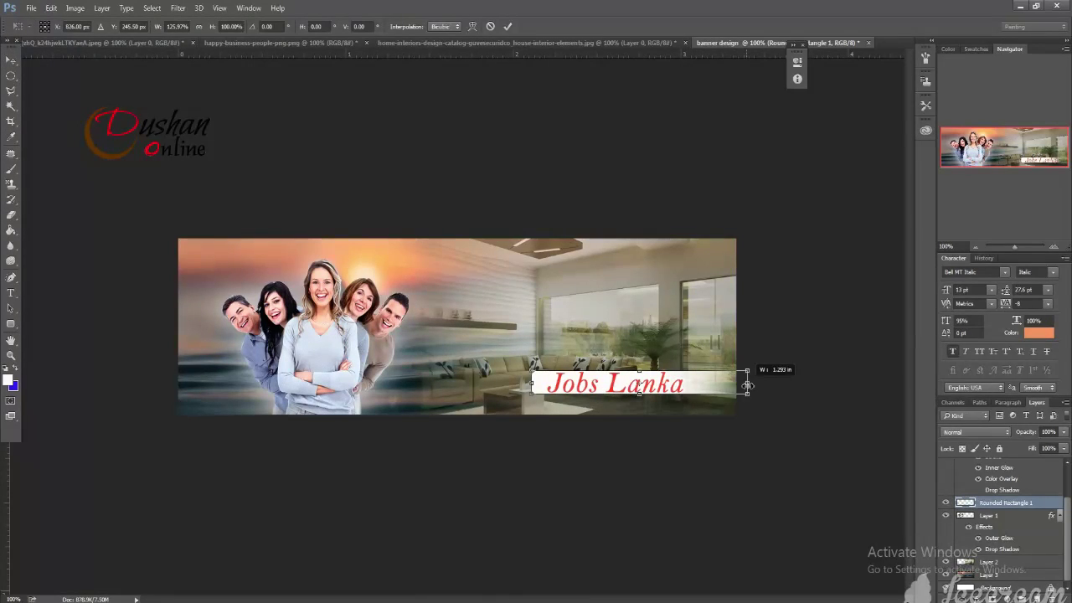
left_click(11, 60)
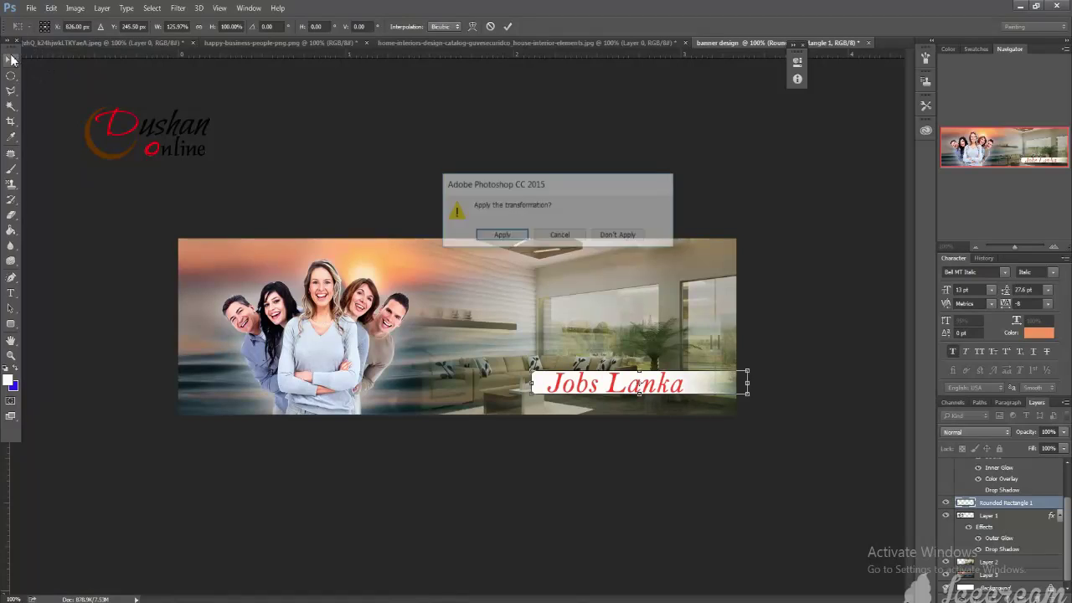
left_click(494, 234)
Step: Shift the Jobs Lanka title rightward onto the stretched white box
left_click_drag(630, 390, 664, 388)
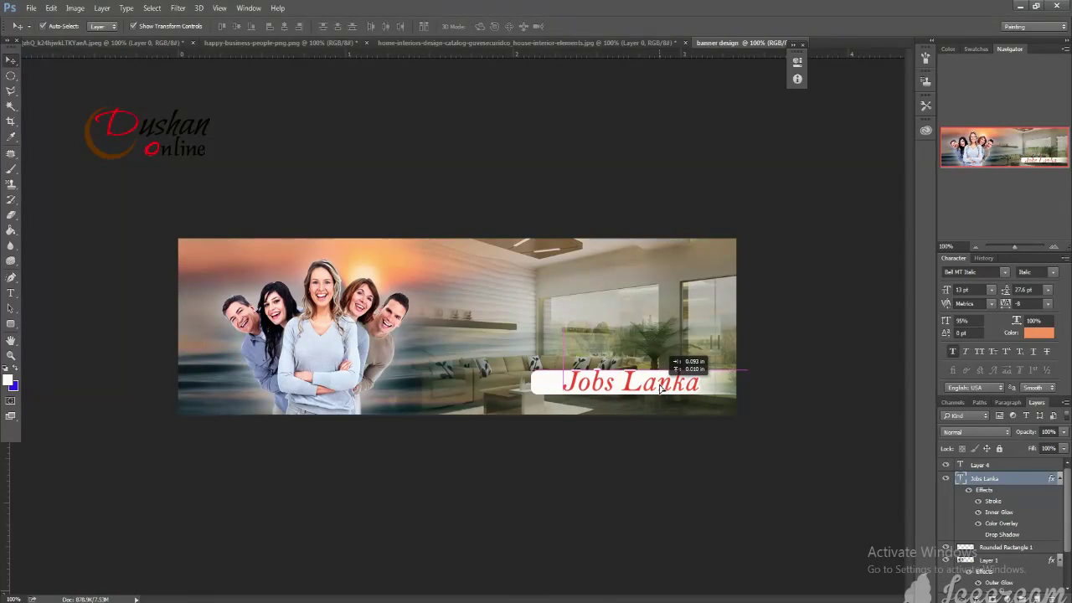
left_click(790, 377)
left_click(560, 388)
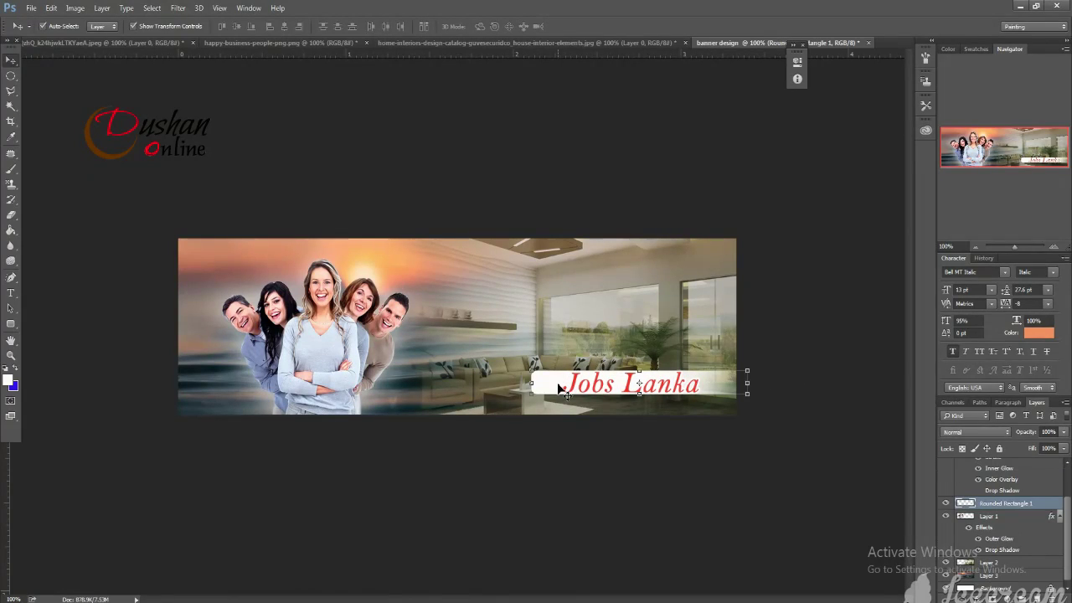
left_click(11, 91)
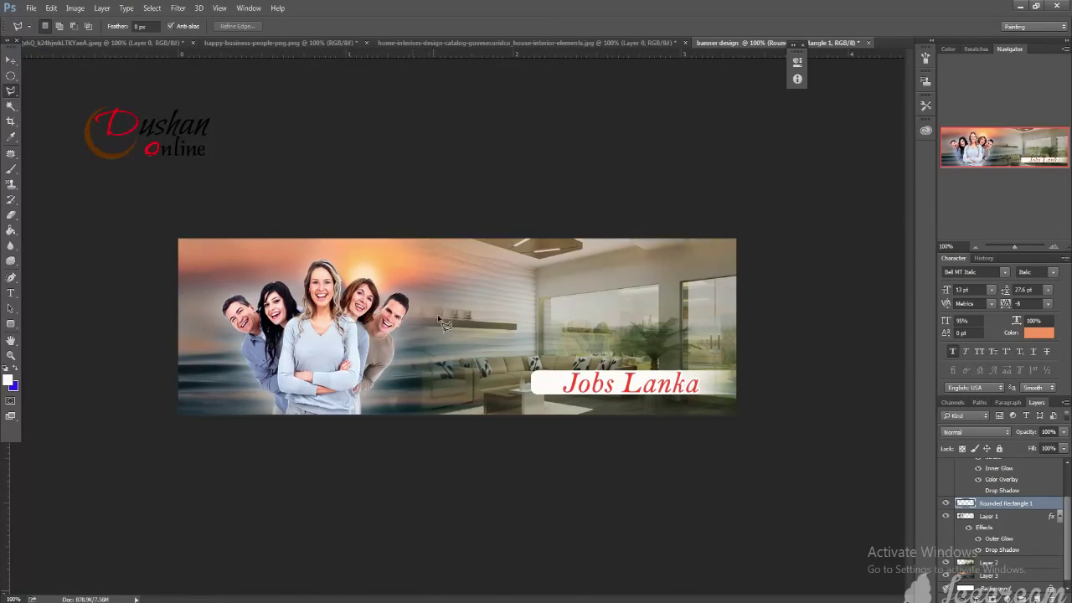
Step: Cut the white box's left end at a slant using a polygonal selection and Delete
left_click(563, 331)
left_click(511, 524)
left_click(369, 183)
double_click(533, 146)
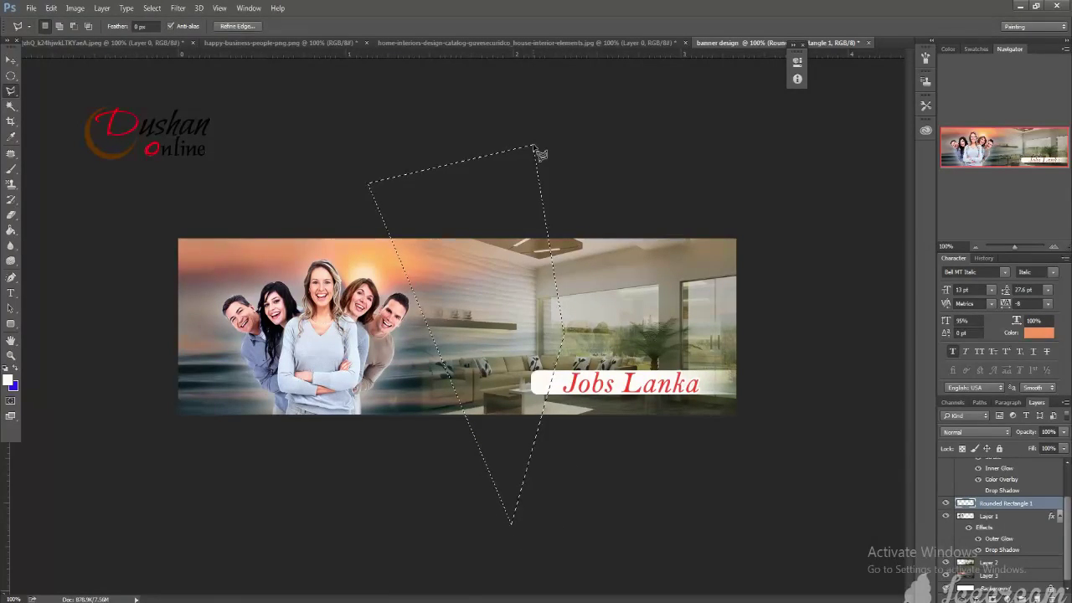
key("Delete")
key("ctrl+d")
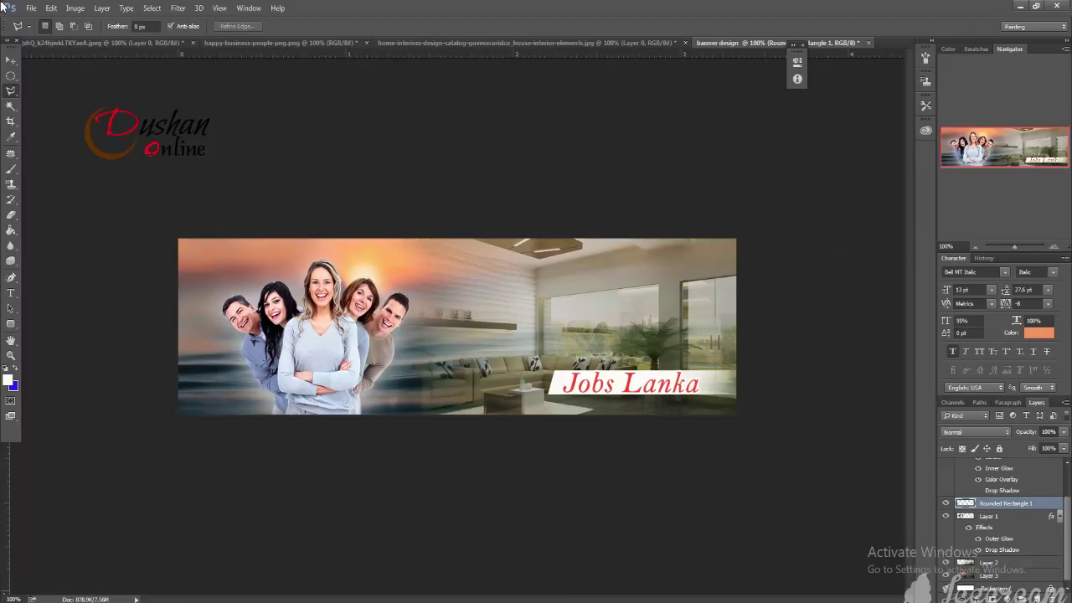
Step: Nudge the Jobs Lanka title a few pixels right on the slanted box
left_click(11, 61)
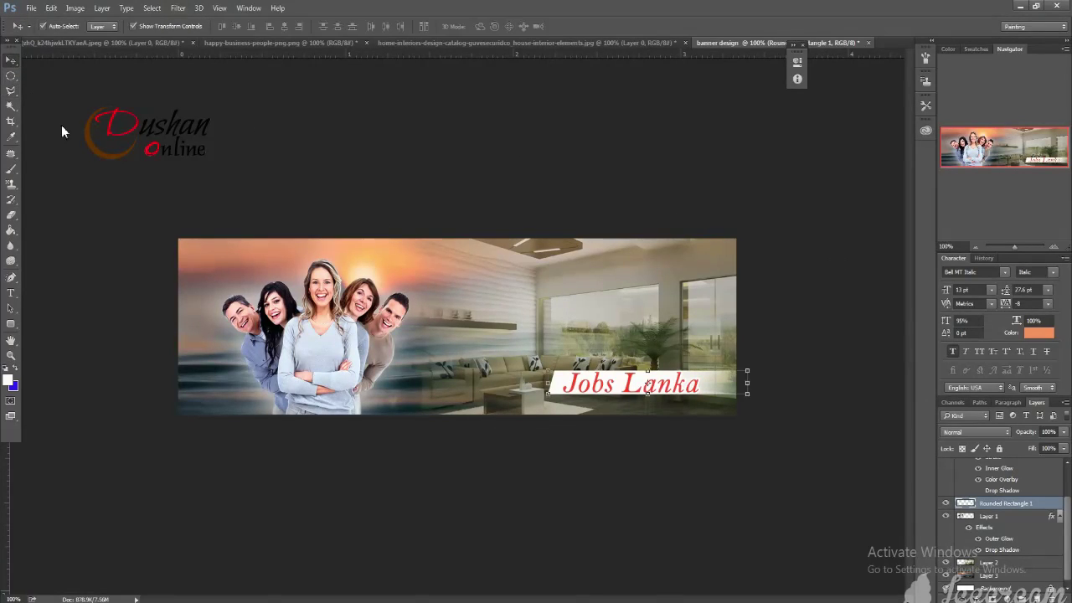
left_click(121, 176)
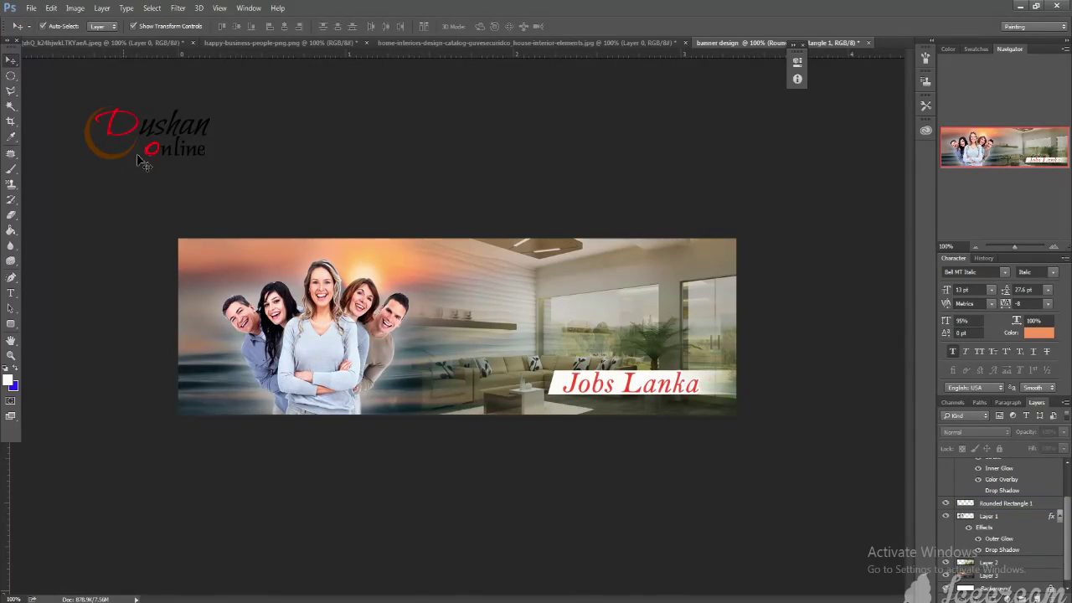
left_click(634, 392)
left_click_drag(635, 390, 635, 386)
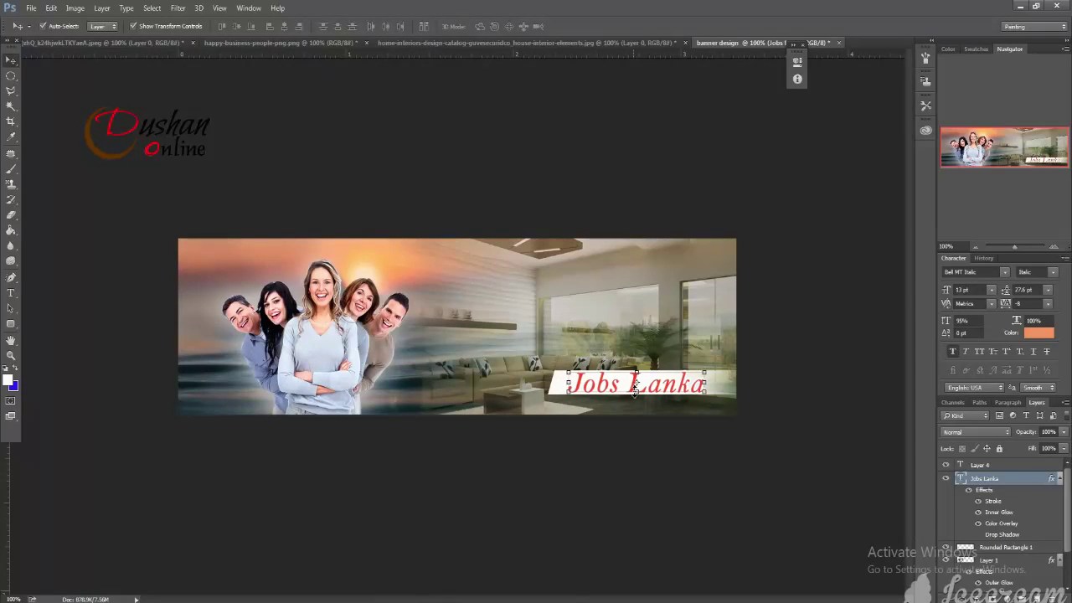
left_click_drag(635, 386, 636, 386)
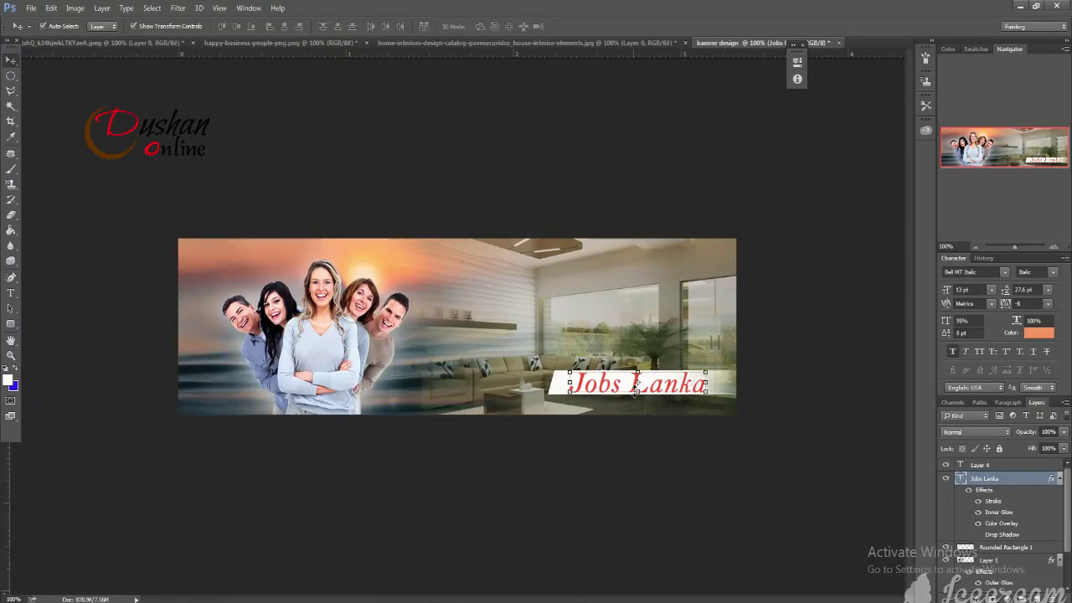
left_click(482, 172)
left_click(10, 383)
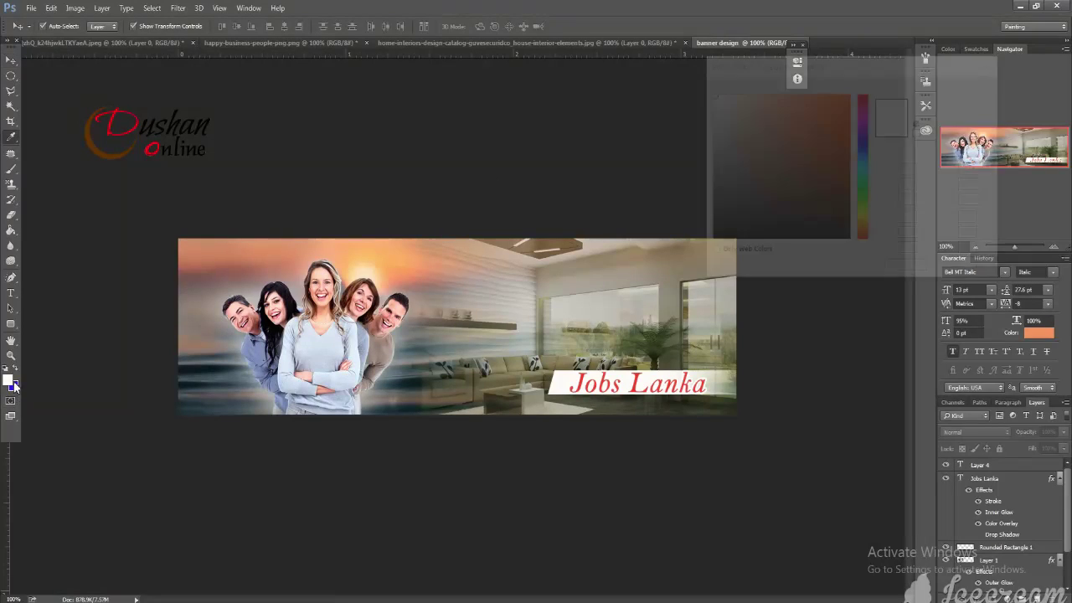
Step: Set the foreground to olive #535735 sampled from the image, then draw a rectangle over the banner
left_click(395, 248)
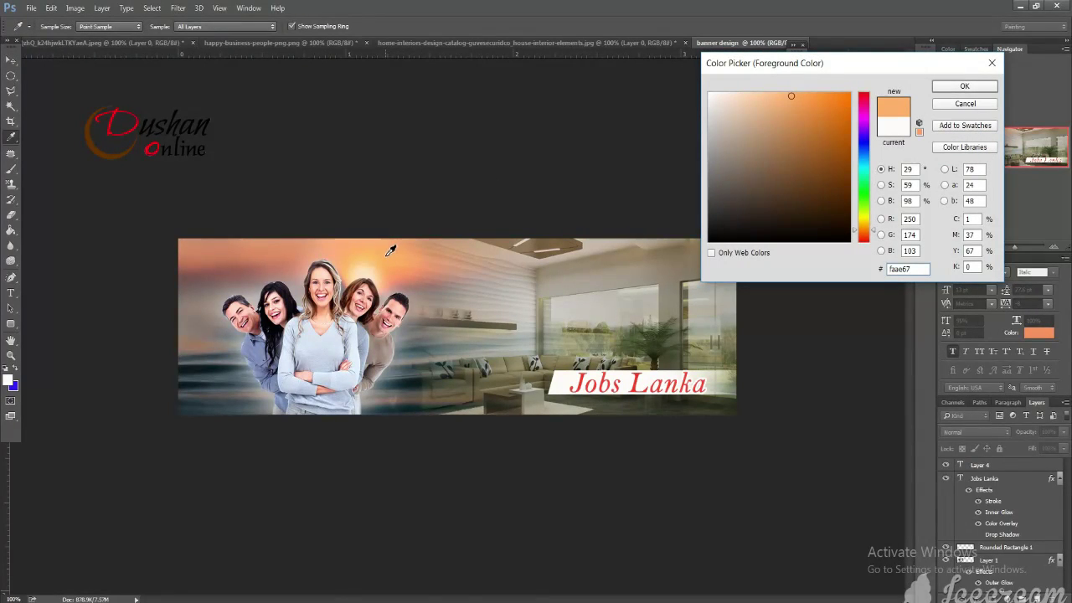
left_click(419, 264)
left_click(419, 263)
left_click(669, 331)
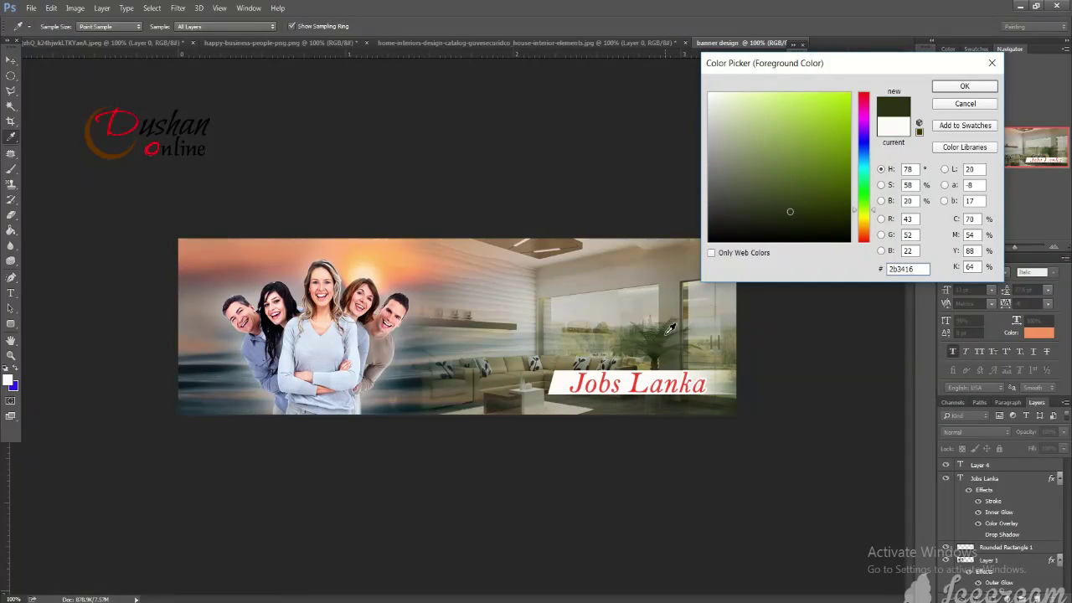
left_click(655, 331)
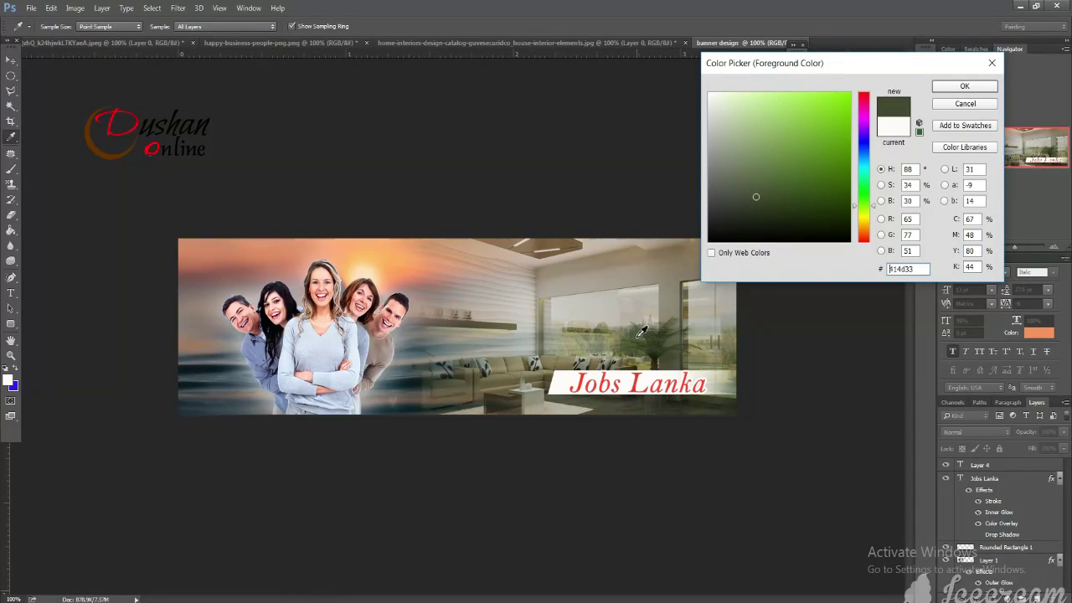
left_click(639, 324)
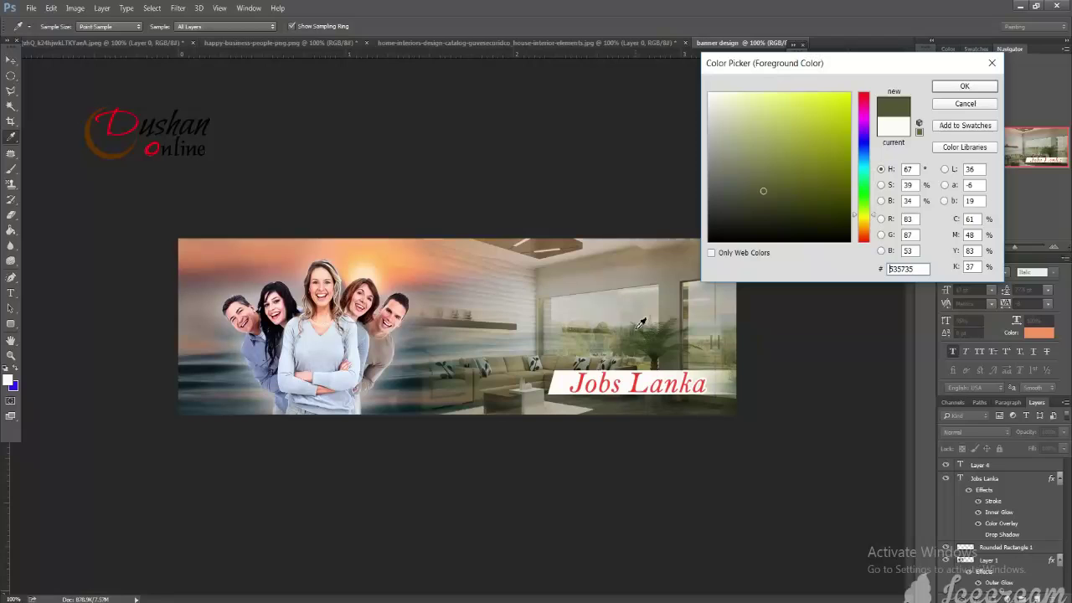
left_click(944, 89)
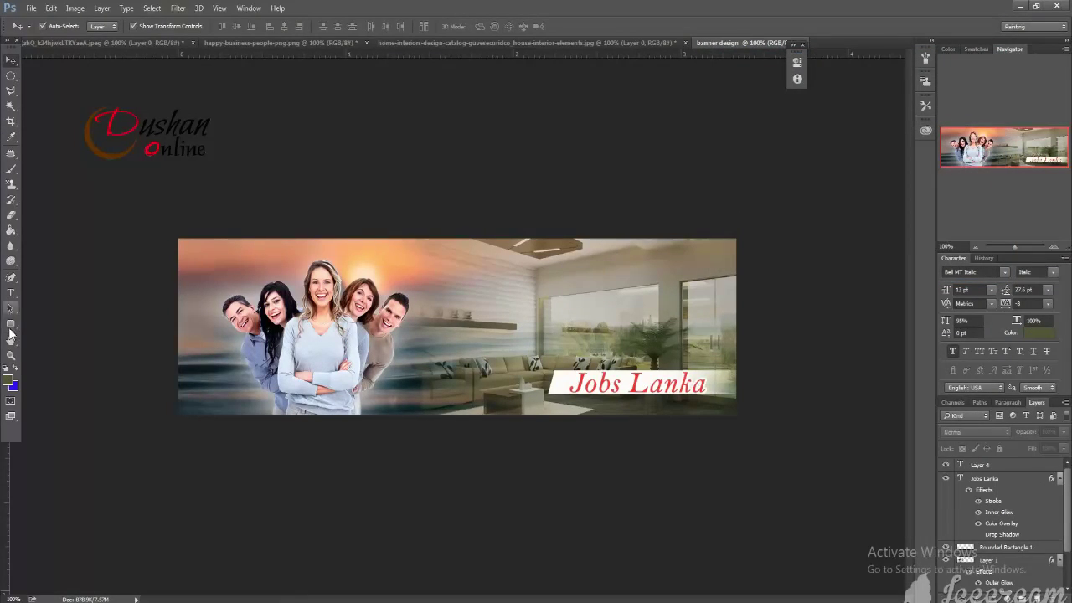
left_click(11, 325)
mouse_move(116, 196)
left_mouse_down()
mouse_move(915, 494)
mouse_move(802, 481)
left_mouse_up()
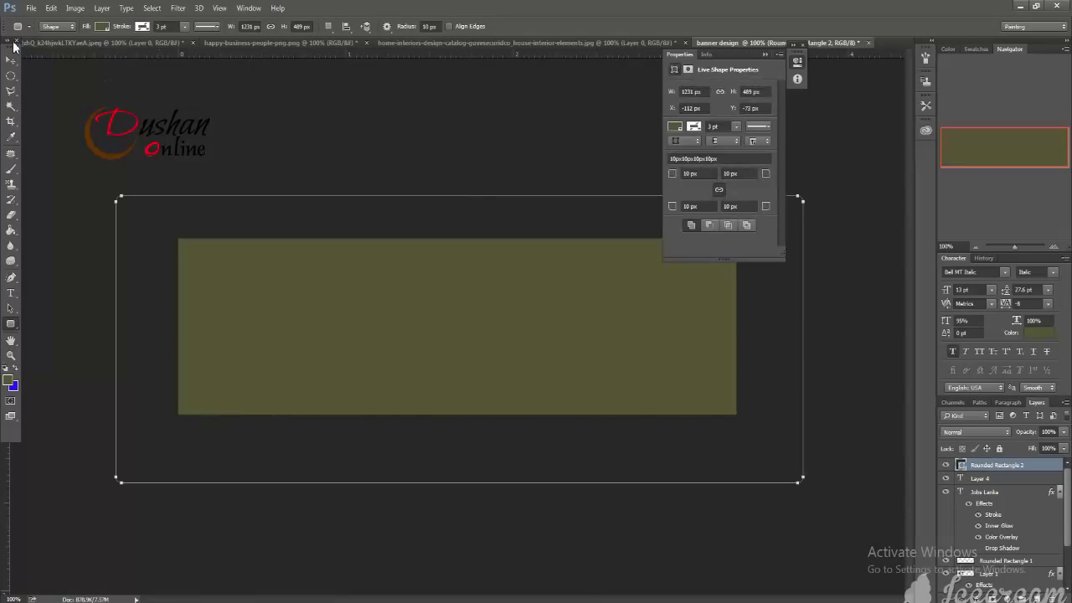
Step: Set the Rounded Rectangle 2 olive layer to Overlay blend mode at 75% opacity
left_click(11, 61)
left_click(438, 132)
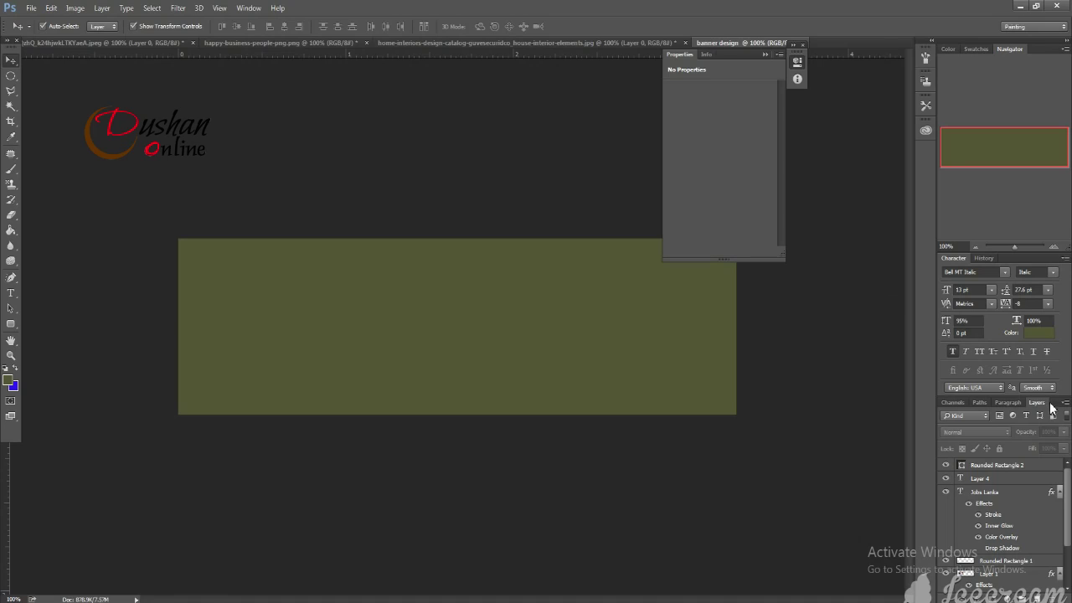
left_click(685, 335)
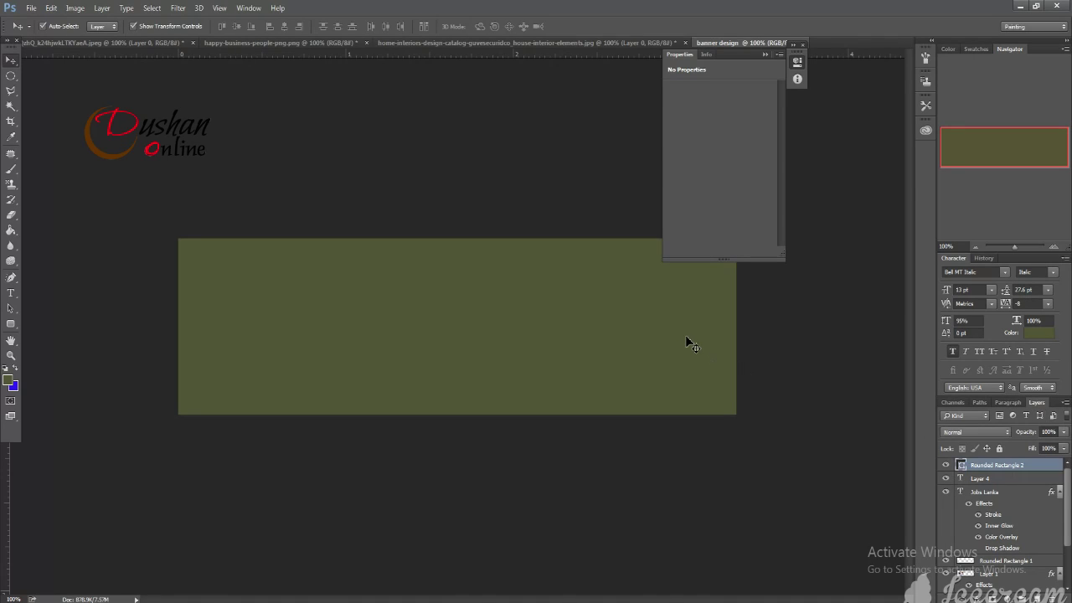
left_click(1009, 432)
left_click(973, 315)
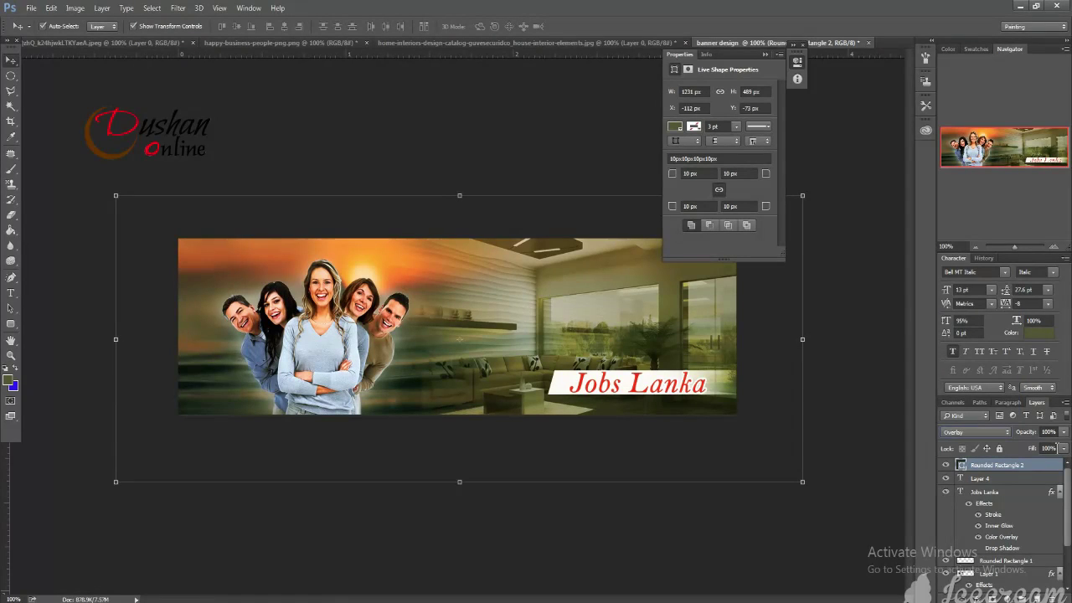
left_click(1063, 432)
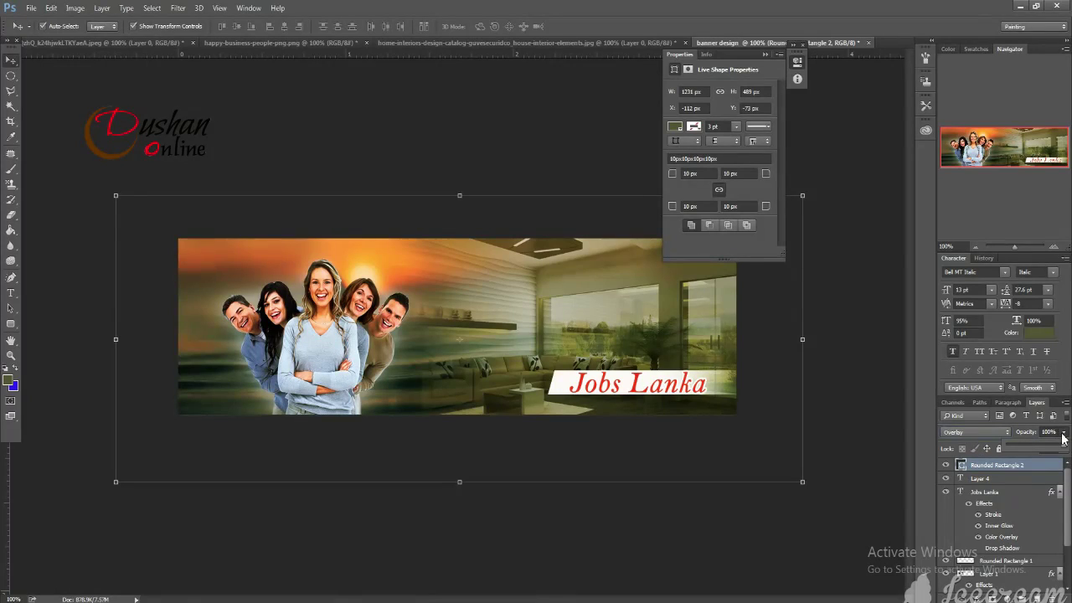
left_click_drag(1067, 450, 1056, 450)
left_click(11, 215)
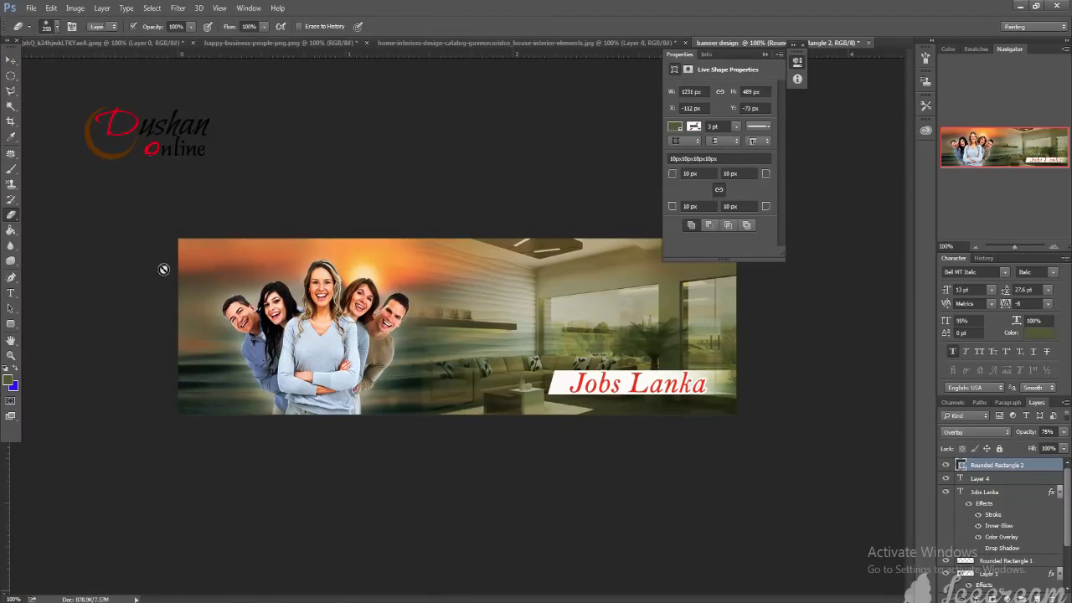
Step: Rasterize the olive shape layer and erase the overlay over the group of people
left_click(291, 332)
left_click(505, 237)
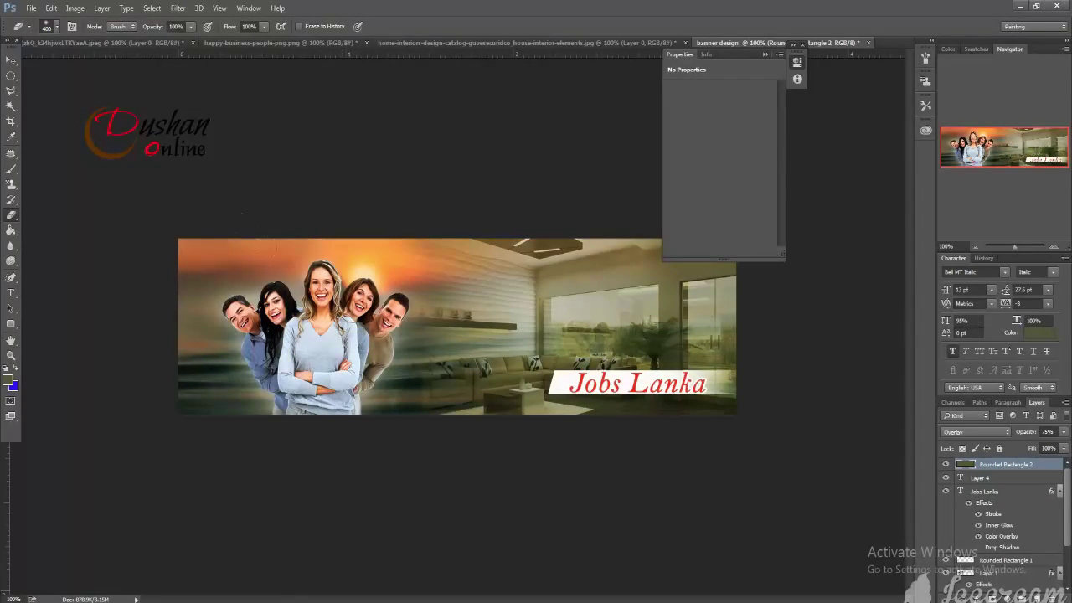
left_click(333, 329)
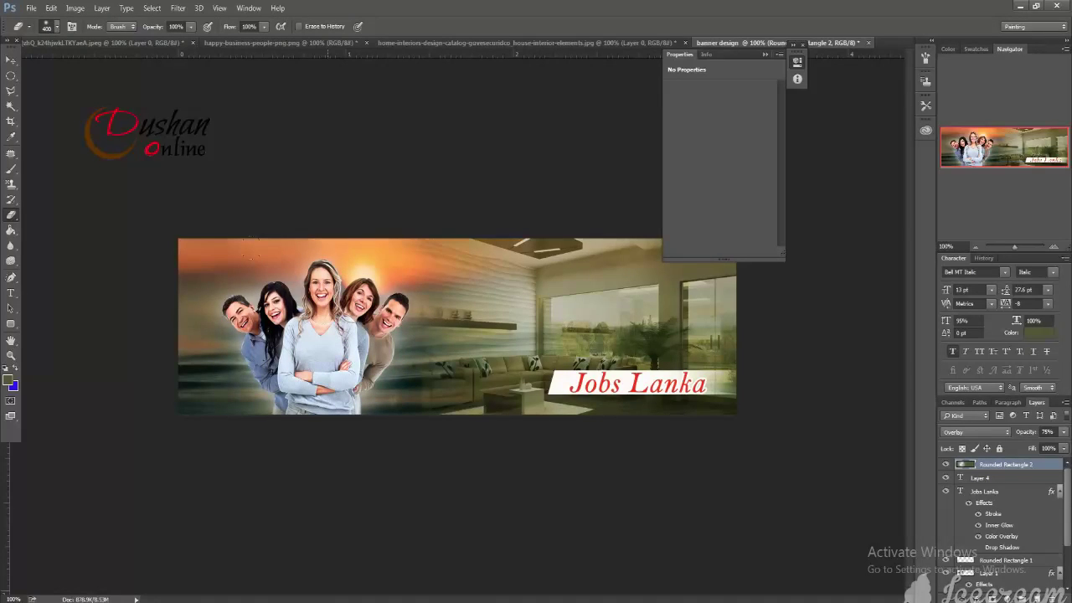
Step: Return to the Move tool and reselect the olive overlay layer
left_click(10, 60)
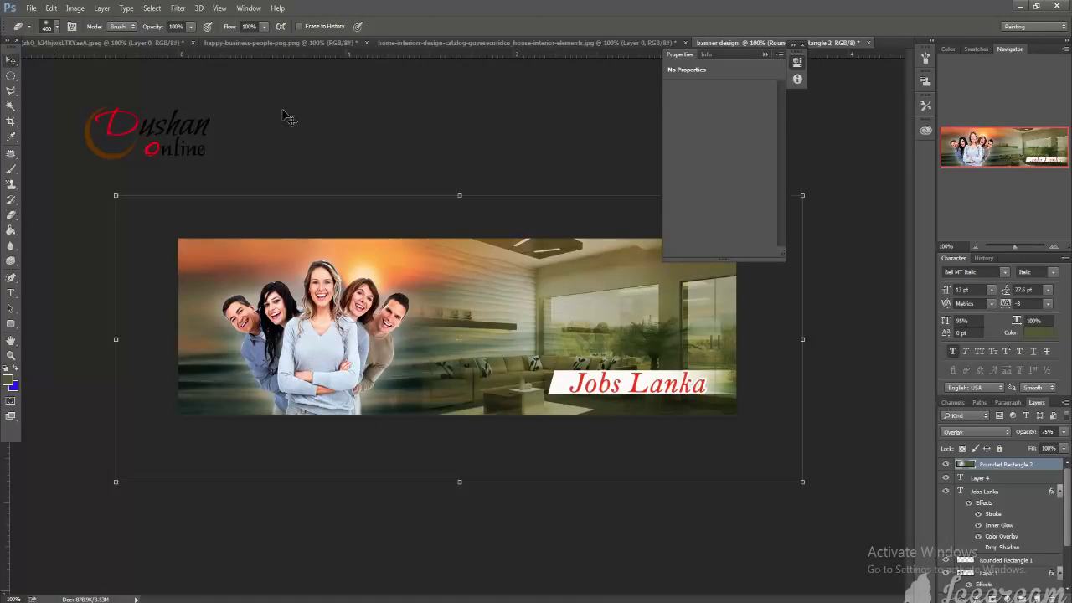
left_click(766, 55)
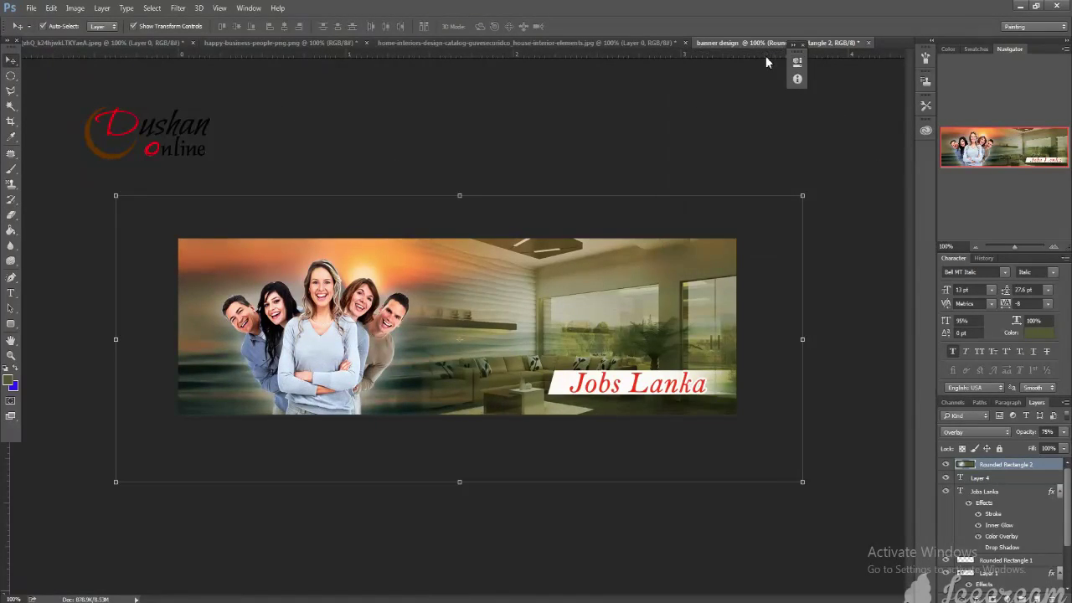
left_click(867, 290)
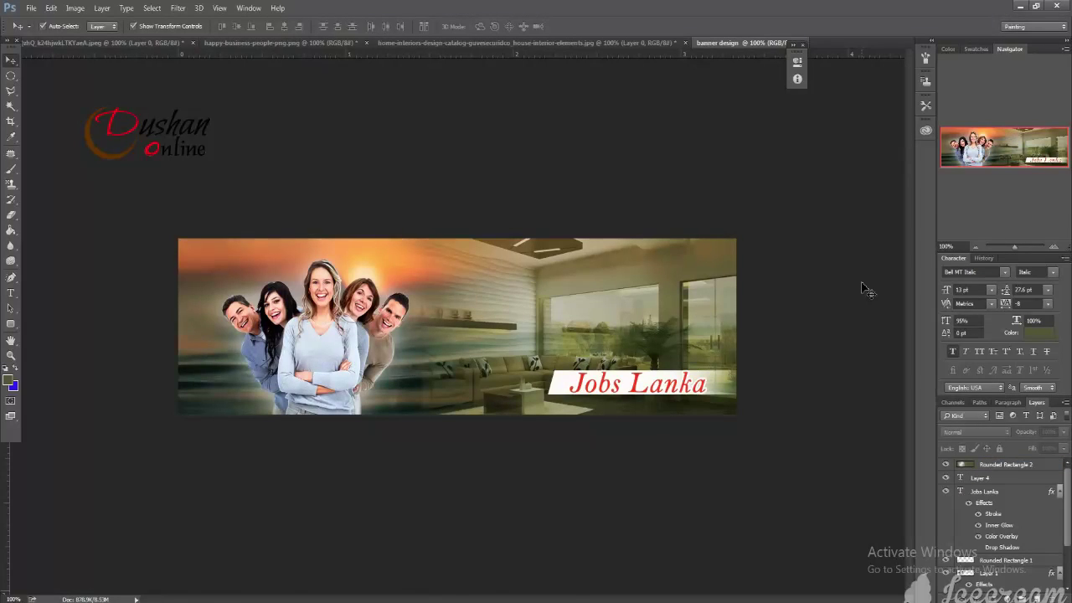
left_click(571, 392)
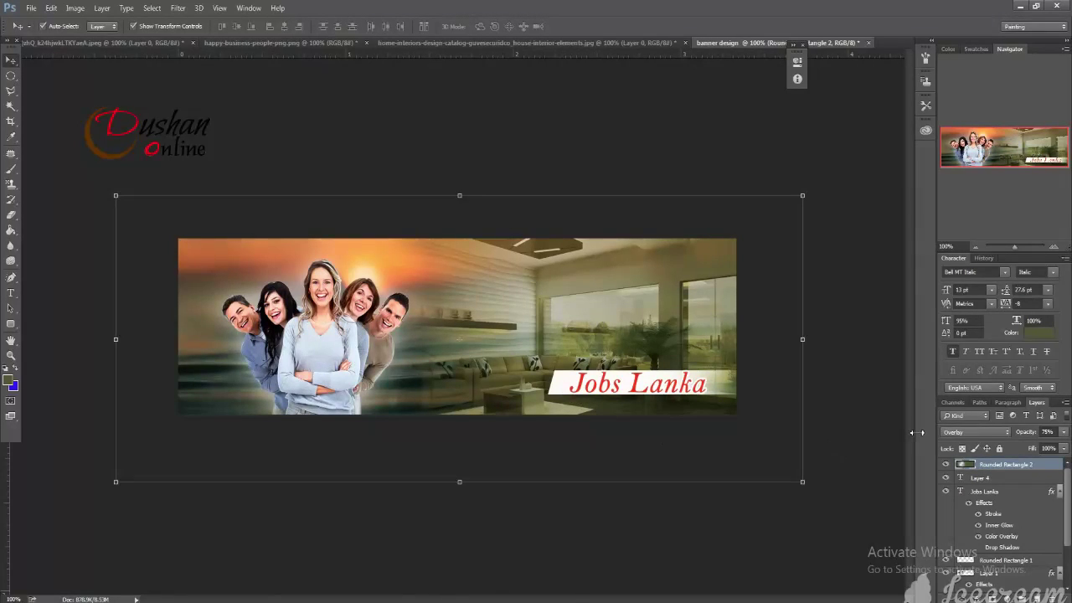
scroll(1016, 523, "down", 2)
scroll(1019, 526, "down", 1)
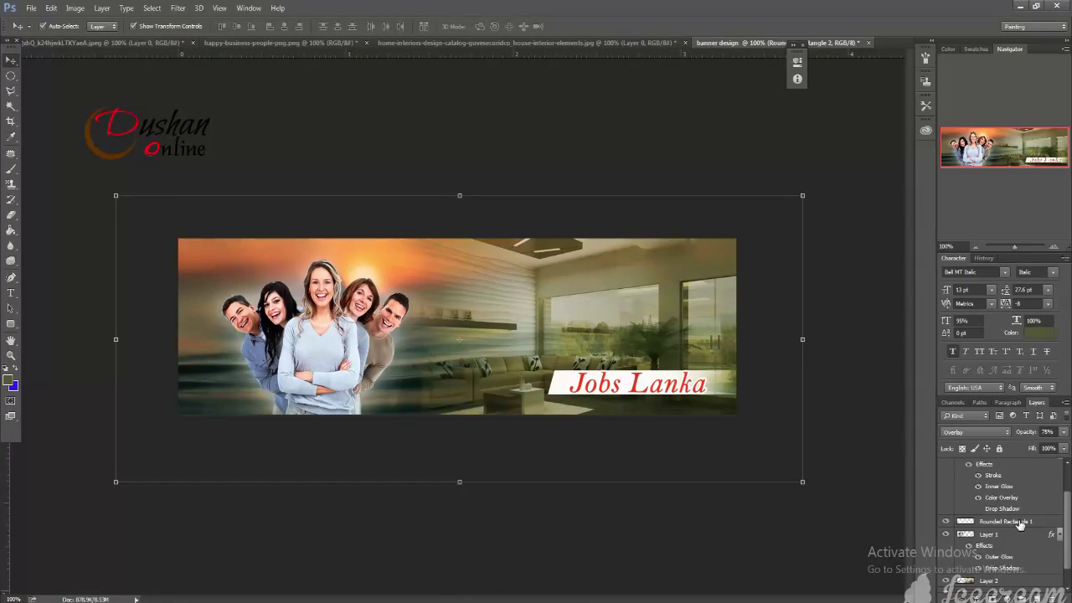
Step: Lower the Rounded Rectangle 1 white title box to 67% opacity
left_click(1019, 522)
left_click(1064, 432)
left_click_drag(1064, 450, 1045, 450)
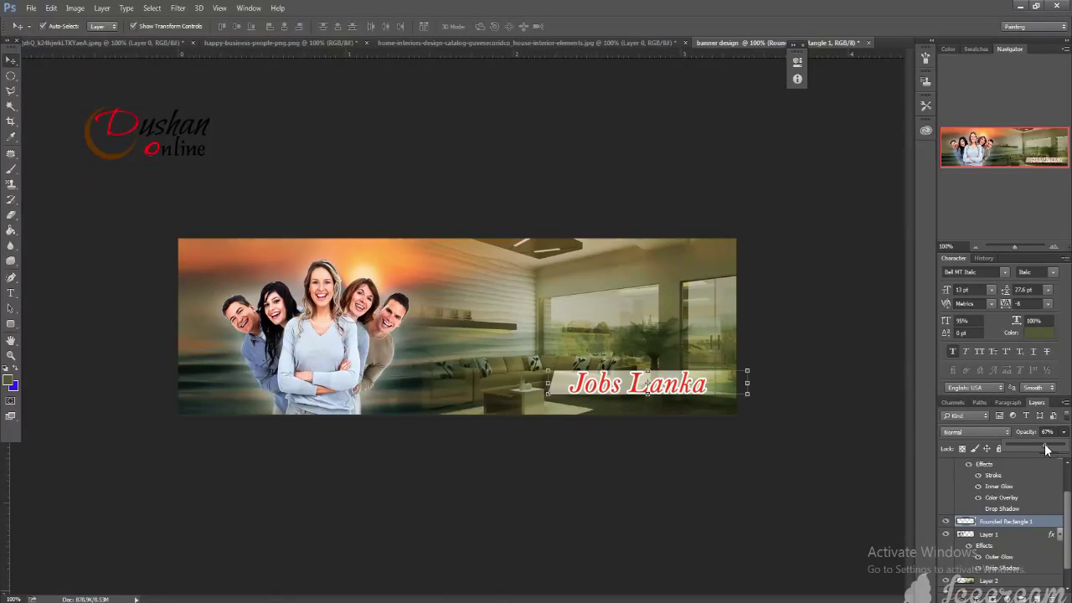
left_click(821, 268)
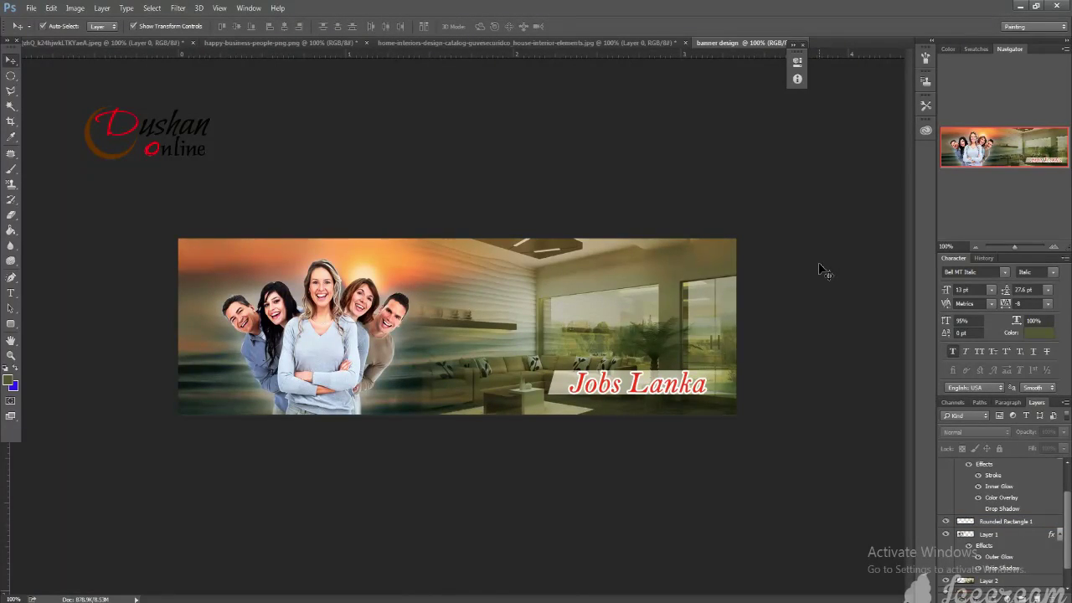
left_click_drag(1011, 247, 1015, 247)
left_click(373, 331)
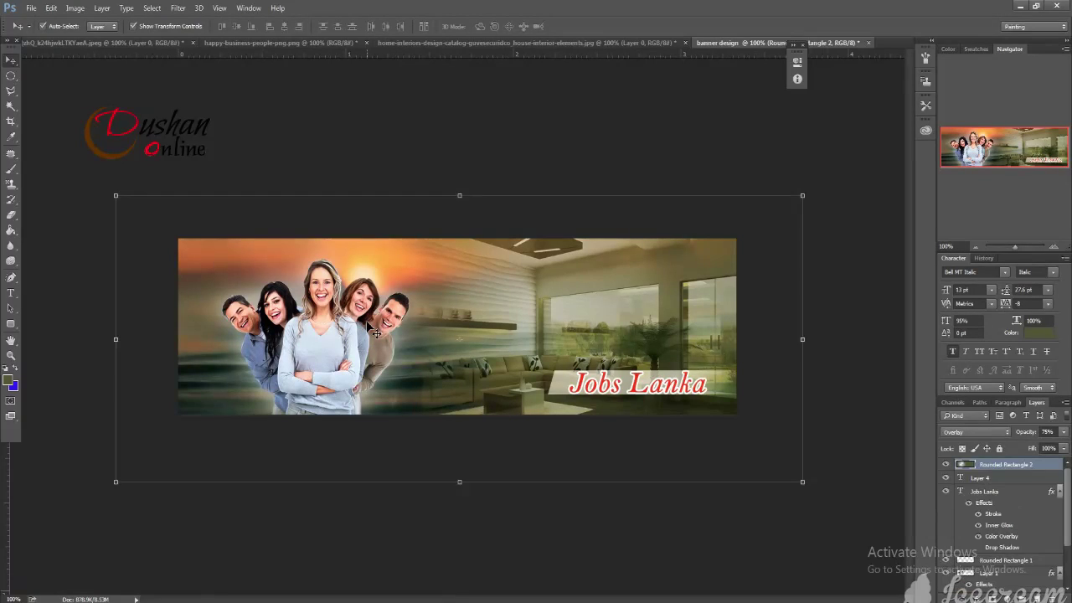
left_click(888, 440)
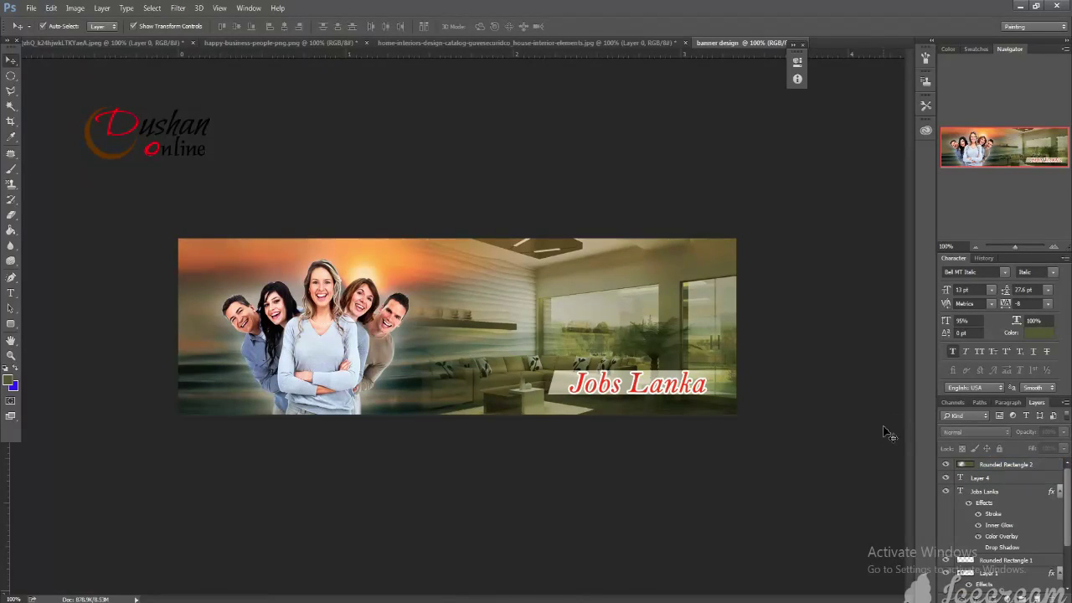